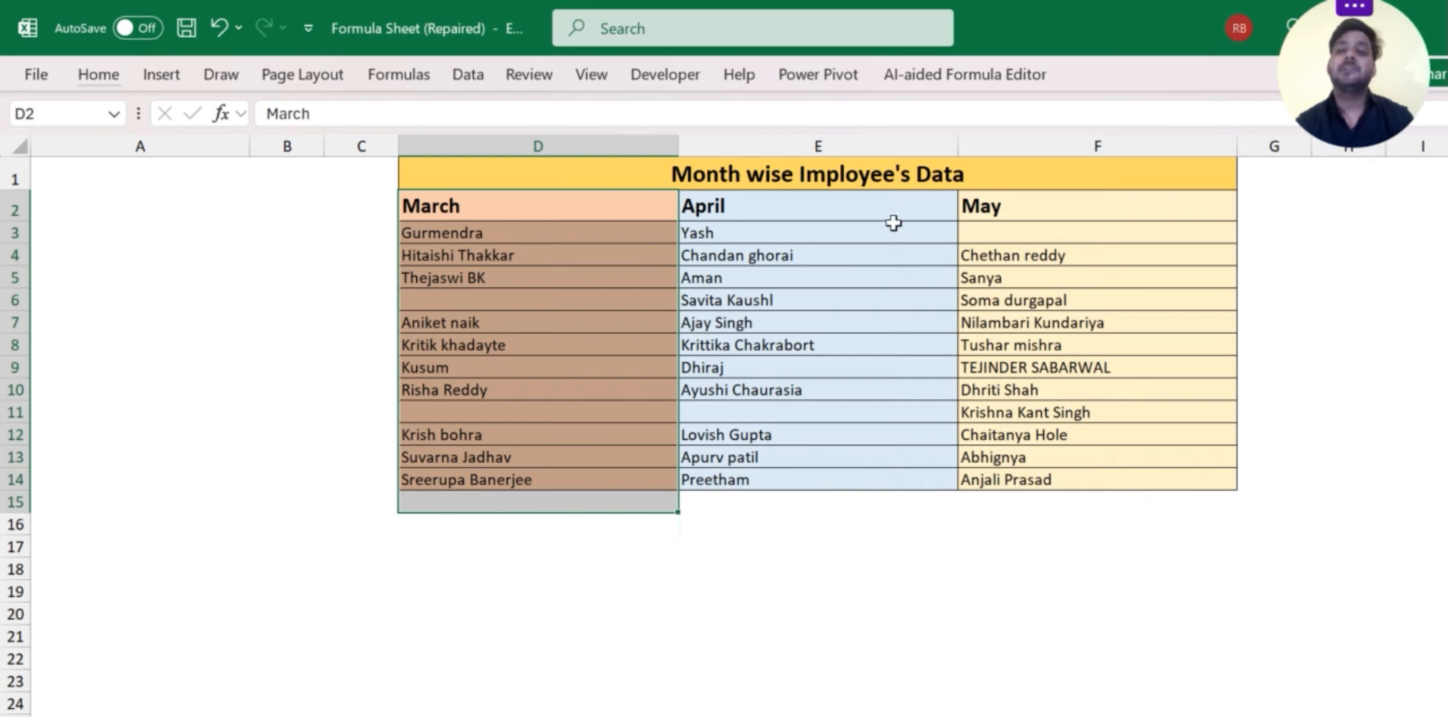
Step: Examine the March, April and May name columns of the month-wise employee table
{"action": "left_click_drag", "start_coordinate": [593, 211], "coordinate": [584, 503]}
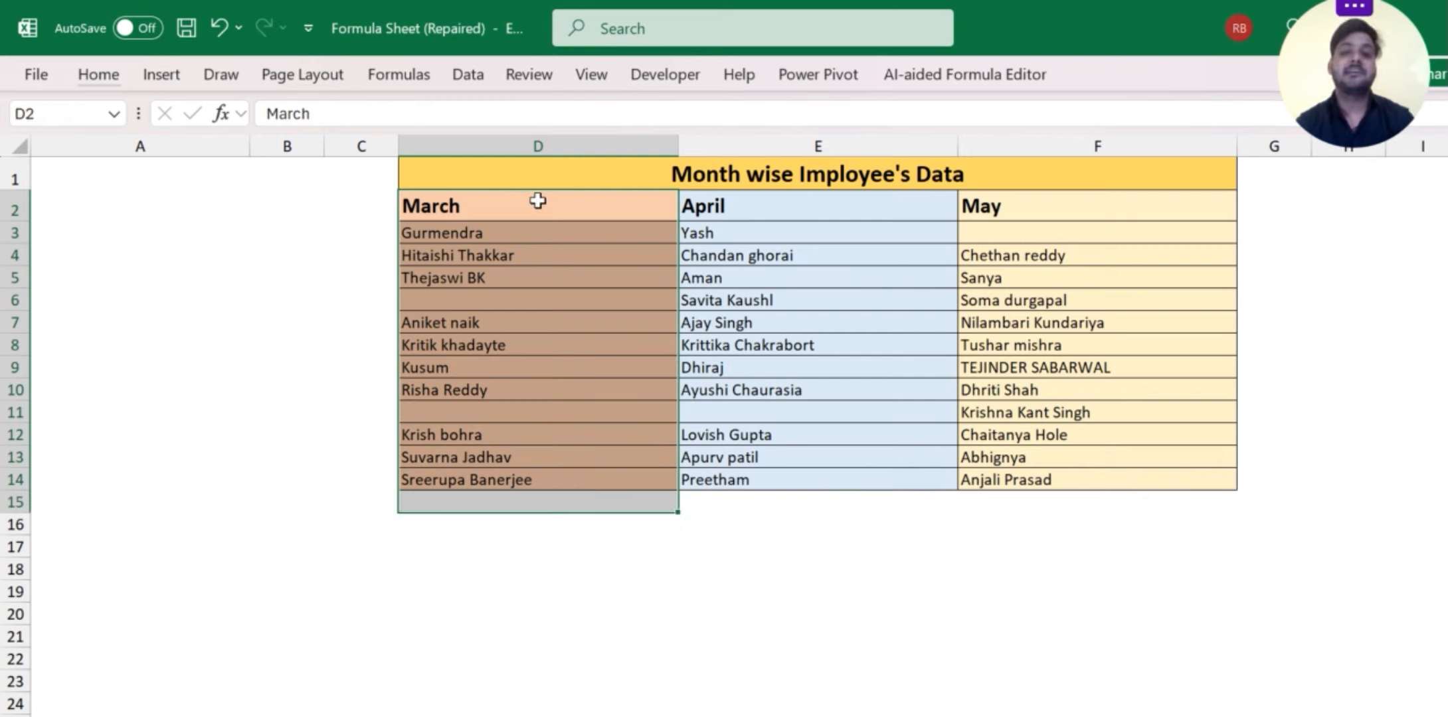
{"action": "left_click_drag", "start_coordinate": [511, 219], "coordinate": [508, 475]}
{"action": "left_click_drag", "start_coordinate": [797, 226], "coordinate": [798, 488]}
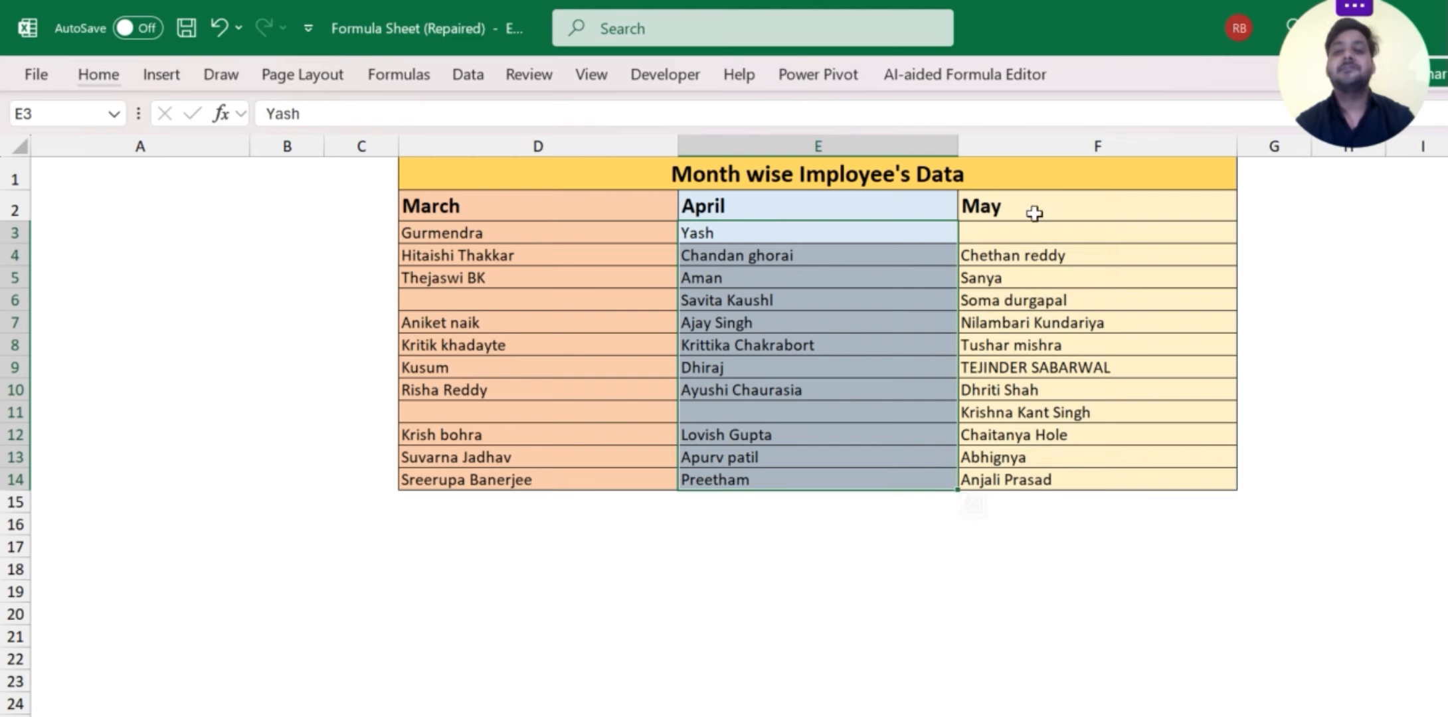
{"action": "left_click_drag", "start_coordinate": [1034, 213], "coordinate": [1051, 474]}
{"action": "left_click", "coordinate": [514, 203]}
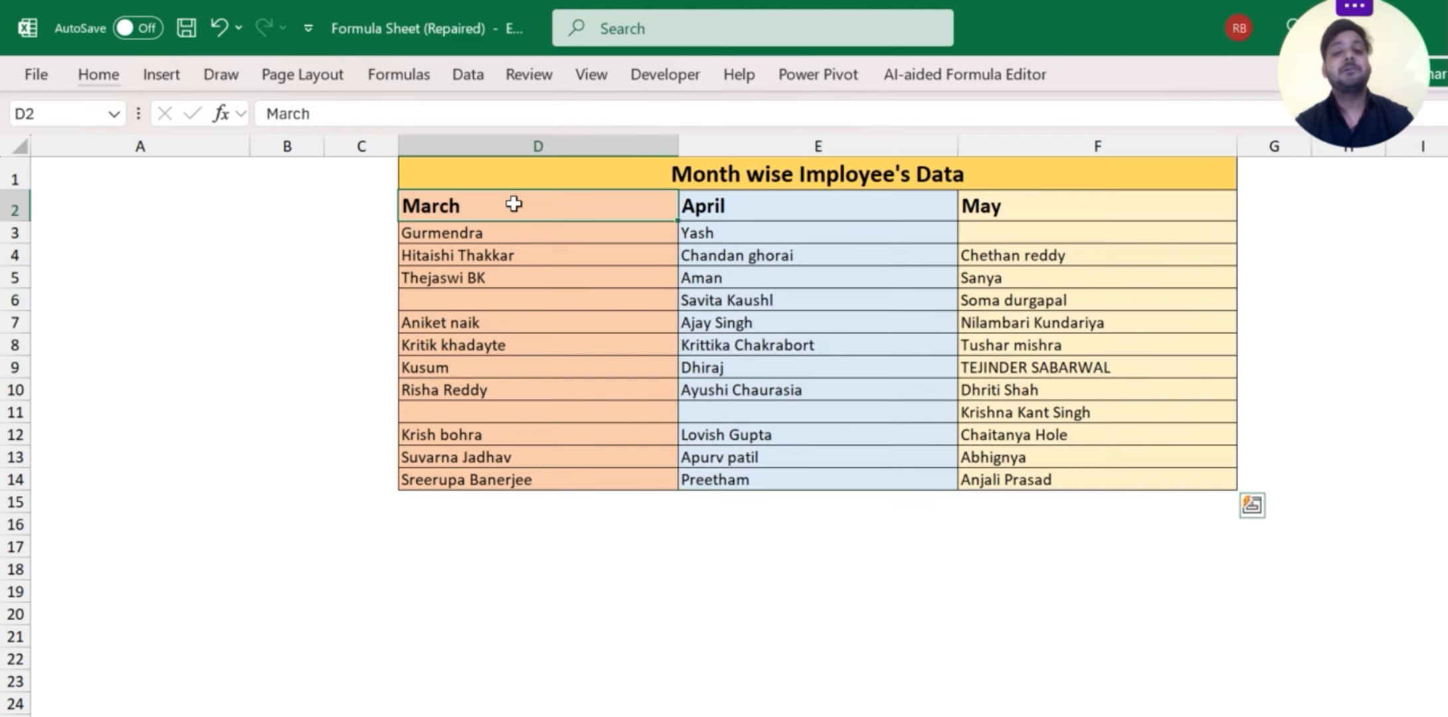
{"action": "left_click", "coordinate": [57, 194]}
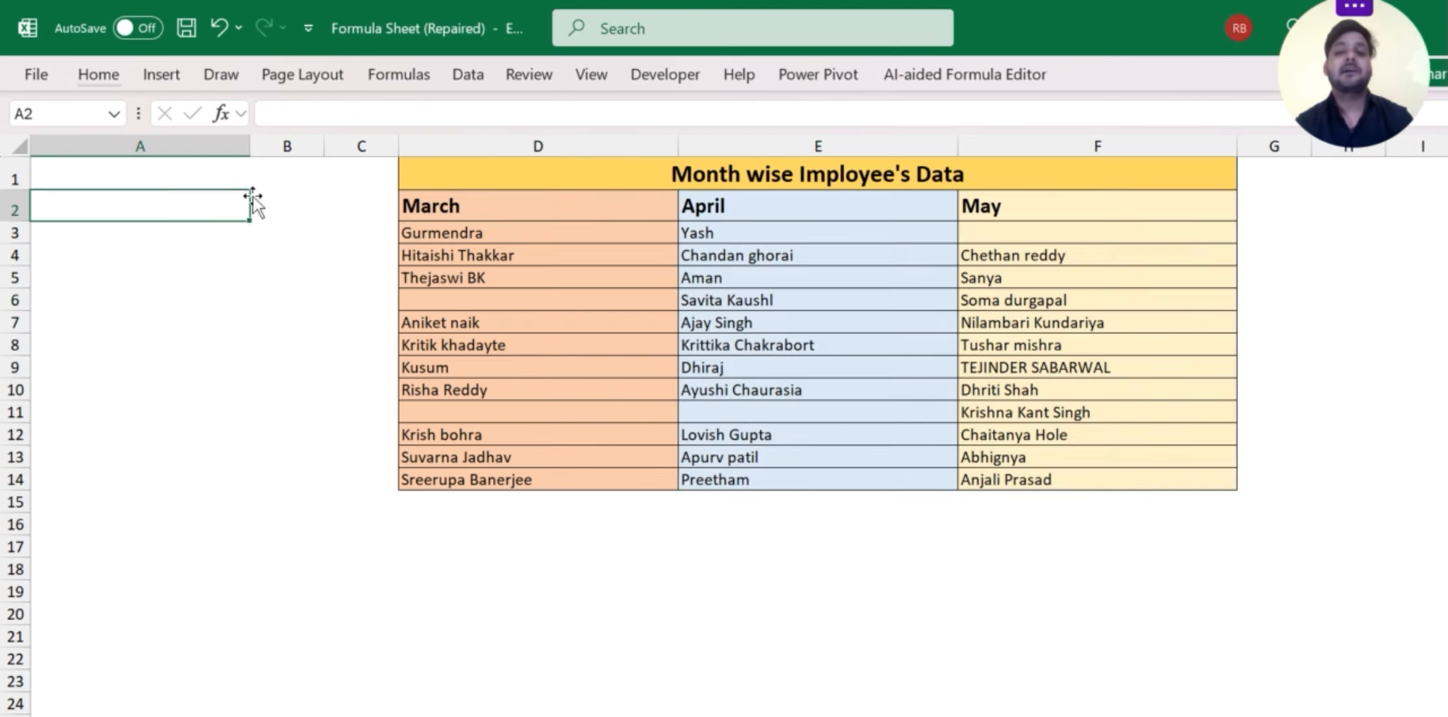
{"action": "left_click", "coordinate": [452, 209]}
{"action": "left_click_drag", "start_coordinate": [452, 209], "coordinate": [482, 347]}
Step: Copy the March names in D3:D14 into column A starting at A3
{"action": "left_click_drag", "start_coordinate": [435, 232], "coordinate": [463, 483]}
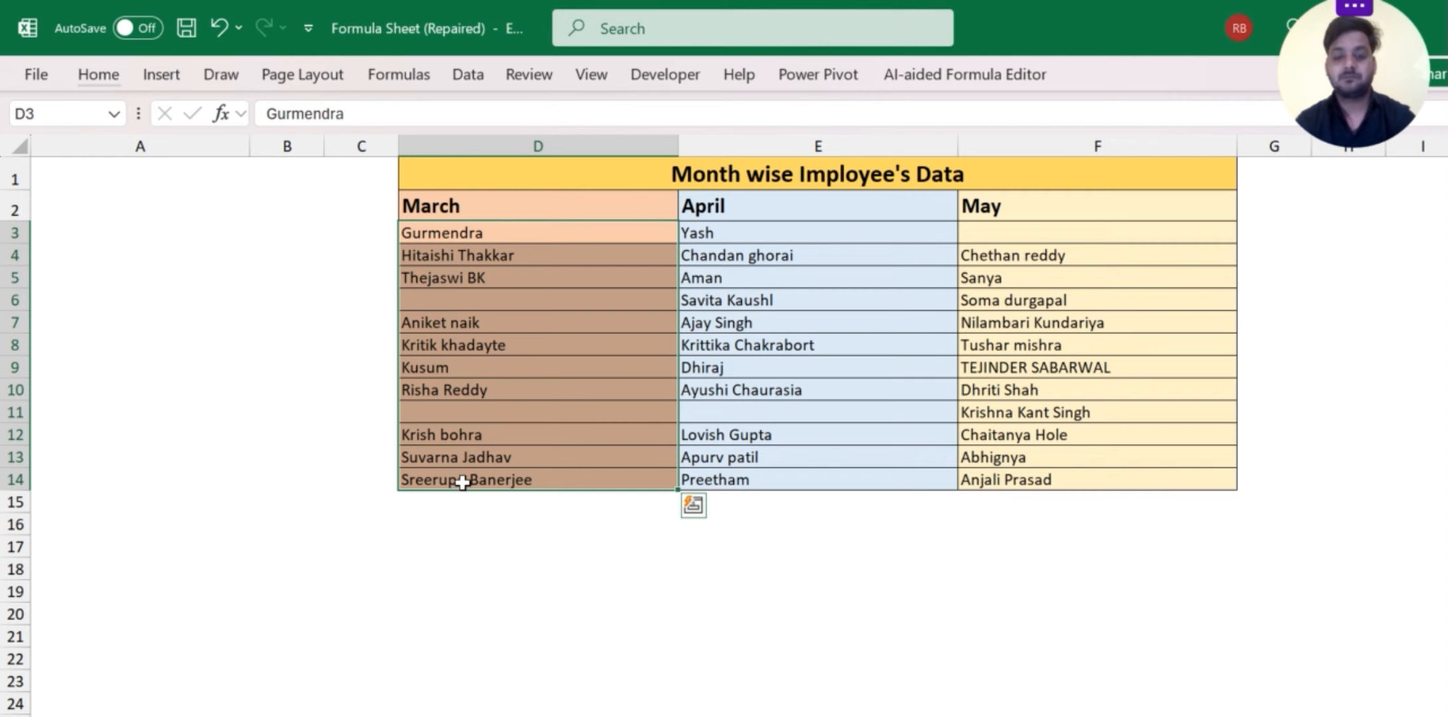
{"action": "key", "text": "ctrl+c"}
{"action": "key", "text": "Left"}
{"action": "key", "text": "Left"}
{"action": "key", "text": "Left"}
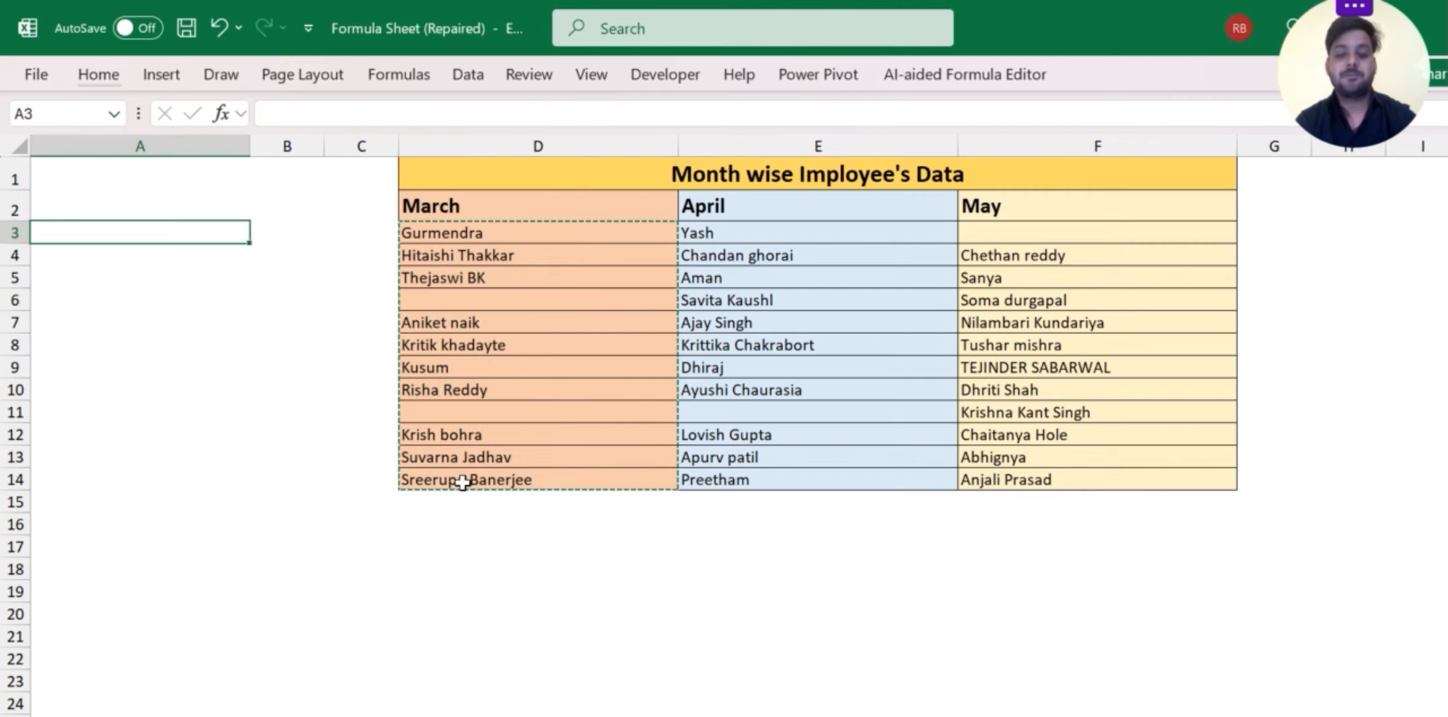
{"action": "key", "text": "ctrl+v"}
Step: Try to copy the April names in E3:E14 beneath the March names, starting at A15
{"action": "key", "text": "Right"}
{"action": "key", "text": "Right"}
{"action": "key", "text": "Right"}
{"action": "key", "text": "Right"}
{"action": "key", "text": "Right"}
{"action": "key", "text": "Left"}
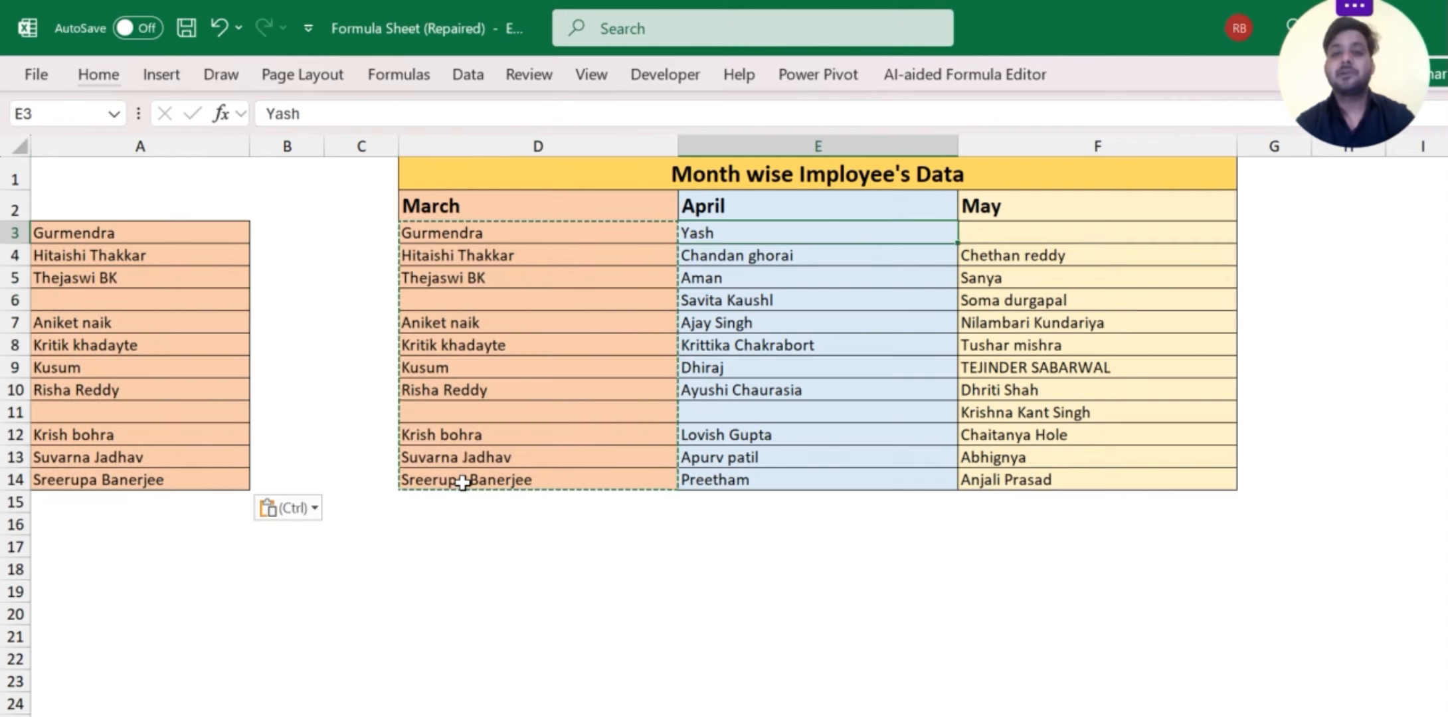
{"action": "key", "text": "shift+Right"}
{"action": "key", "text": "shift+Left"}
{"action": "key", "text": "shift+Down"}
{"action": "key", "text": "shift+Down"}
{"action": "key", "text": "shift+Down"}
{"action": "key", "text": "shift+Down"}
{"action": "key", "text": "shift+Down"}
{"action": "key", "text": "shift+Down"}
{"action": "key", "text": "shift+Down"}
{"action": "key", "text": "shift+Down"}
{"action": "key", "text": "shift+Down"}
{"action": "key", "text": "shift+Down"}
{"action": "key", "text": "shift+Down"}
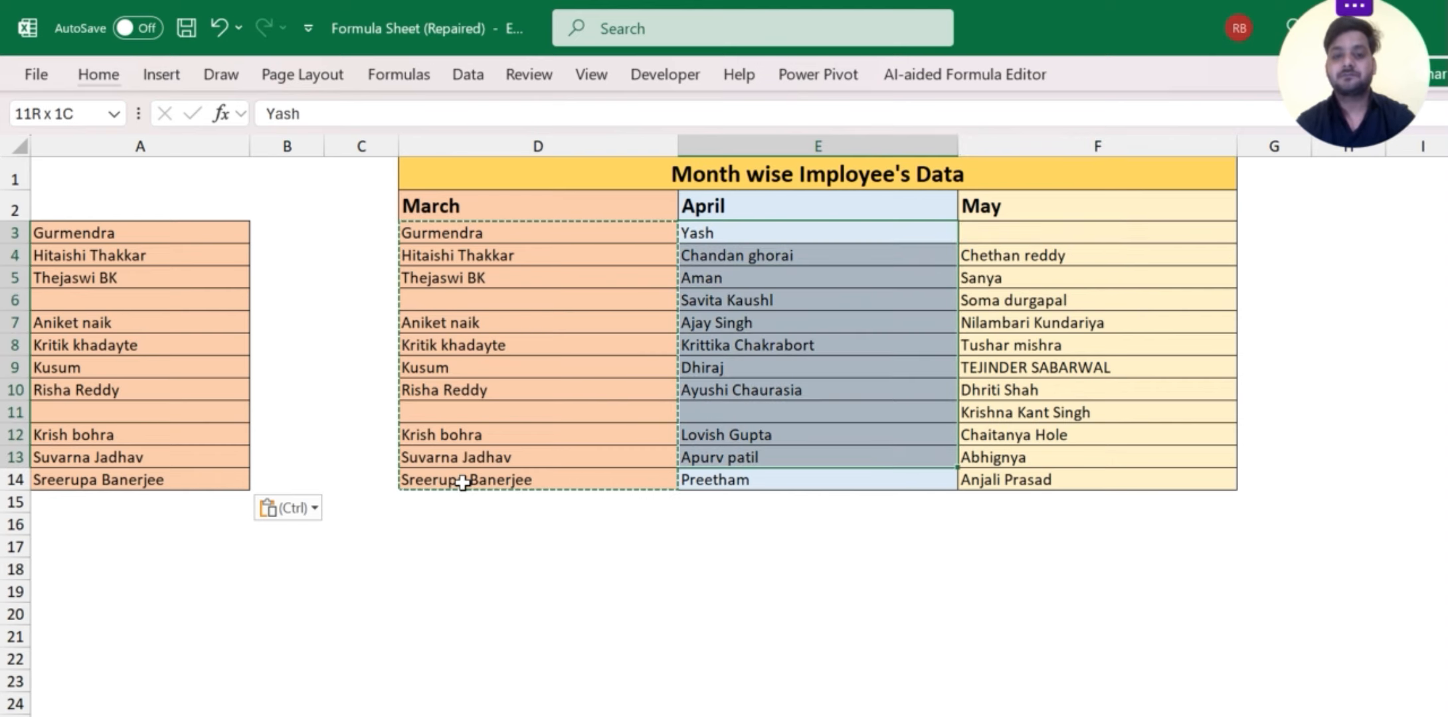
{"action": "key", "text": "ctrl+q"}
{"action": "key", "text": "Left"}
{"action": "key", "text": "Left"}
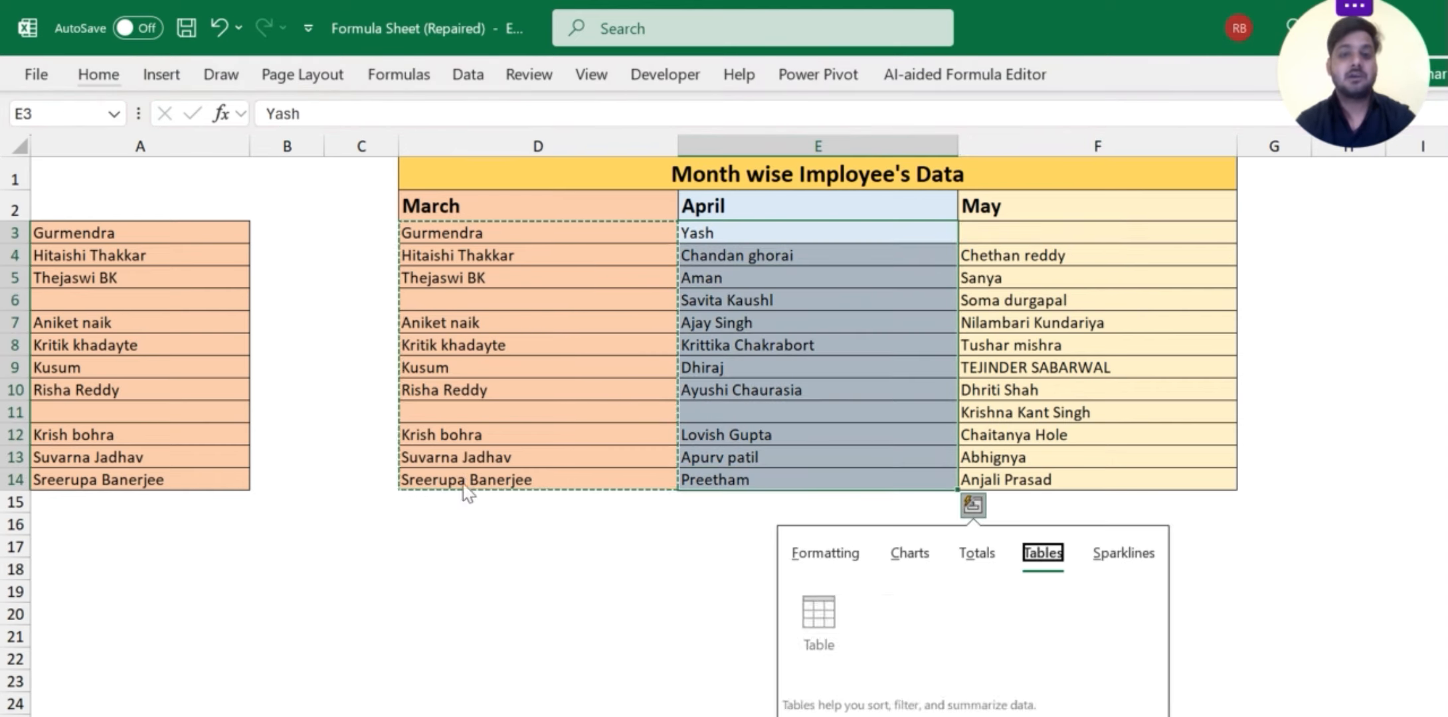
{"action": "left_click", "coordinate": [116, 512]}
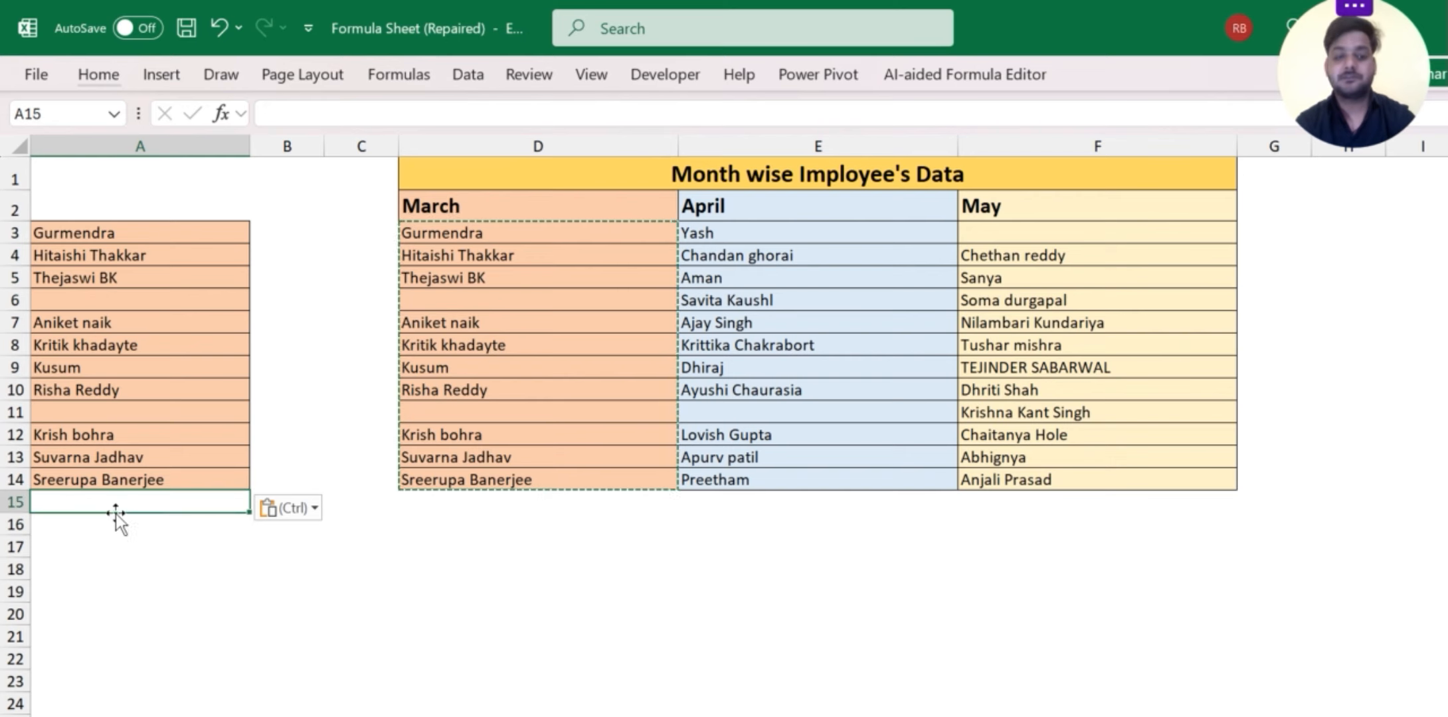
{"action": "key", "text": "ctrl+v"}
Step: Copy the May names in F3:F14 to the end of the column A list, starting at A27
{"action": "key", "text": "Right"}
{"action": "key", "text": "Right"}
{"action": "key", "text": "Right"}
{"action": "key", "text": "Up"}
{"action": "key", "text": "Up"}
{"action": "key", "text": "Right"}
{"action": "key", "text": "Right"}
{"action": "key", "text": "Right"}
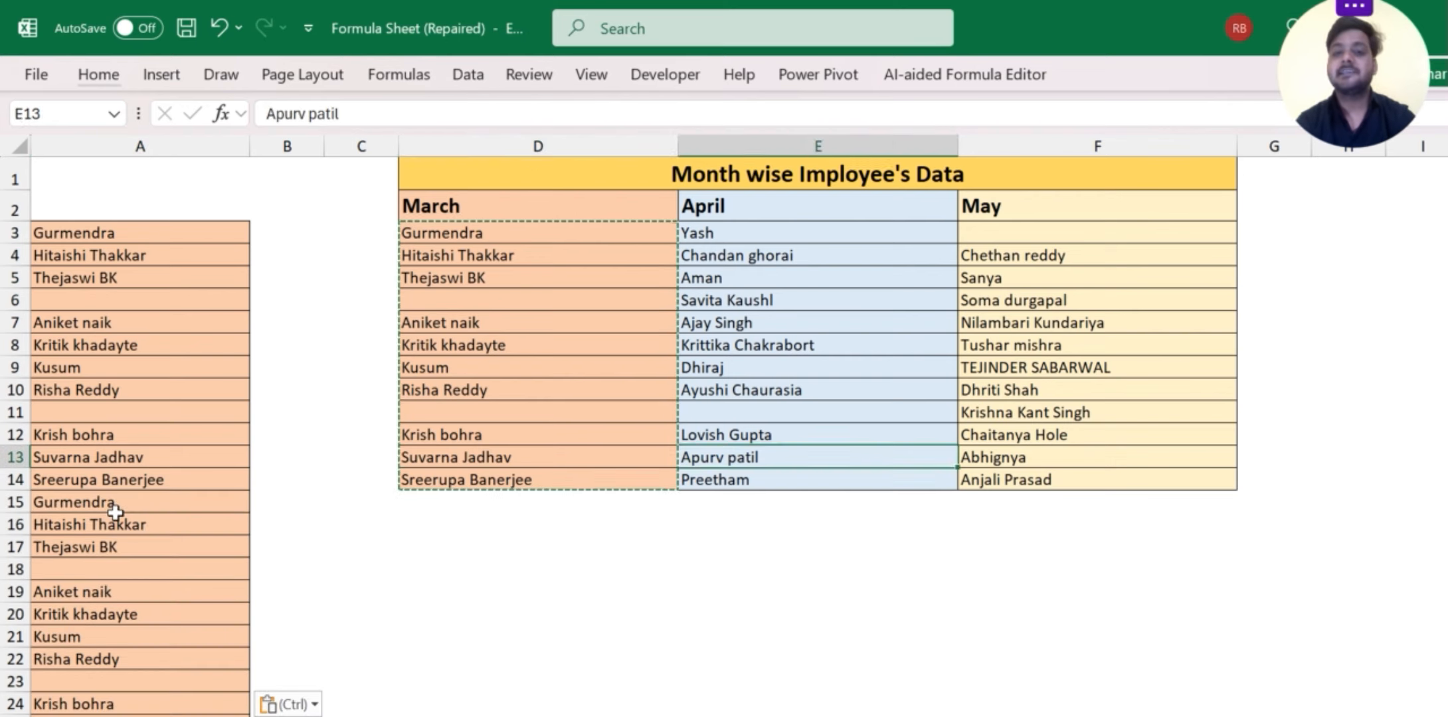
{"action": "key", "text": "Left"}
{"action": "key", "text": "Up"}
{"action": "key", "text": "Up"}
{"action": "key", "text": "Up"}
{"action": "key", "text": "Up"}
{"action": "key", "text": "Up"}
{"action": "key", "text": "Up"}
{"action": "key", "text": "Up"}
{"action": "key", "text": "Up"}
{"action": "key", "text": "Up"}
{"action": "key", "text": "Up"}
{"action": "key", "text": "Up"}
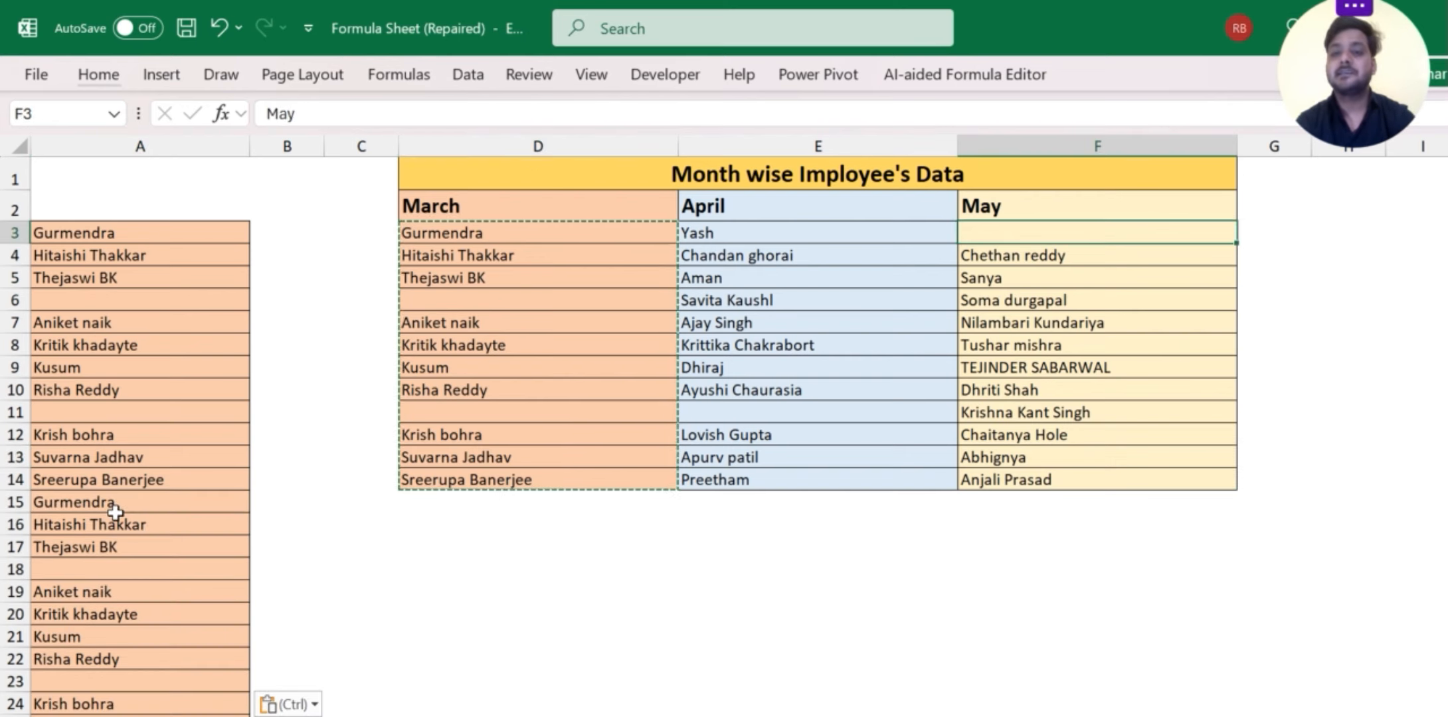
{"action": "key", "text": "Down"}
{"action": "key", "text": "shift+Down"}
{"action": "key", "text": "shift+Down"}
{"action": "key", "text": "shift+Down"}
{"action": "key", "text": "shift+Down"}
{"action": "key", "text": "shift+Down"}
{"action": "key", "text": "shift+Down"}
{"action": "key", "text": "shift+Down"}
{"action": "key", "text": "shift+Down"}
{"action": "key", "text": "shift+Down"}
{"action": "key", "text": "shift+Down"}
{"action": "key", "text": "shift+Down"}
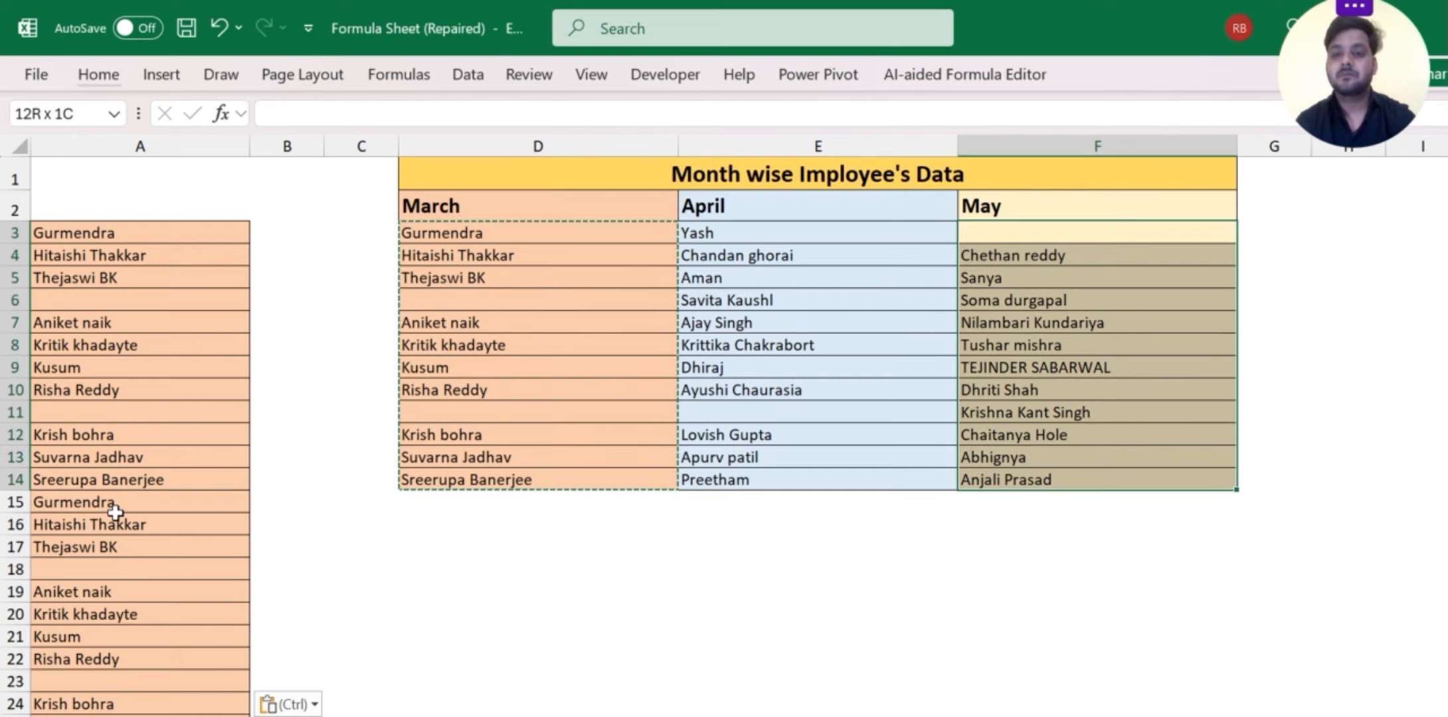
{"action": "key", "text": "ctrl+c"}
{"action": "key", "text": "Left"}
{"action": "key", "text": "Left"}
{"action": "key", "text": "ctrl+Left"}
{"action": "key", "text": "ctrl+Down"}
{"action": "key", "text": "ctrl+Down"}
{"action": "key", "text": "ctrl+Down"}
{"action": "key", "text": "ctrl+Down"}
{"action": "key", "text": "ctrl+Down"}
{"action": "key", "text": "ctrl+Down"}
{"action": "key", "text": "ctrl+Down"}
{"action": "key", "text": "ctrl+Down"}
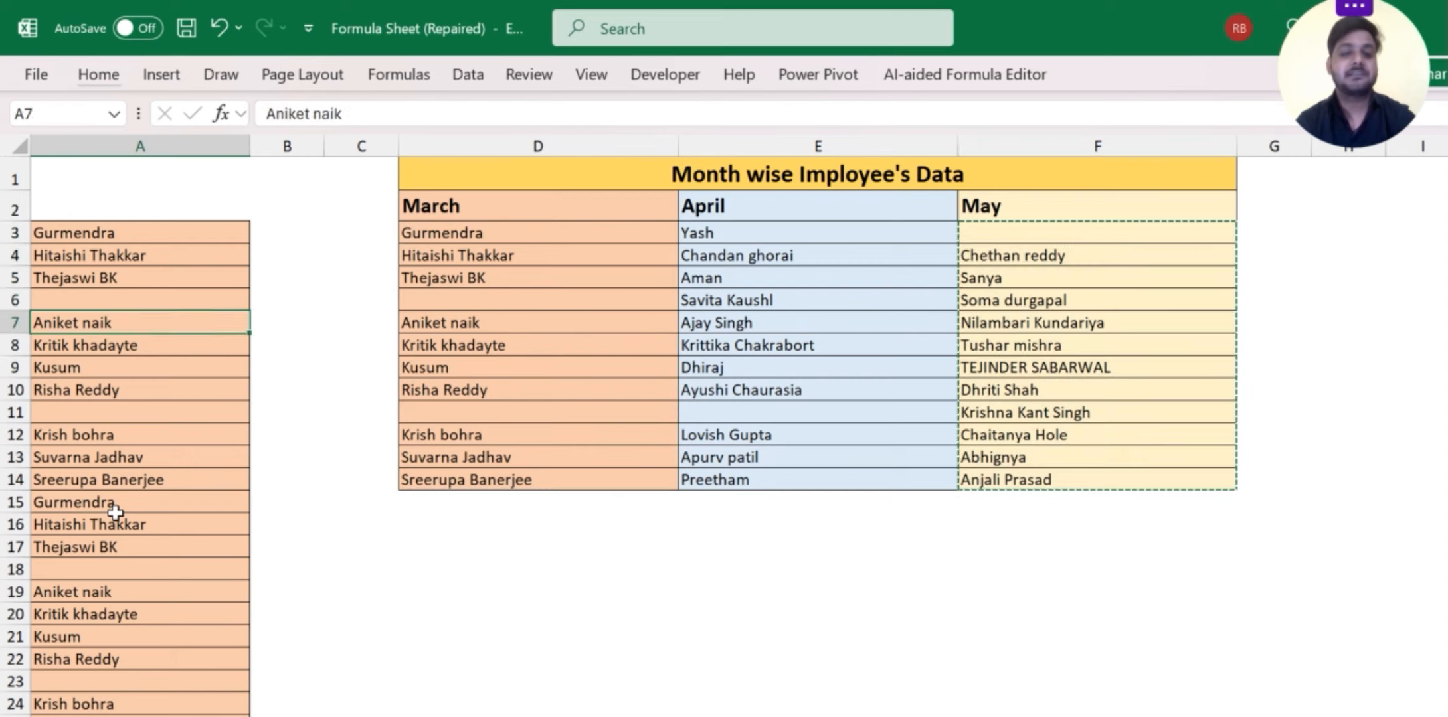
{"action": "key", "text": "ctrl+Down"}
{"action": "key", "text": "Down"}
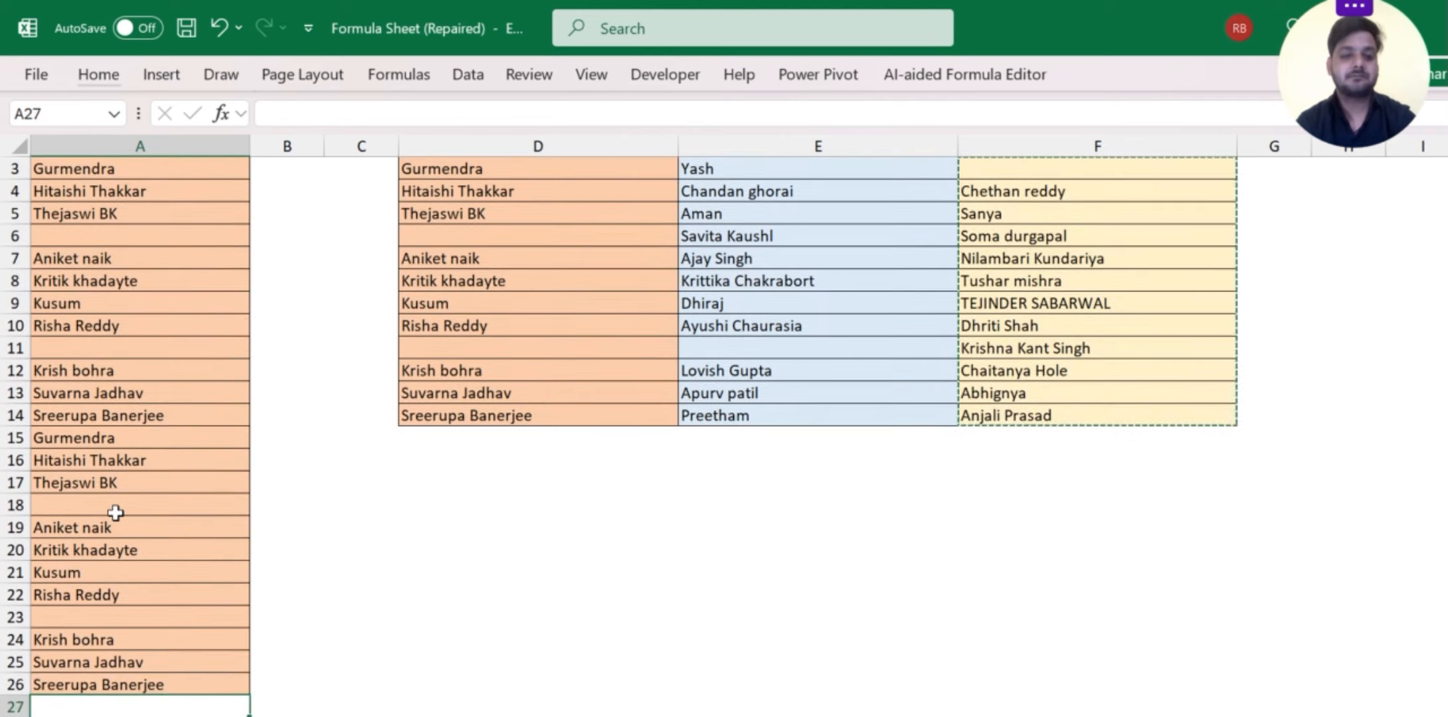
{"action": "key", "text": "Up"}
{"action": "key", "text": "Down"}
{"action": "key", "text": "ctrl+v"}
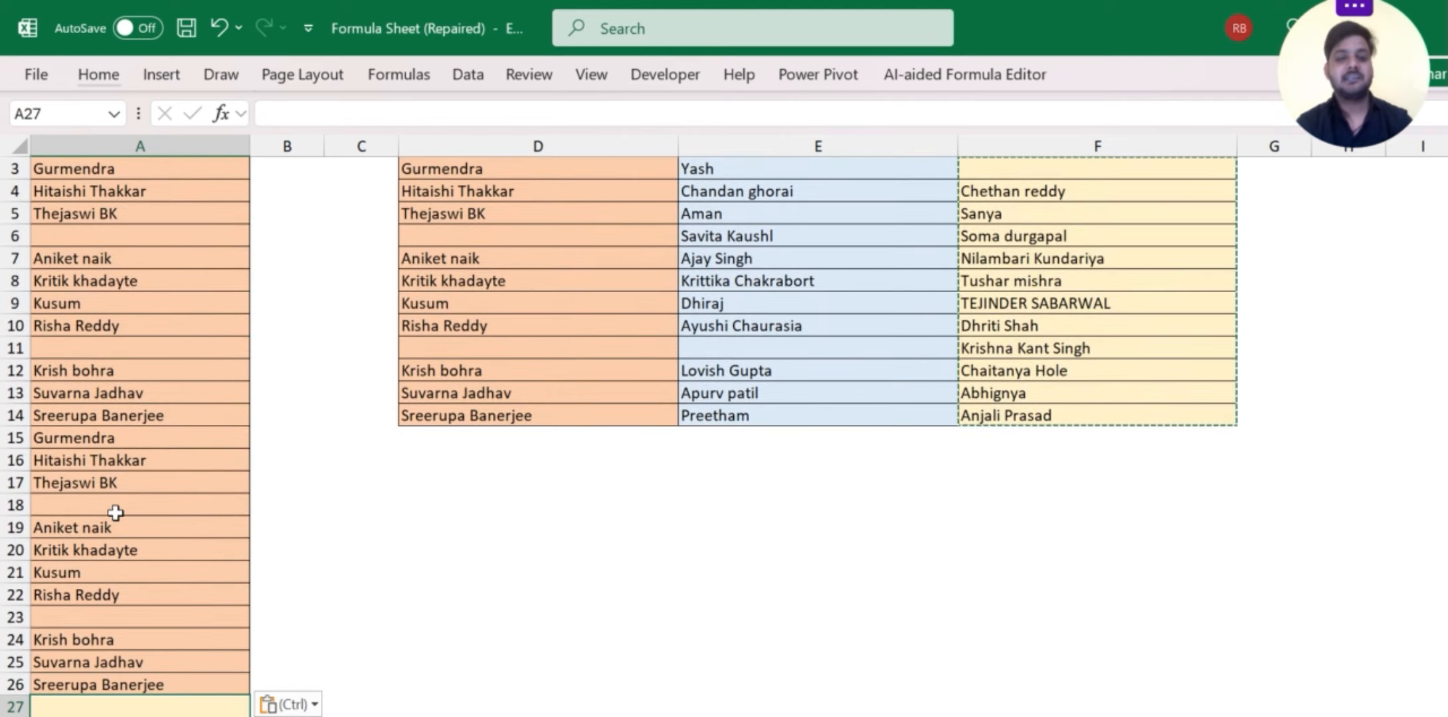
Step: Review the stacked list in column A and check it for blank cells
{"action": "scroll", "coordinate": [136, 594], "scroll_direction": "down", "scroll_amount": 4}
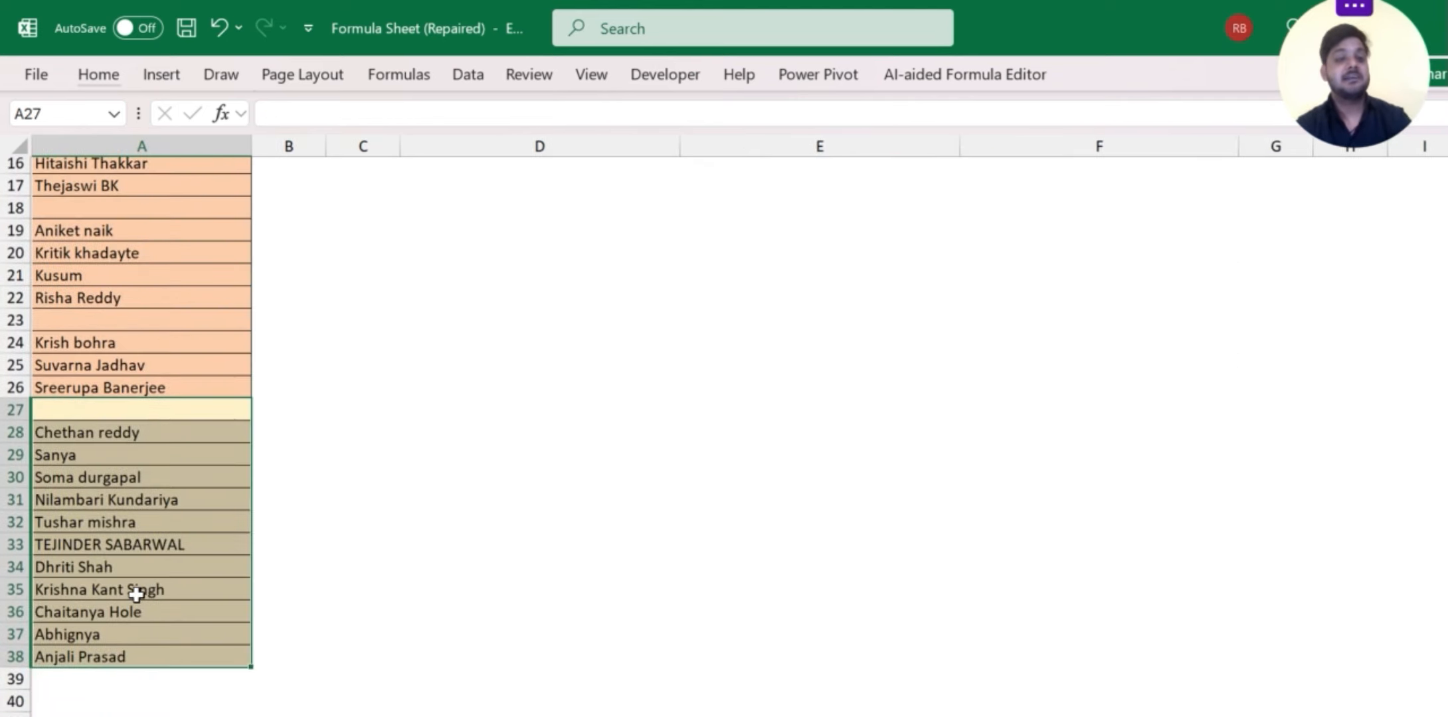
{"action": "scroll", "coordinate": [136, 595], "scroll_direction": "up", "scroll_amount": 5}
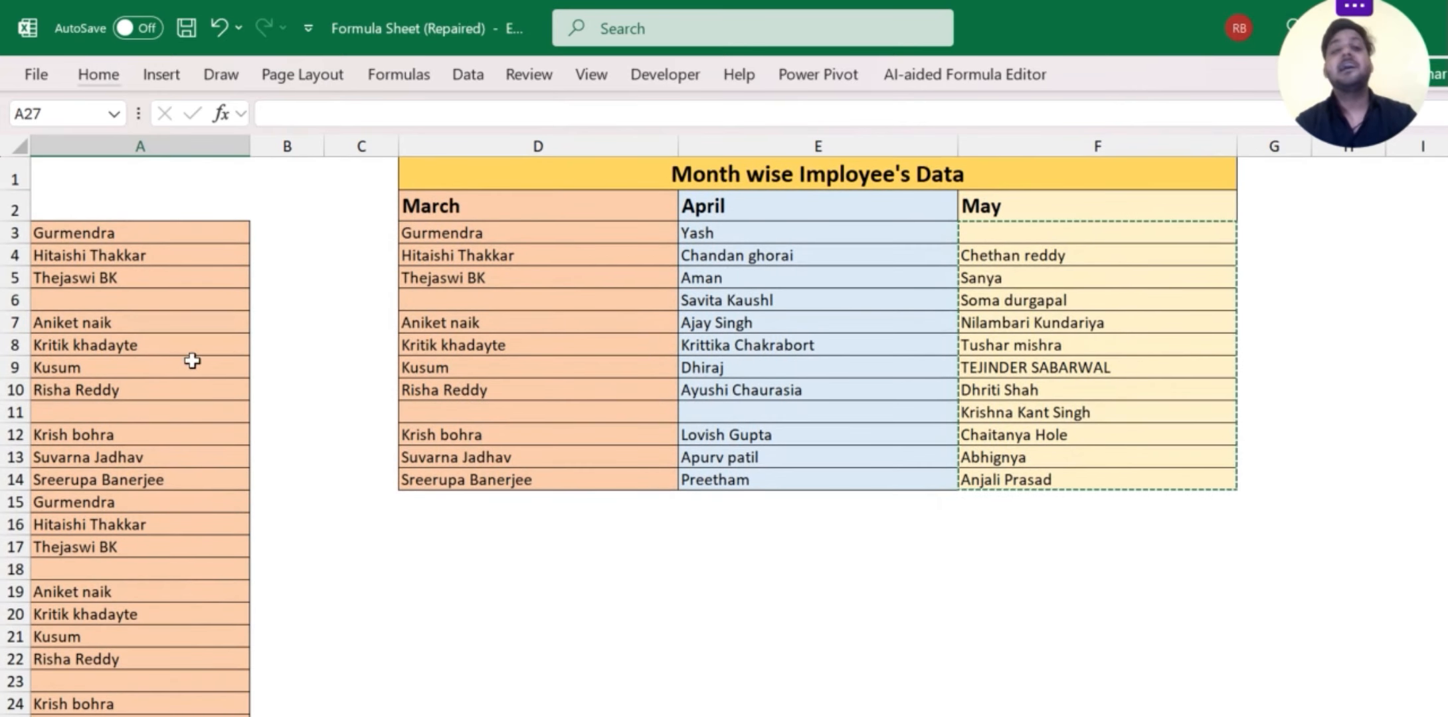
{"action": "left_click", "coordinate": [83, 295]}
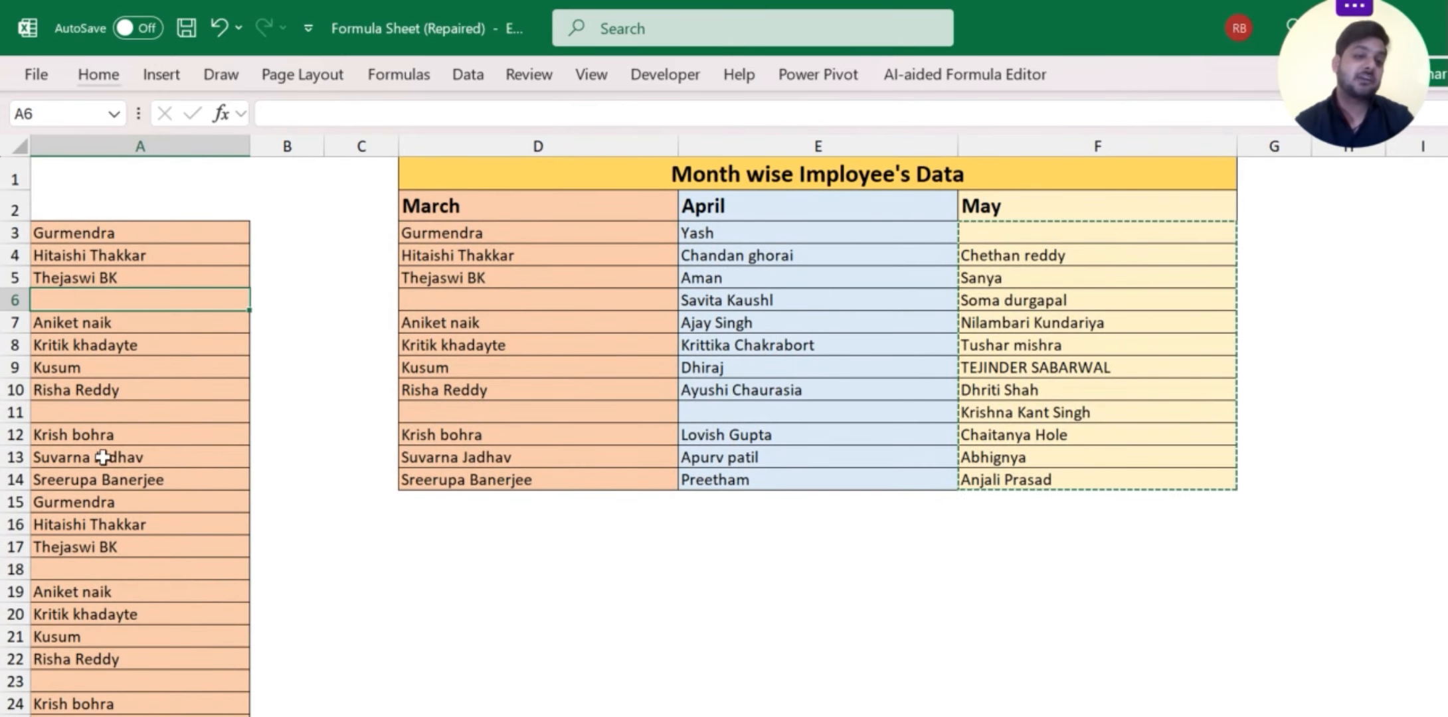
{"action": "left_click", "coordinate": [69, 409]}
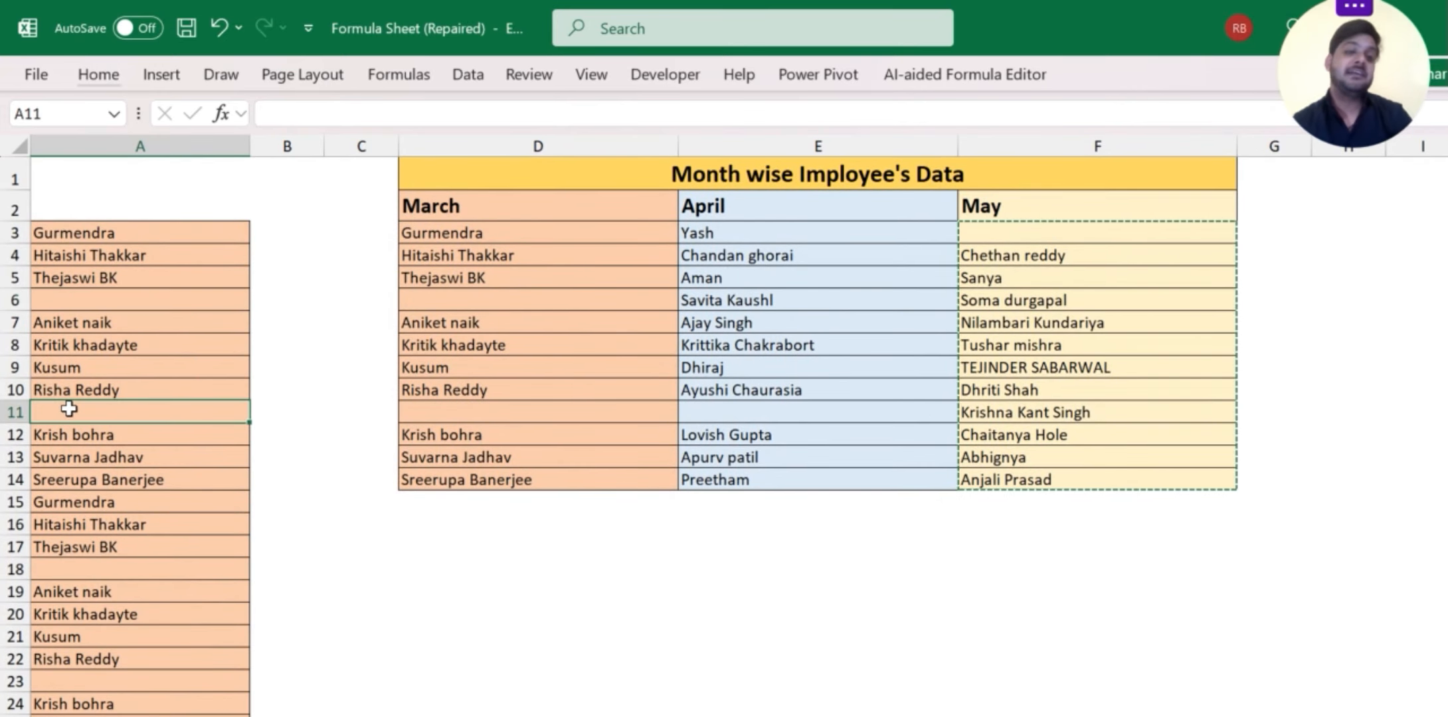
{"action": "left_click", "coordinate": [81, 569]}
{"action": "scroll", "coordinate": [82, 572], "scroll_direction": "down", "scroll_amount": 2}
{"action": "scroll", "coordinate": [82, 573], "scroll_direction": "down", "scroll_amount": 1}
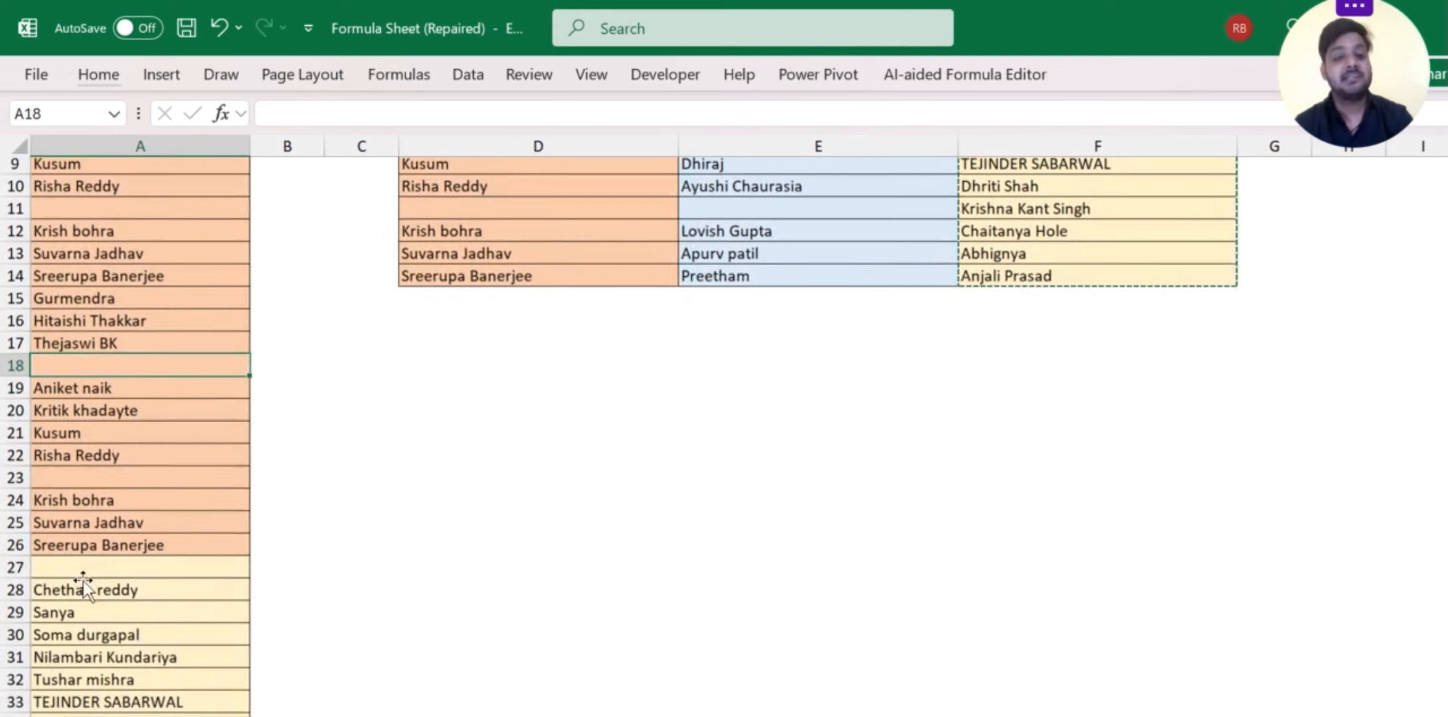
{"action": "left_click", "coordinate": [82, 565]}
{"action": "scroll", "coordinate": [83, 565], "scroll_direction": "up", "scroll_amount": 3}
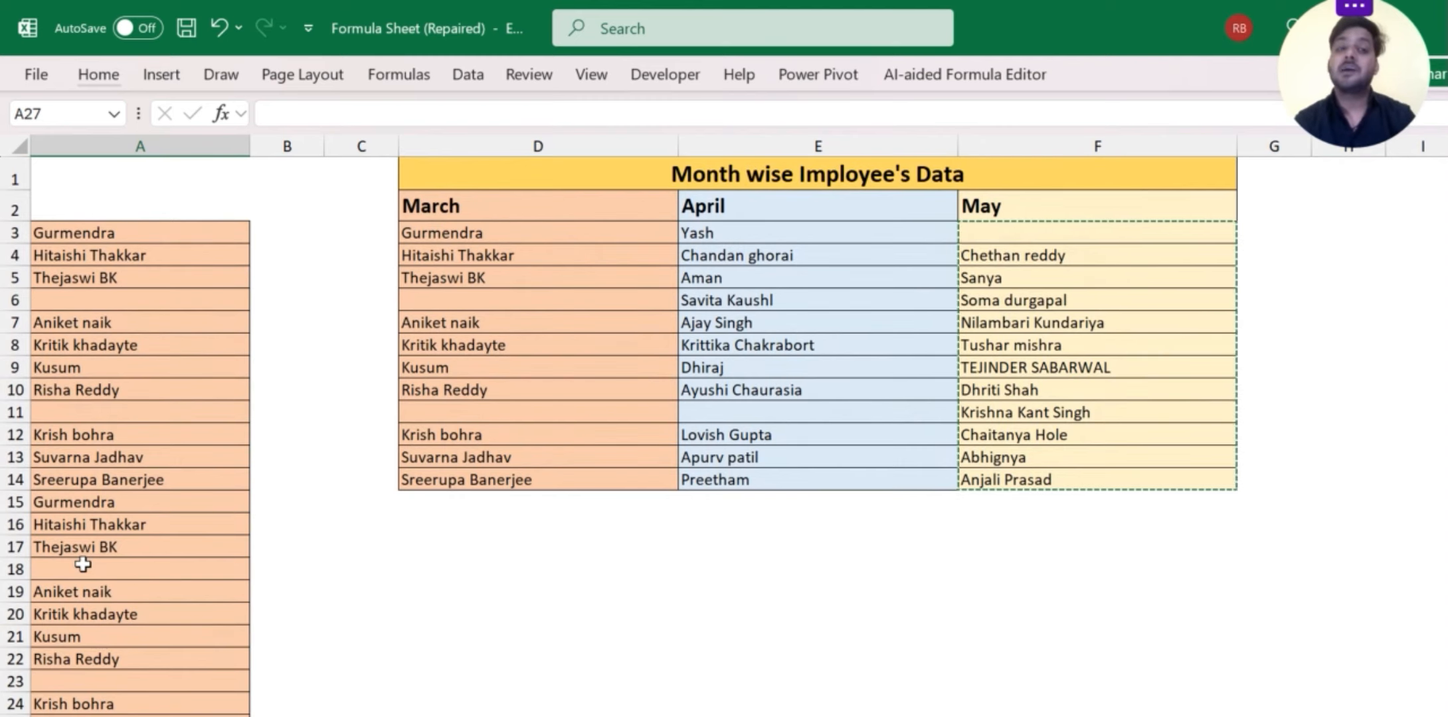
Step: Save the workbook
{"action": "left_click", "coordinate": [335, 523]}
{"action": "key", "text": "ctrl+s"}
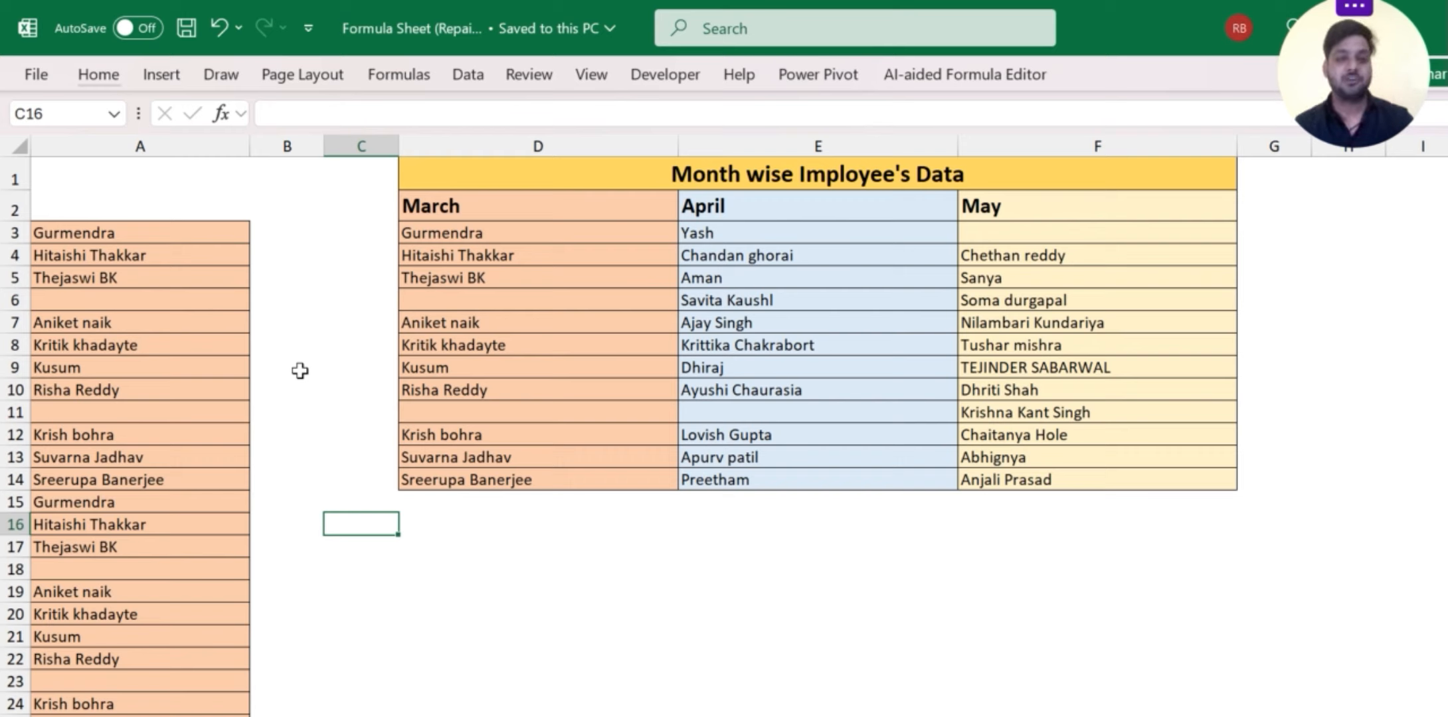
Step: Clear the contents, fill colour and borders from the whole of column A
{"action": "left_click", "coordinate": [211, 175]}
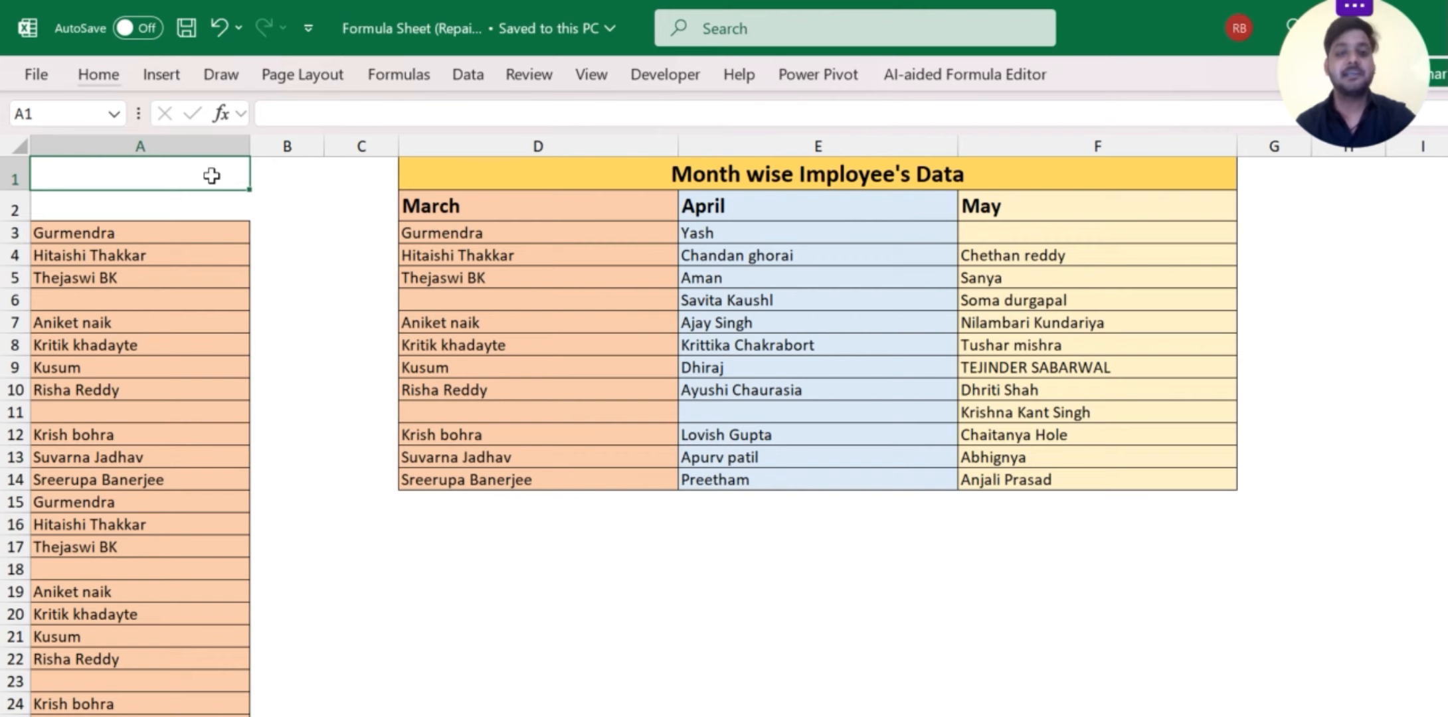
{"action": "key", "text": "ctrl+space"}
{"action": "key", "text": "Delete"}
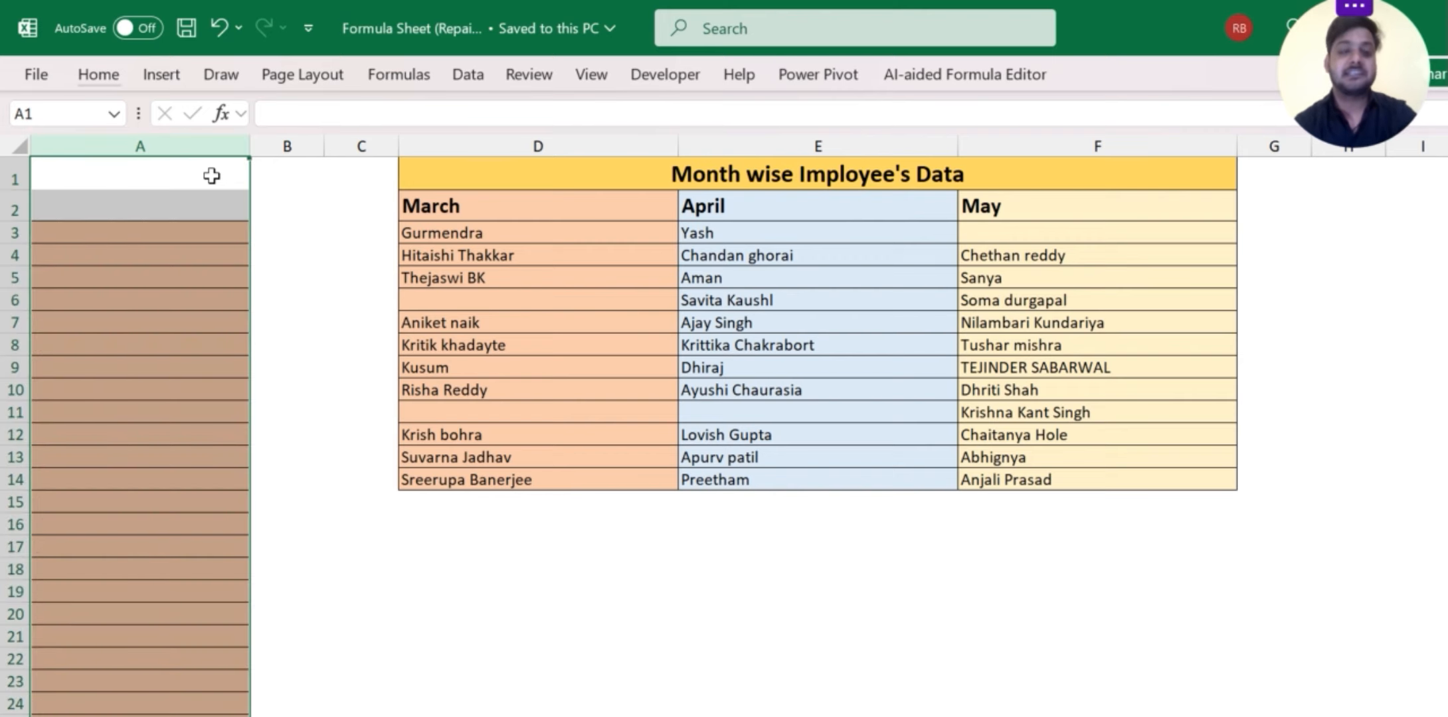
{"action": "key", "text": "alt+h"}
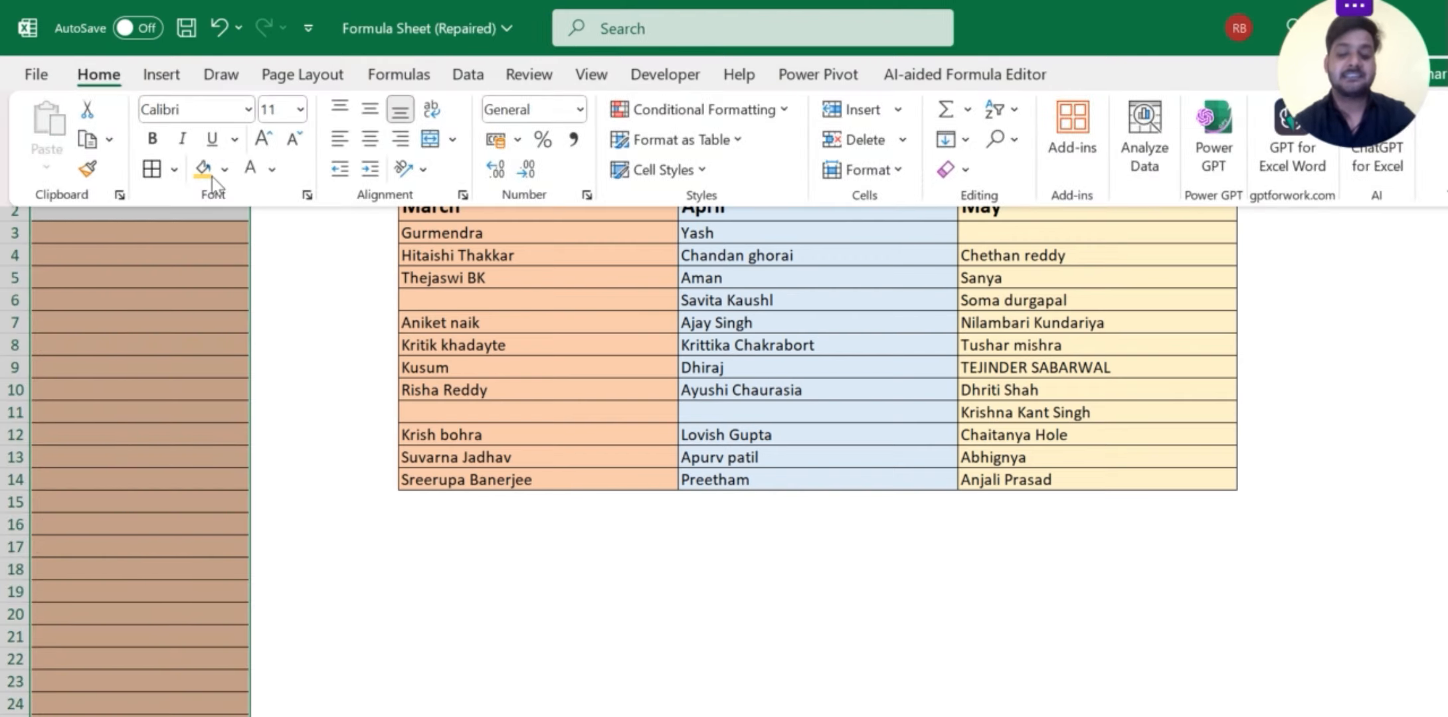
{"action": "key", "text": "Escape"}
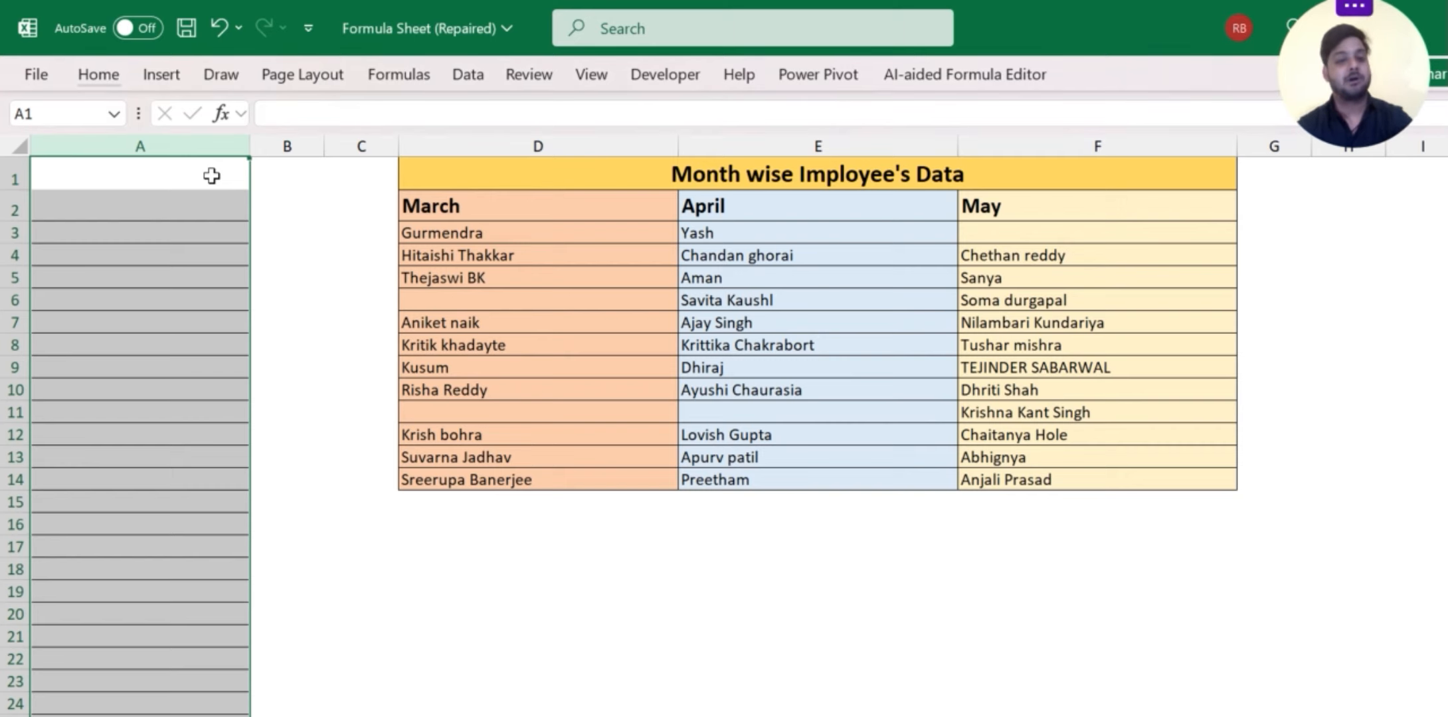
{"action": "key", "text": "alt+h"}
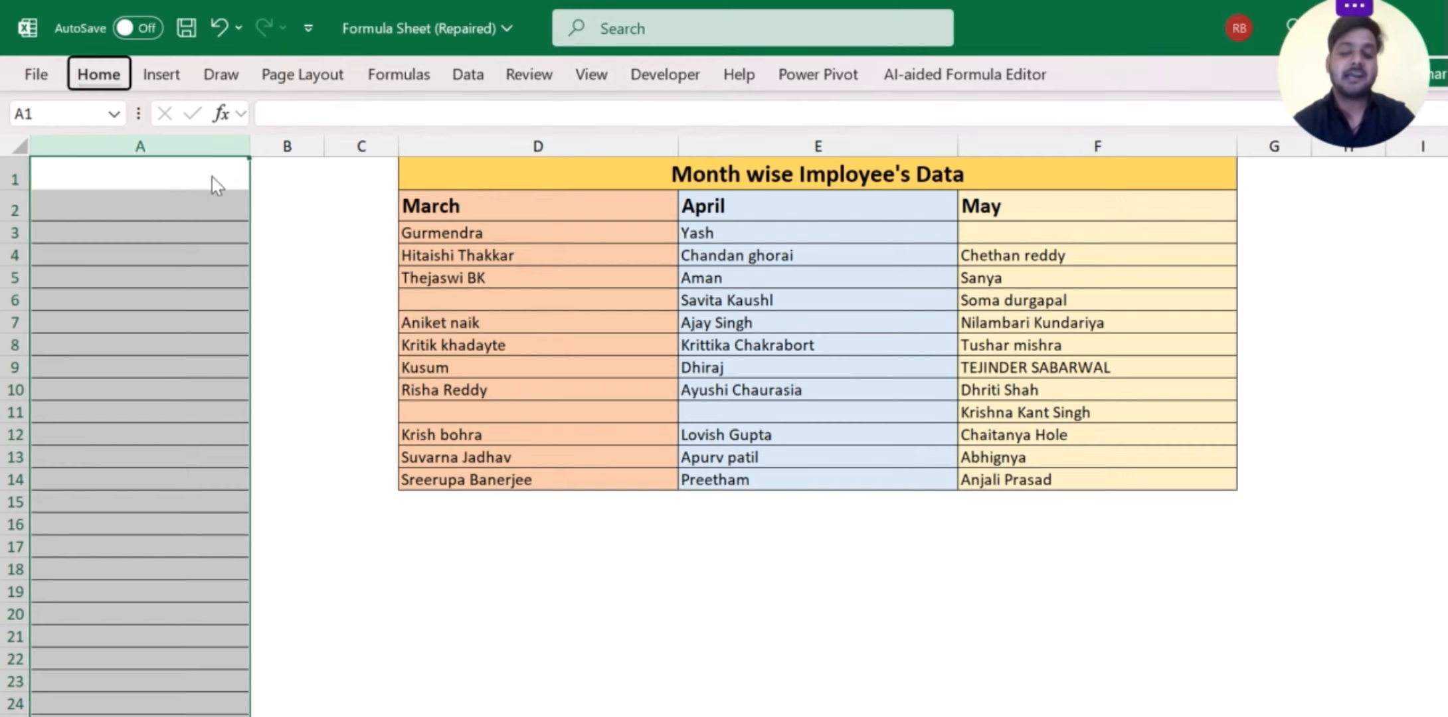
{"action": "key", "text": "b"}
{"action": "key", "text": "n"}
{"action": "left_click", "coordinate": [199, 275]}
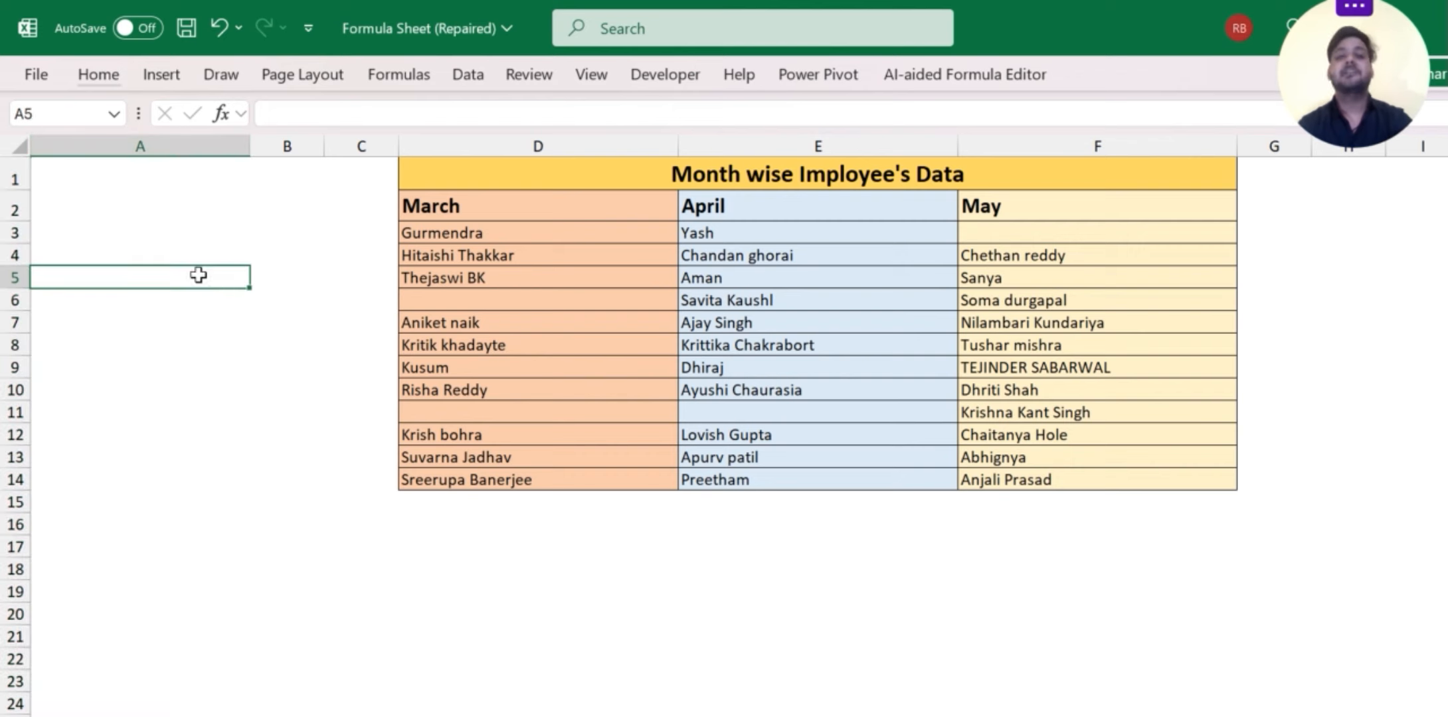
Step: Delete the empty column B so the month-wise table moves one column closer to column A
{"action": "left_click", "coordinate": [301, 139]}
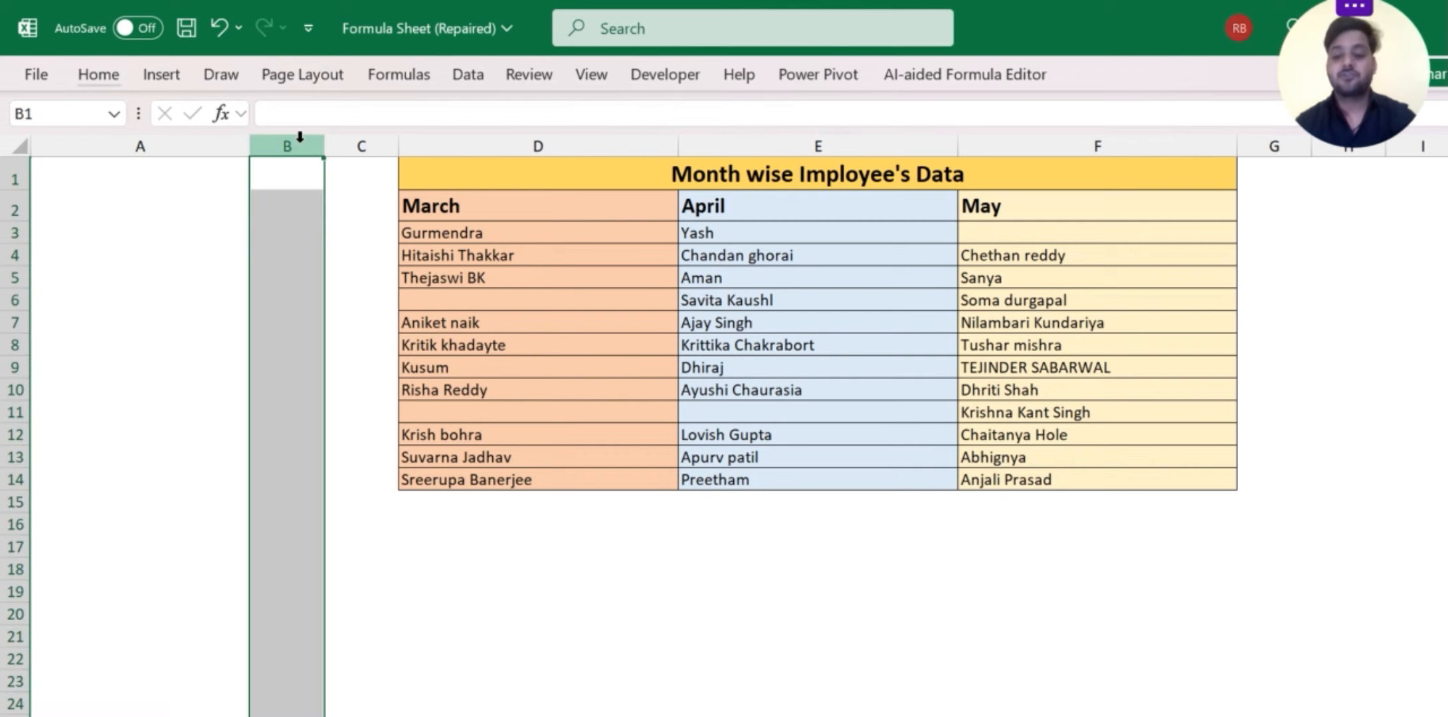
{"action": "key", "text": "ctrl+minus"}
{"action": "left_click", "coordinate": [103, 256]}
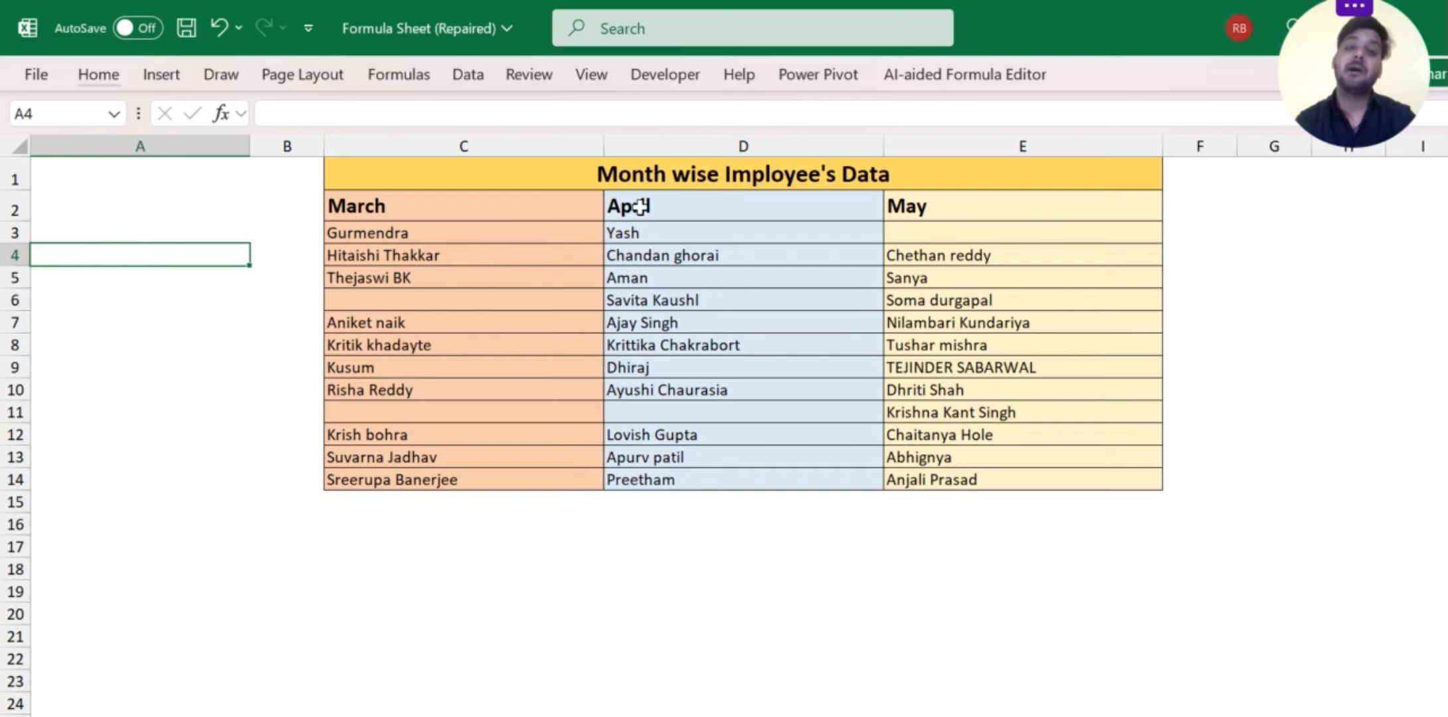
{"action": "left_click", "coordinate": [670, 180]}
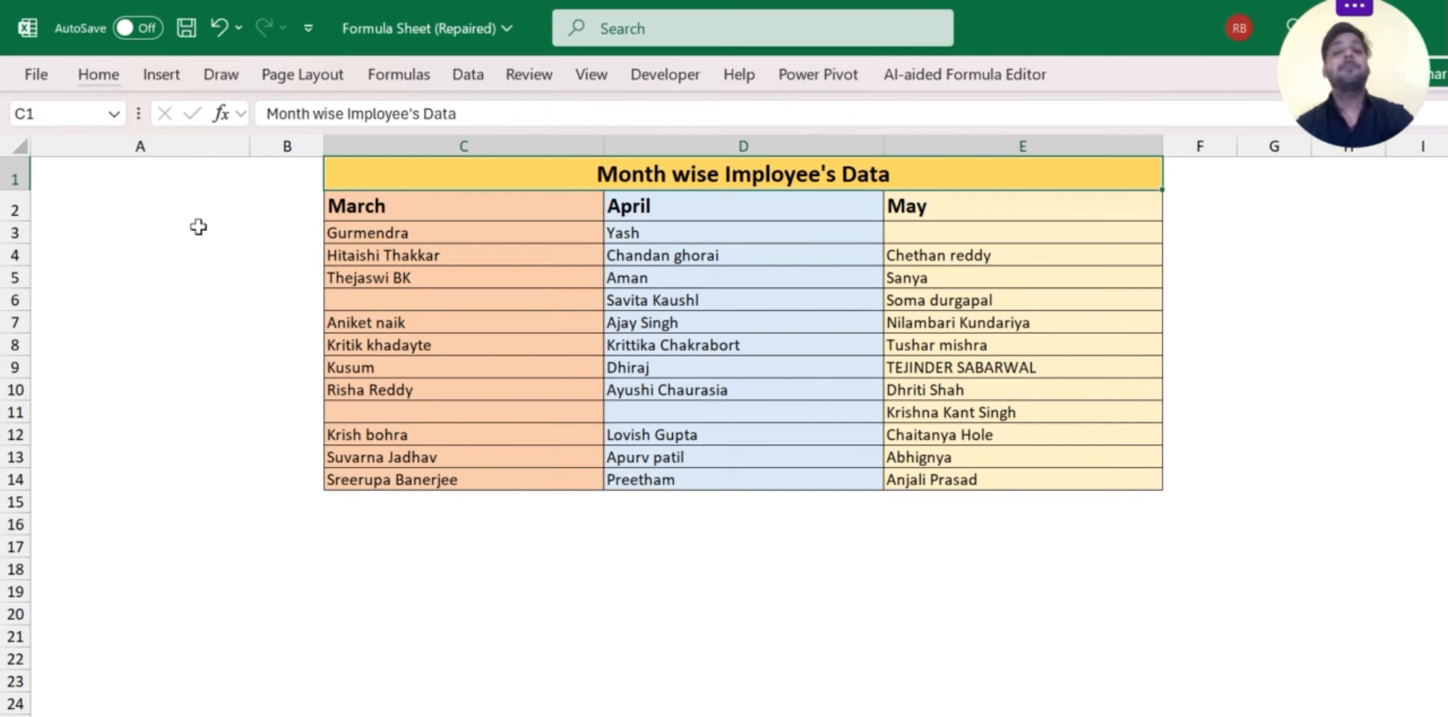
Step: Enter =TOCOL(C3:E14,1,FALSE) in A2 to stack the three month columns into one list, ignoring blanks and scanning by row
{"action": "left_click", "coordinate": [65, 217]}
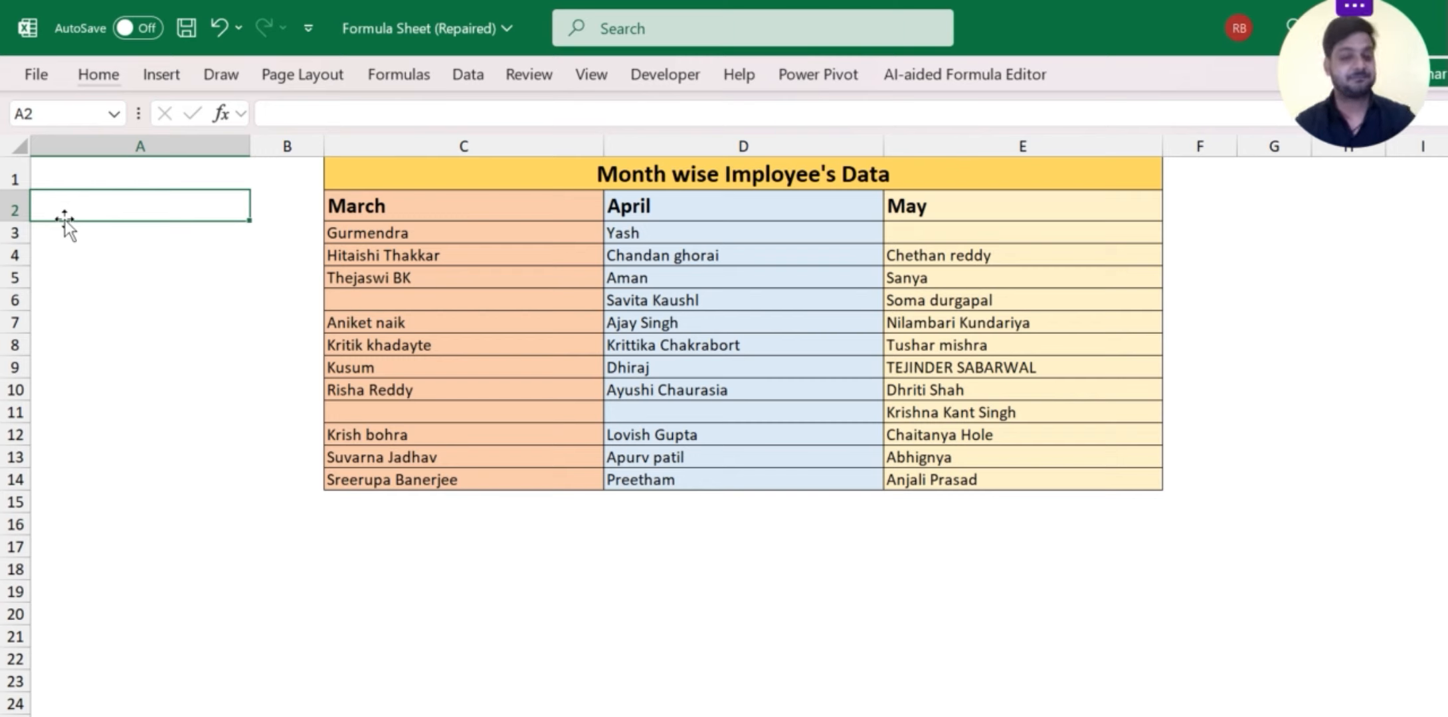
{"action": "type", "text": "="}
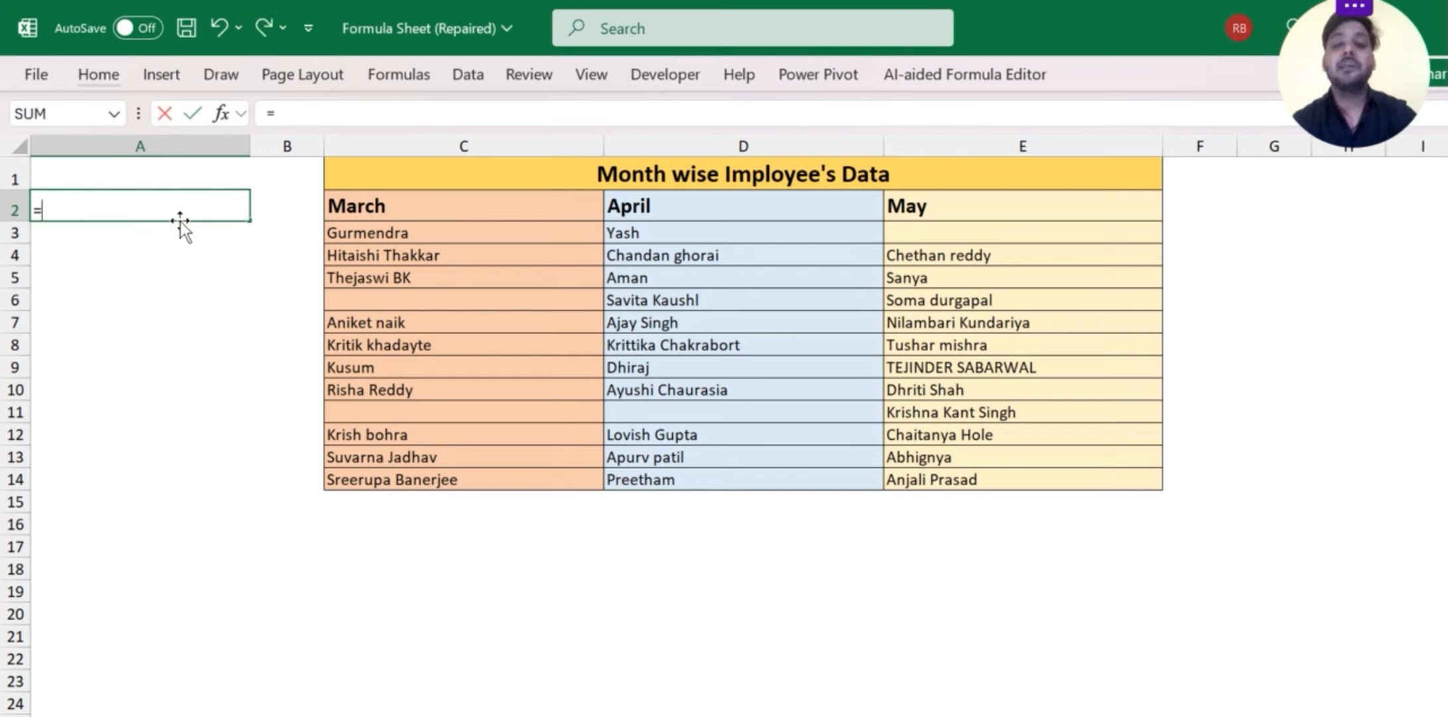
{"action": "type", "text": "toco"}
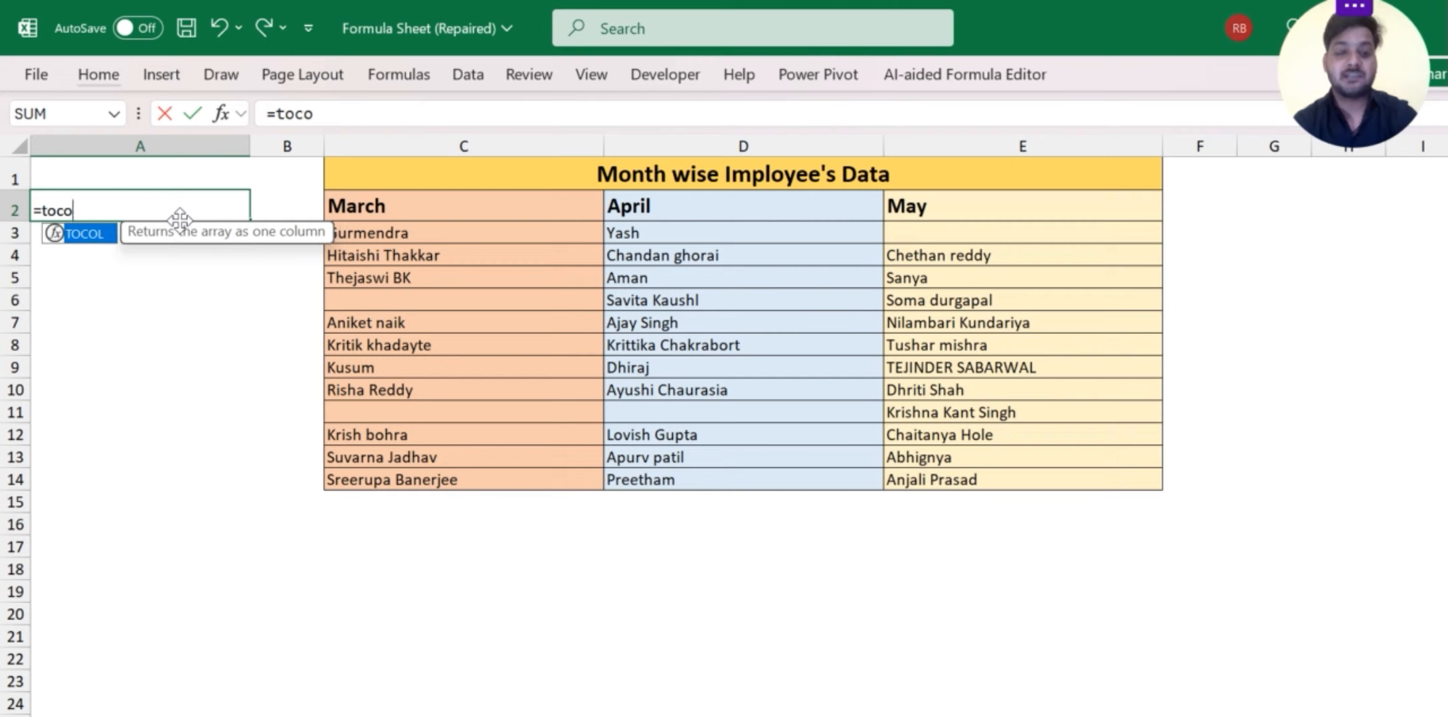
{"action": "key", "text": "Tab"}
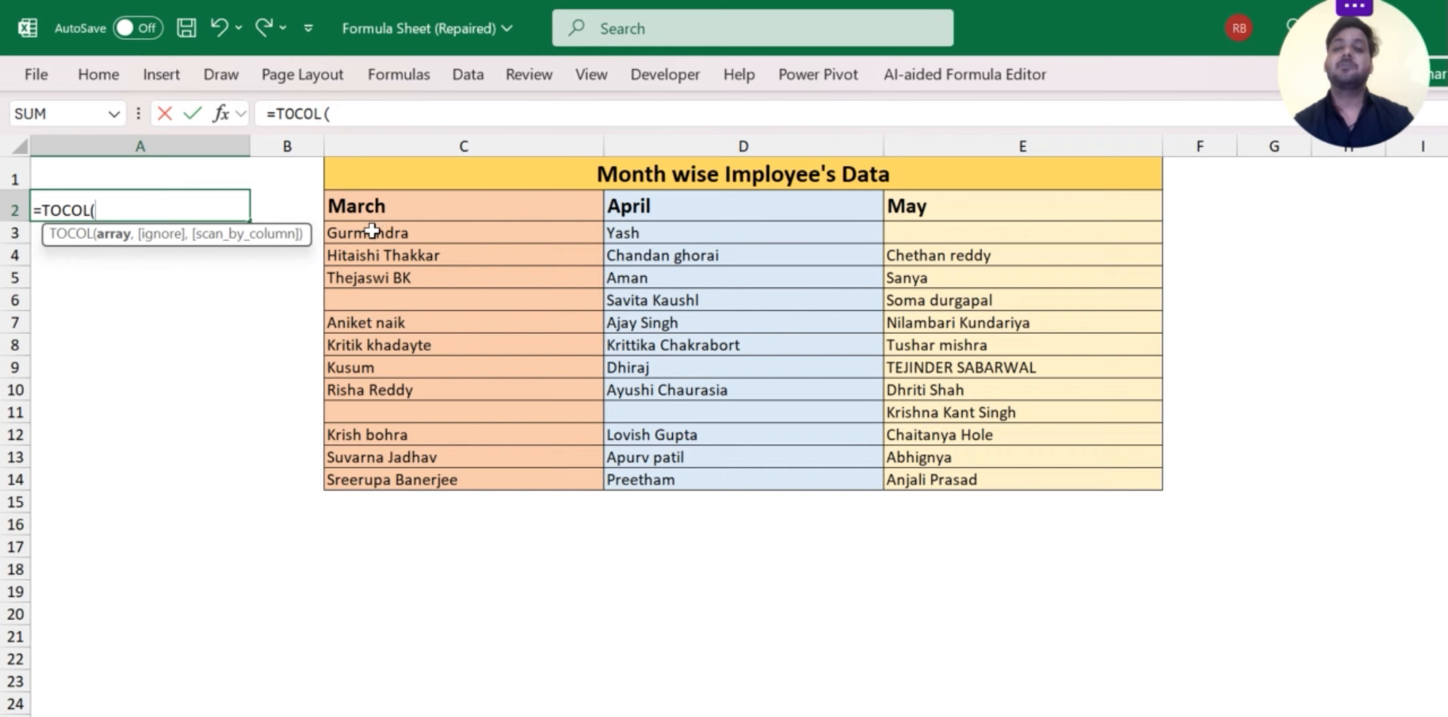
{"action": "left_click_drag", "start_coordinate": [381, 232], "coordinate": [1034, 479]}
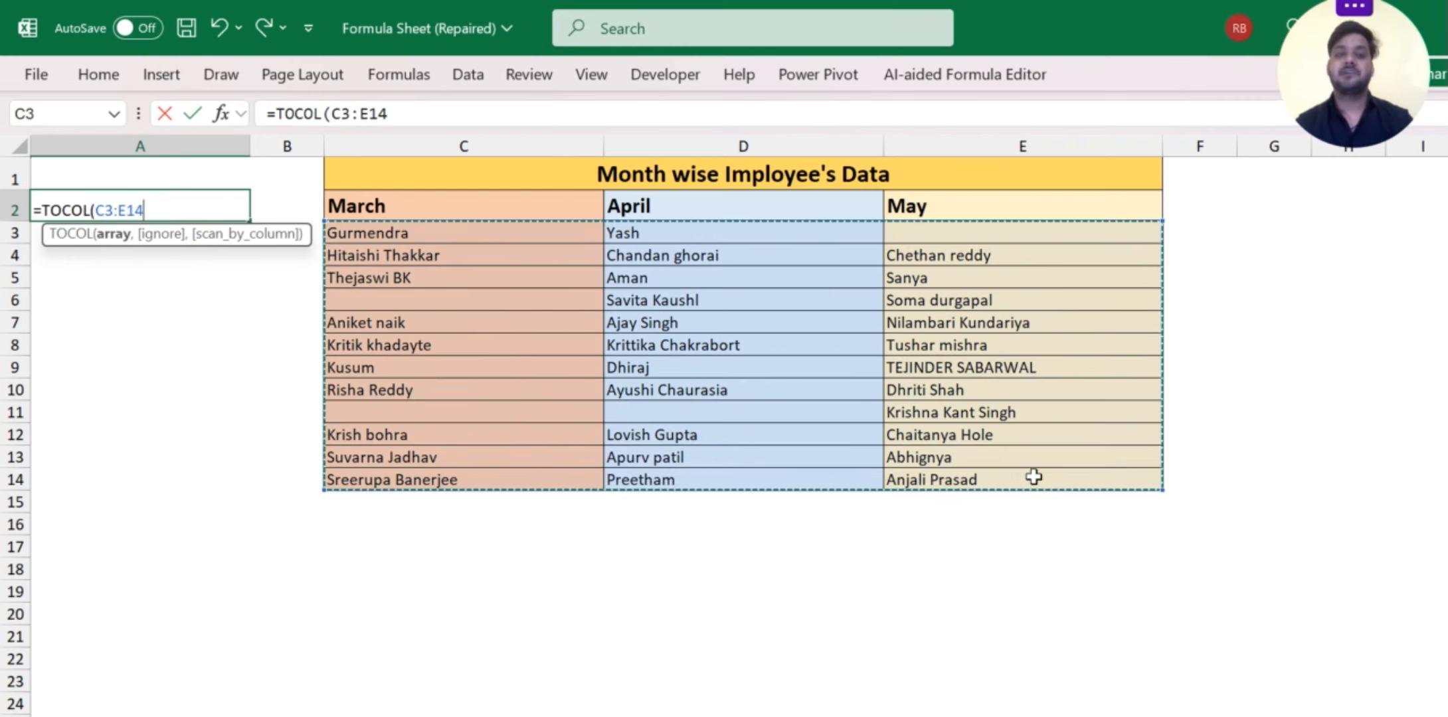
{"action": "type", "text": ","}
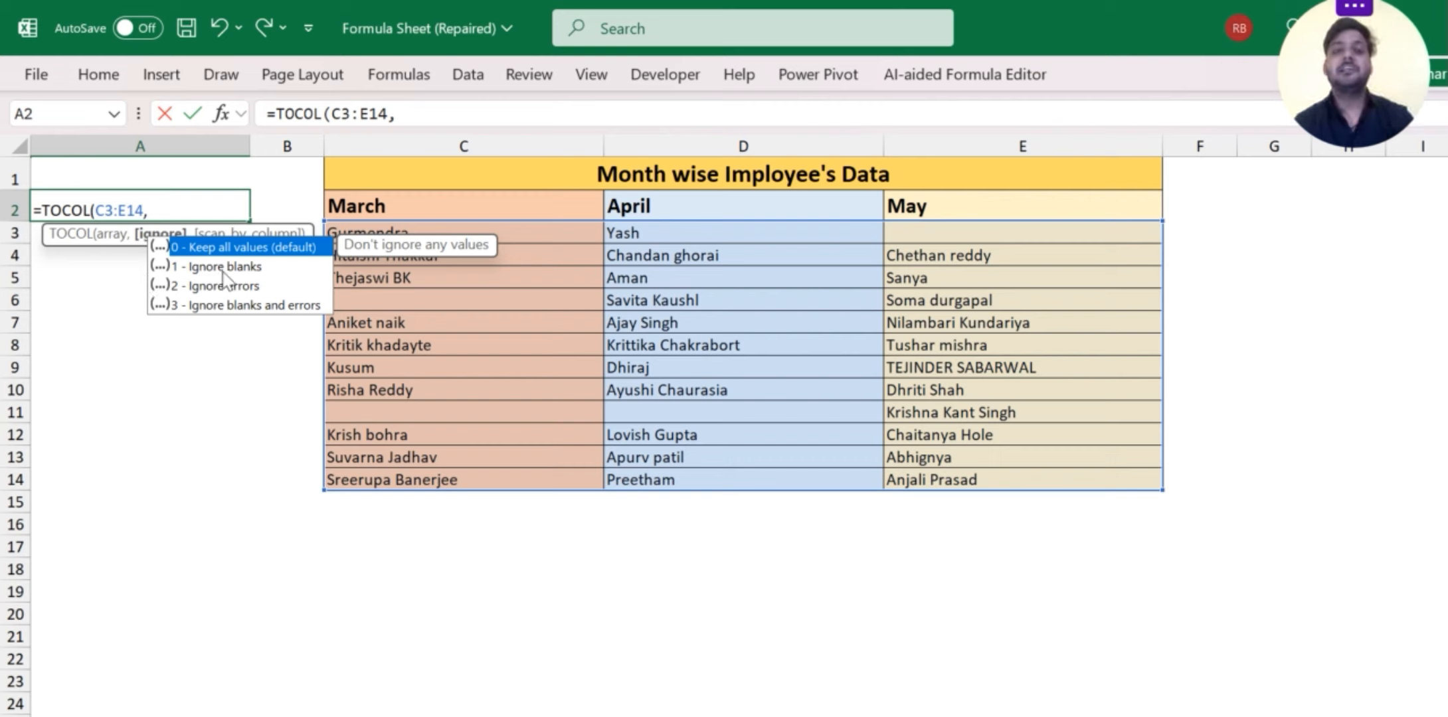
{"action": "type", "text": "1"}
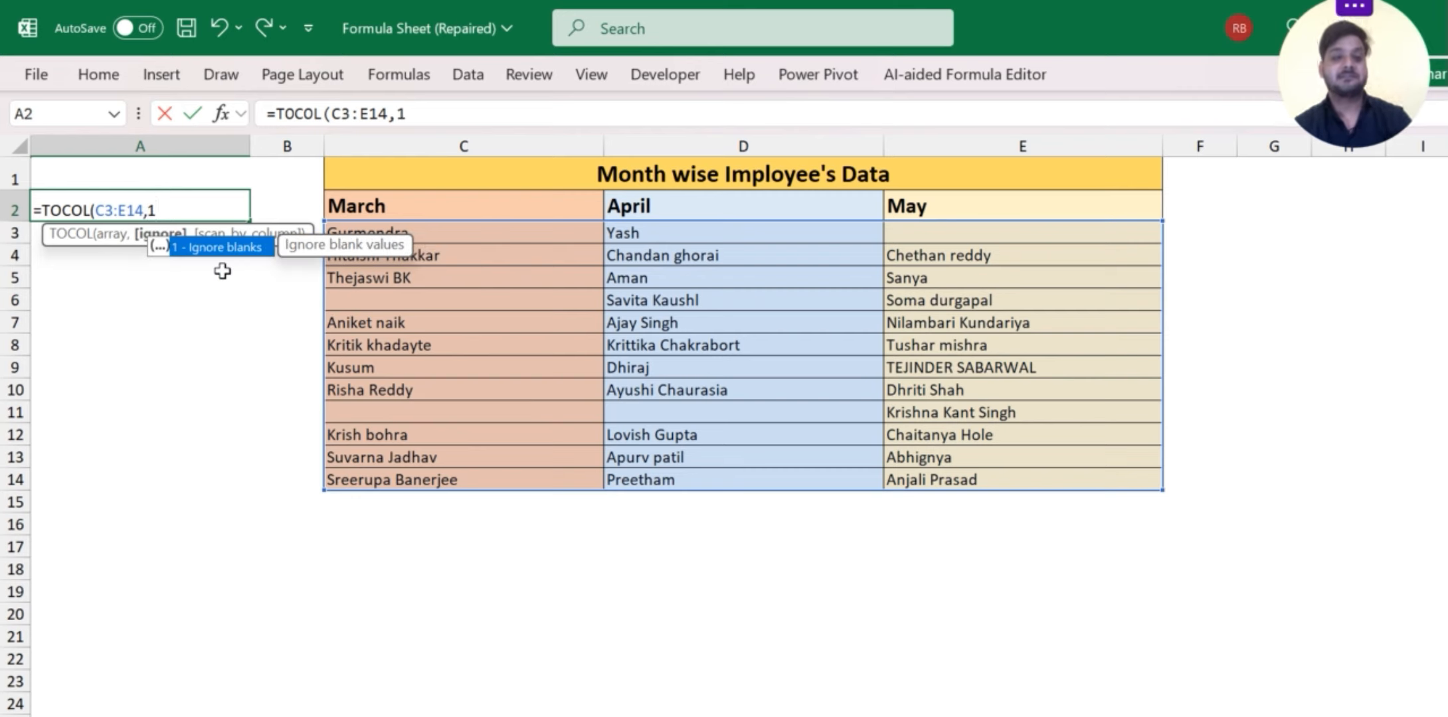
{"action": "type", "text": ","}
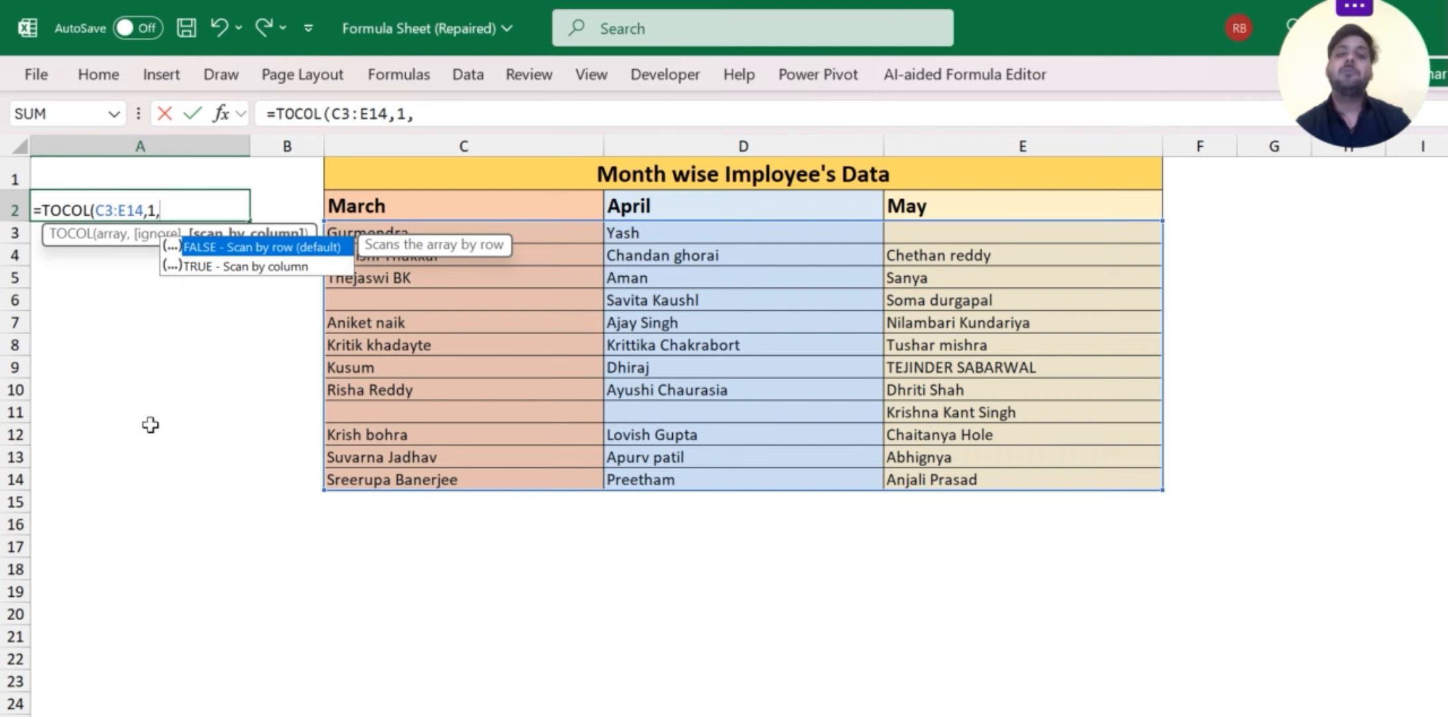
{"action": "type", "text": "fal"}
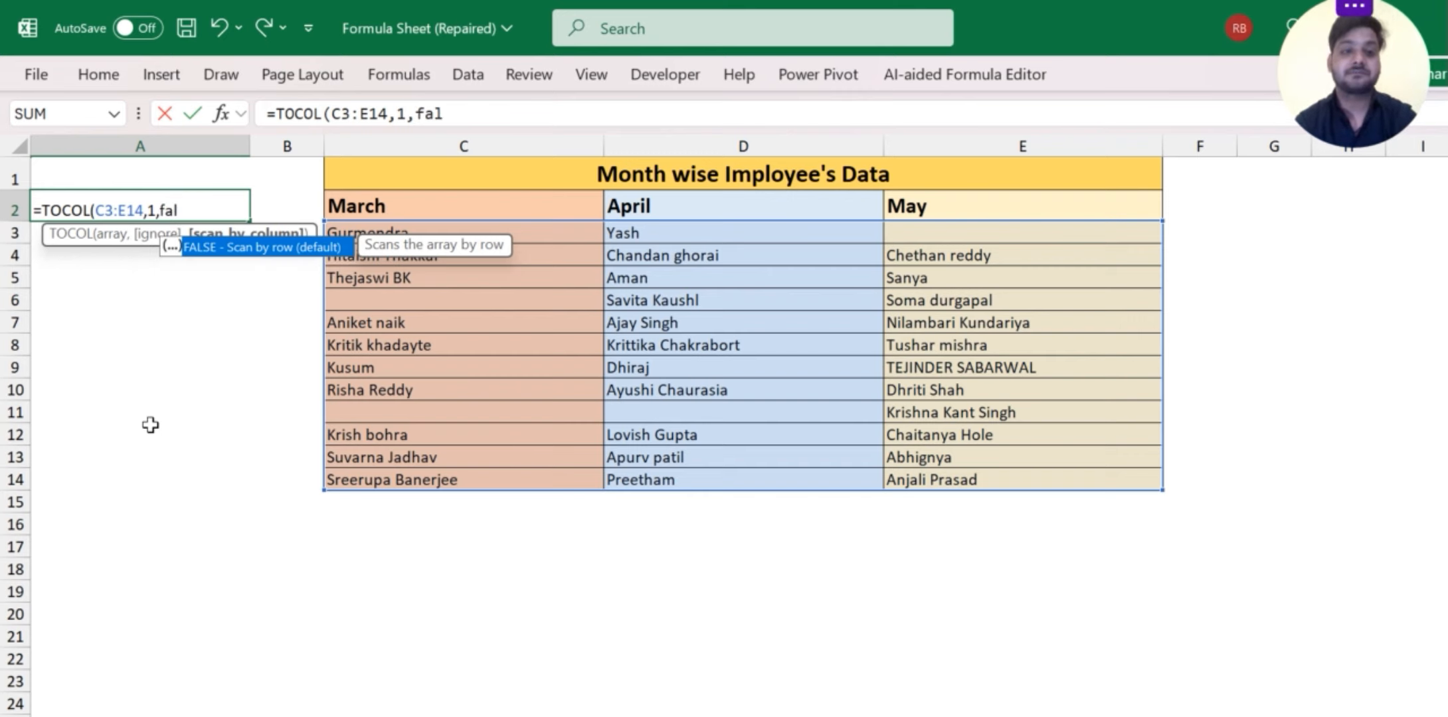
{"action": "key", "text": "Tab"}
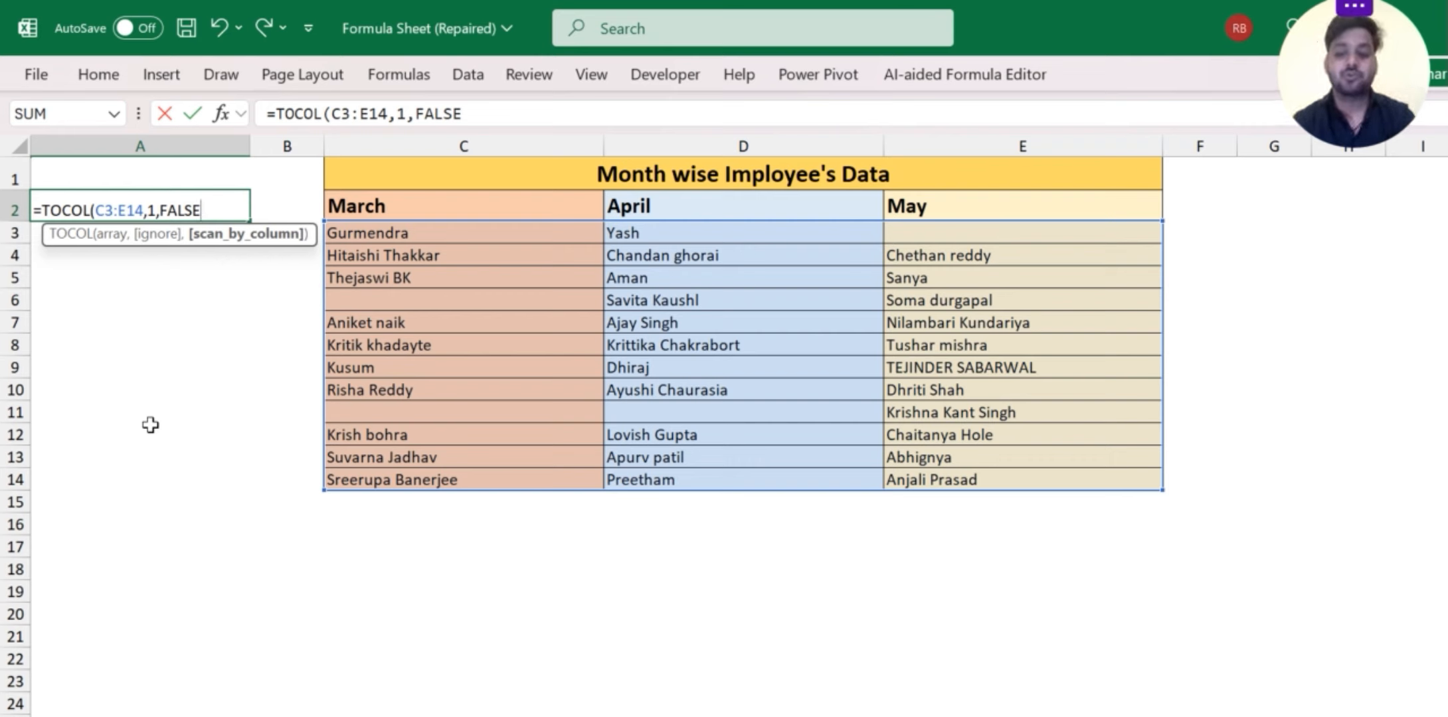
{"action": "type", "text": ")"}
{"action": "key", "text": "Return"}
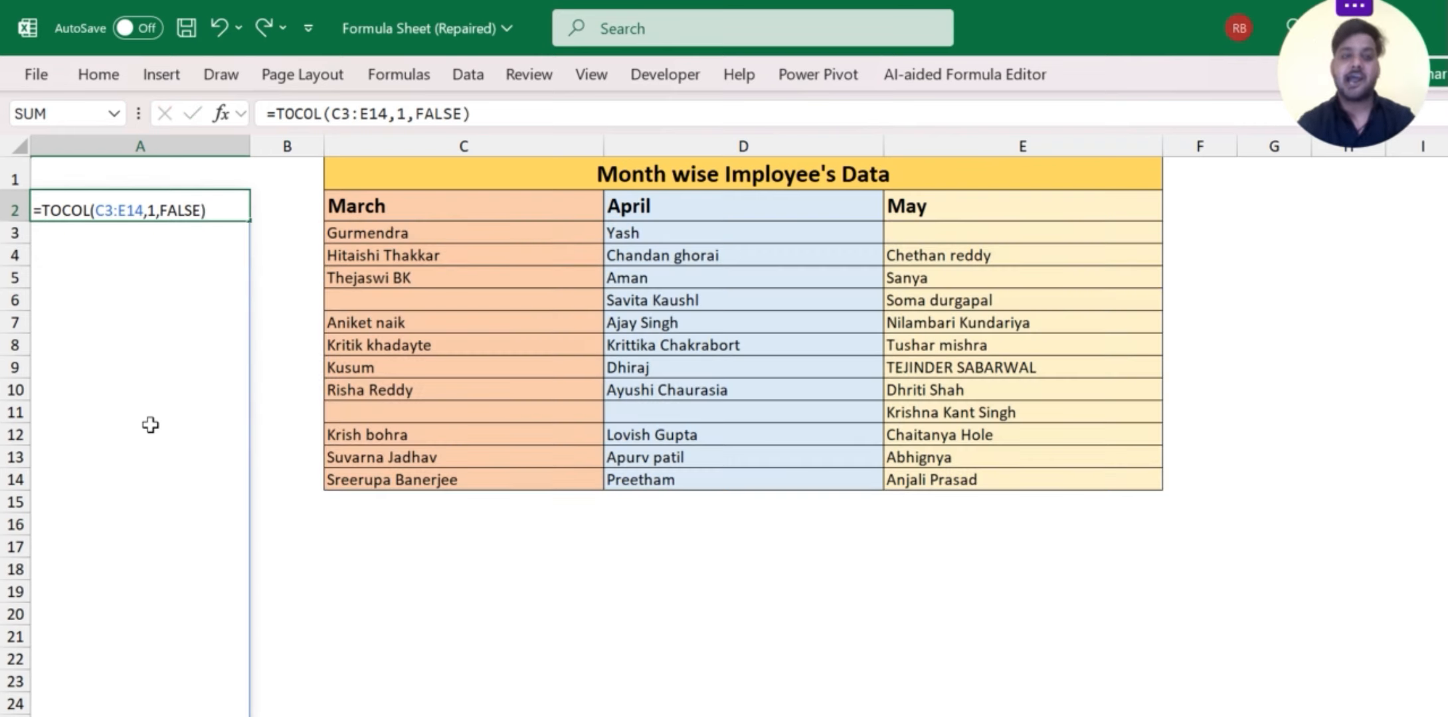
Step: Enter the heading "Overall Imployee's Data" in A1 above the stacked list and widen column A slightly
{"action": "scroll", "coordinate": [150, 425], "scroll_direction": "down", "scroll_amount": 7}
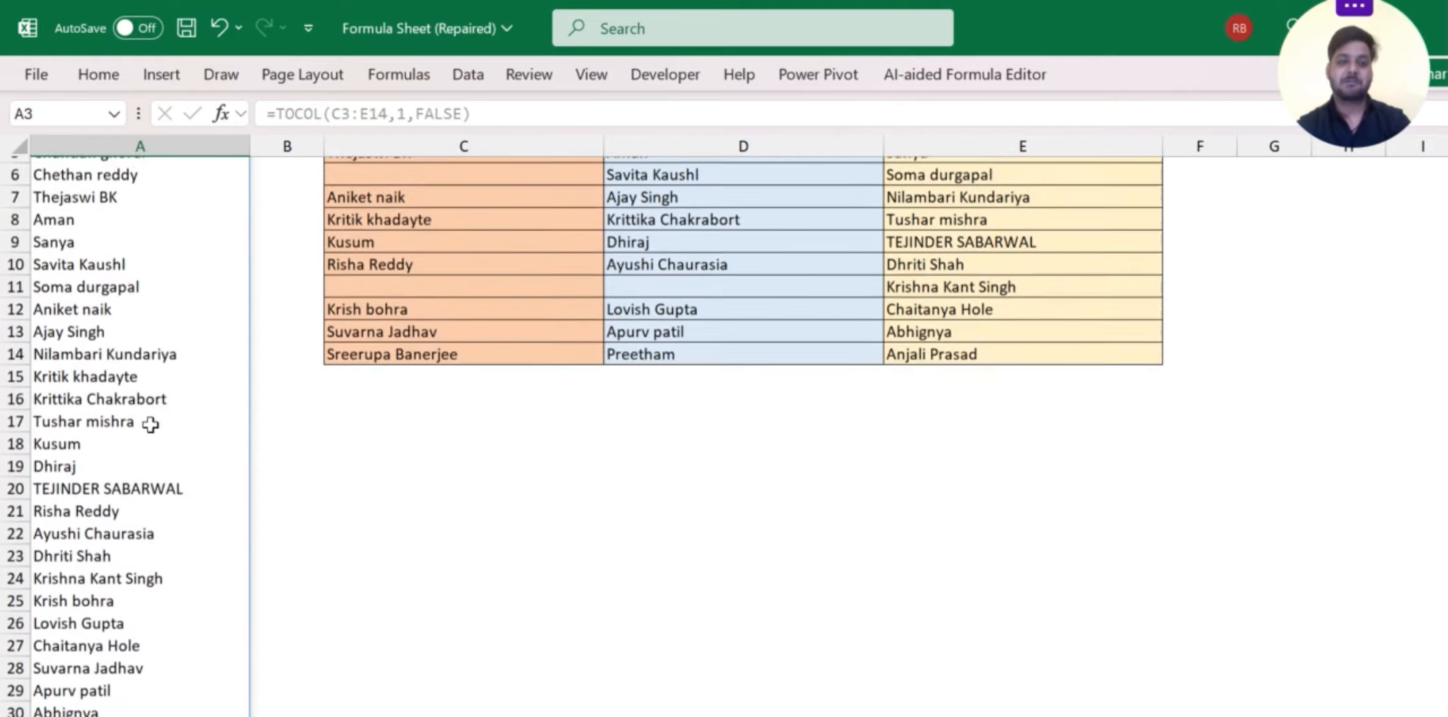
{"action": "scroll", "coordinate": [150, 425], "scroll_direction": "up", "scroll_amount": 5}
{"action": "scroll", "coordinate": [150, 425], "scroll_direction": "up", "scroll_amount": 2}
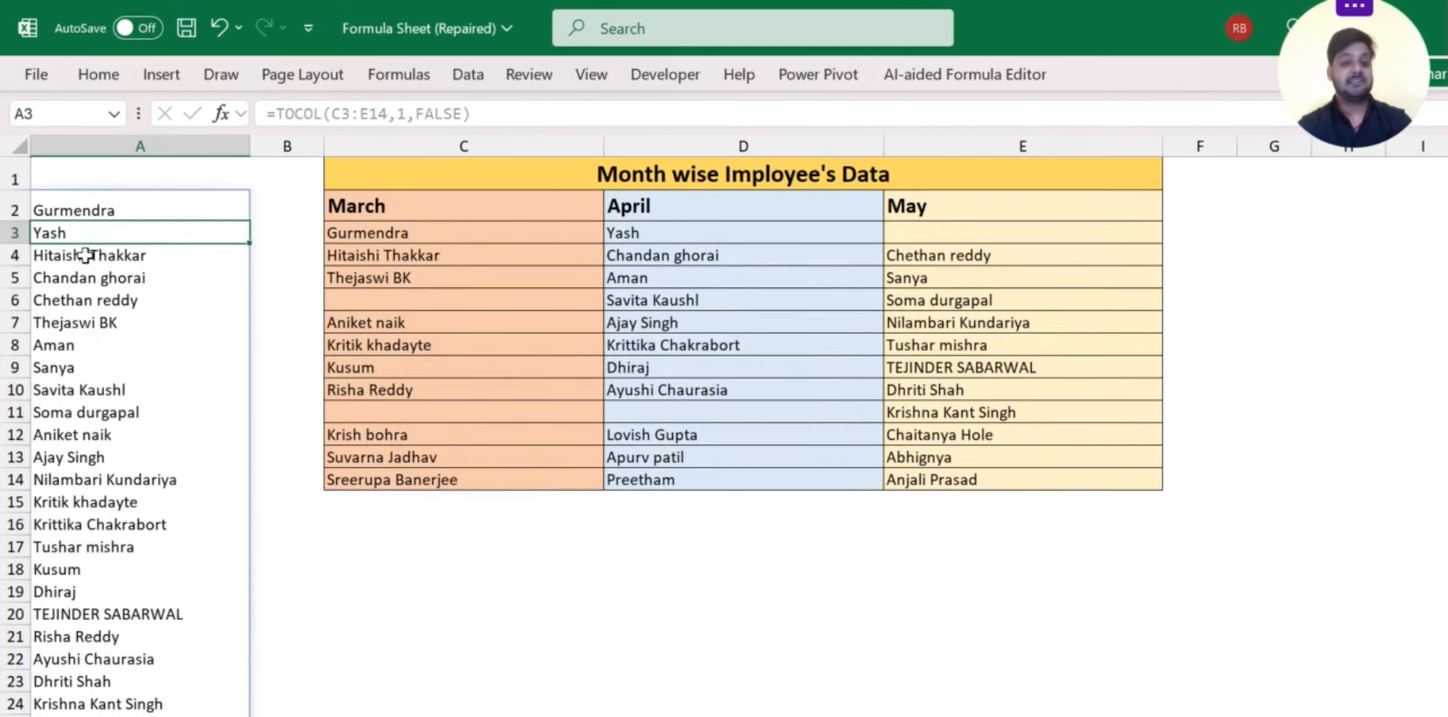
{"action": "left_click", "coordinate": [91, 214]}
{"action": "left_click", "coordinate": [91, 177]}
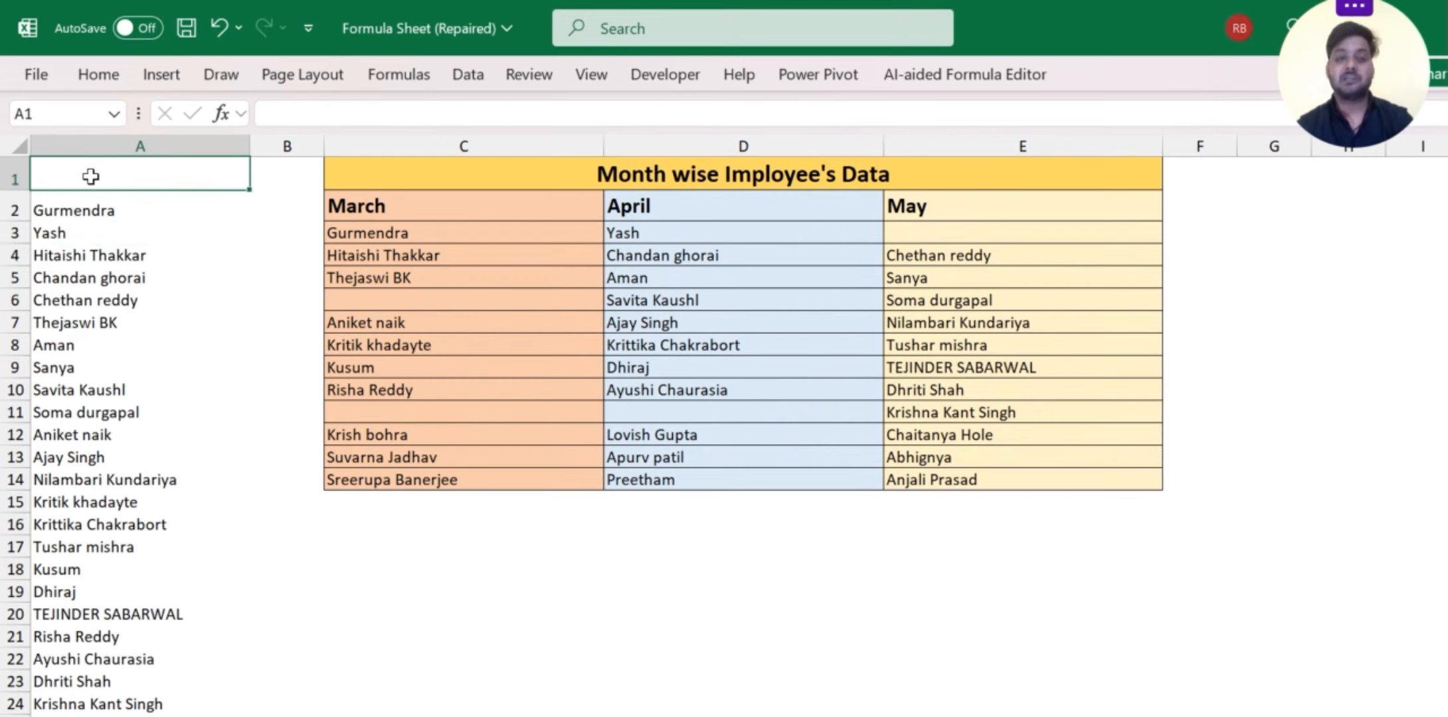
{"action": "type", "text": "Ove"}
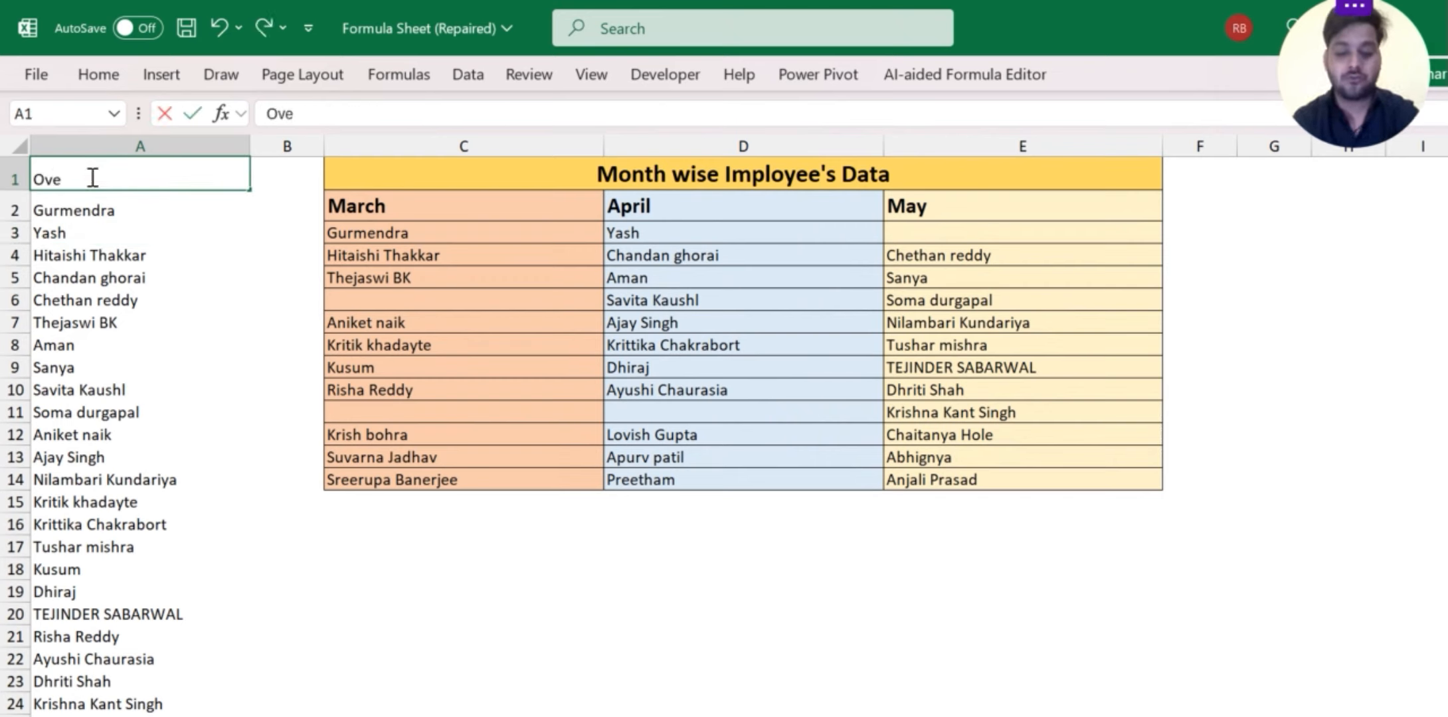
{"action": "type", "text": "rall Im"}
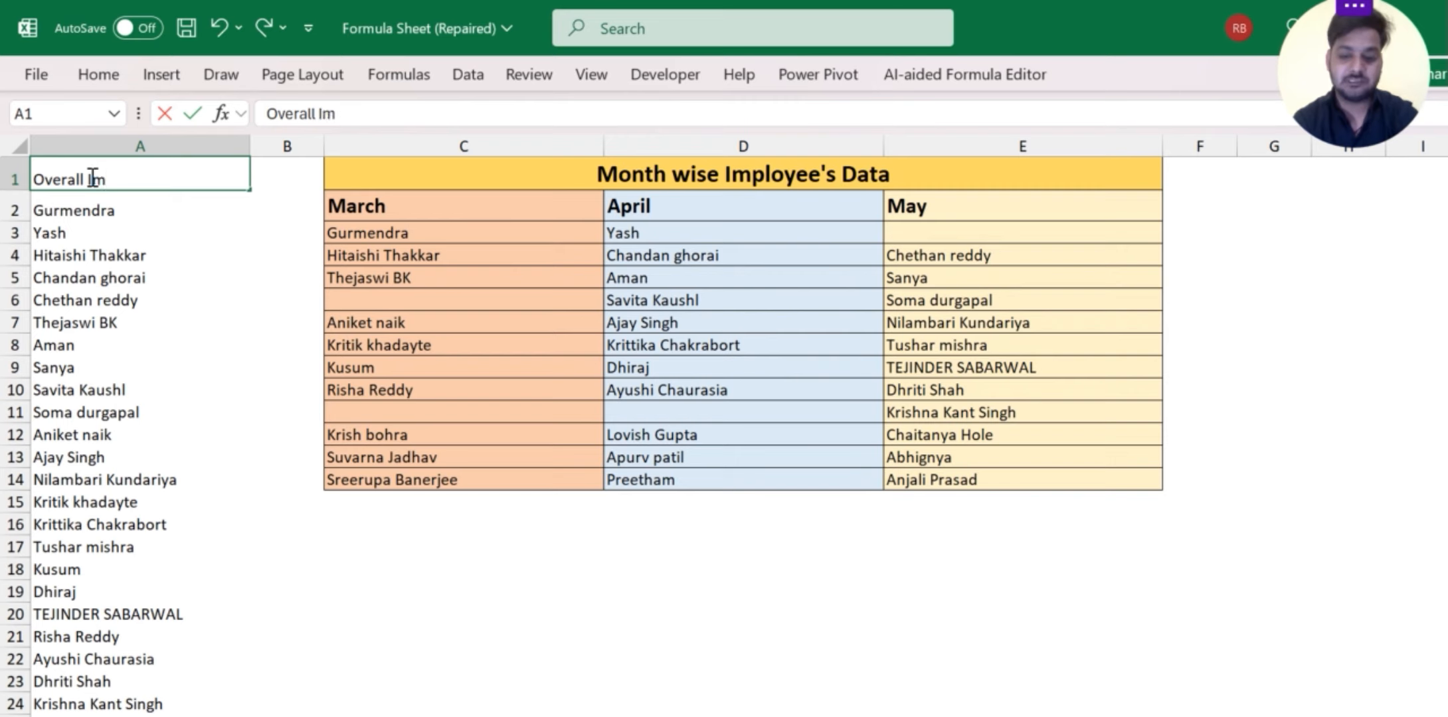
{"action": "type", "text": "plou"}
{"action": "key", "text": "BackSpace"}
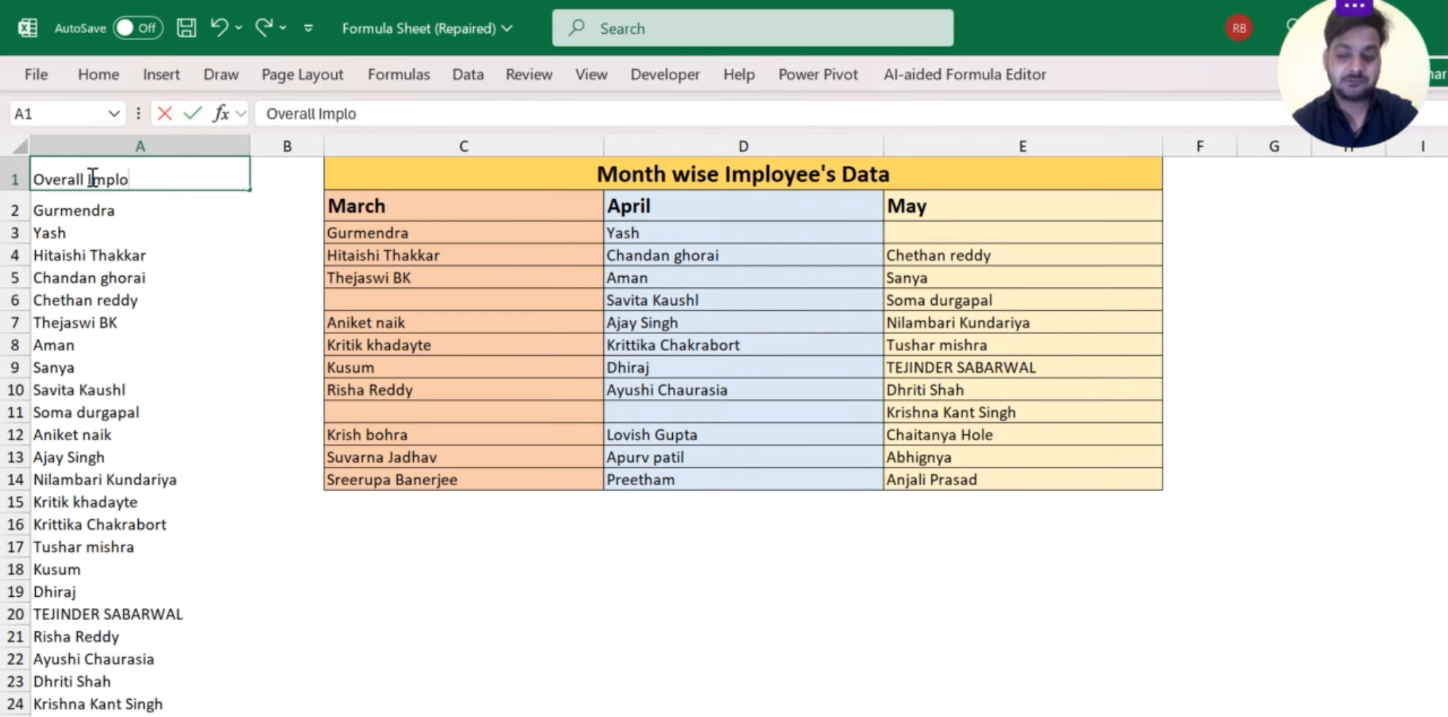
{"action": "type", "text": "yee's "}
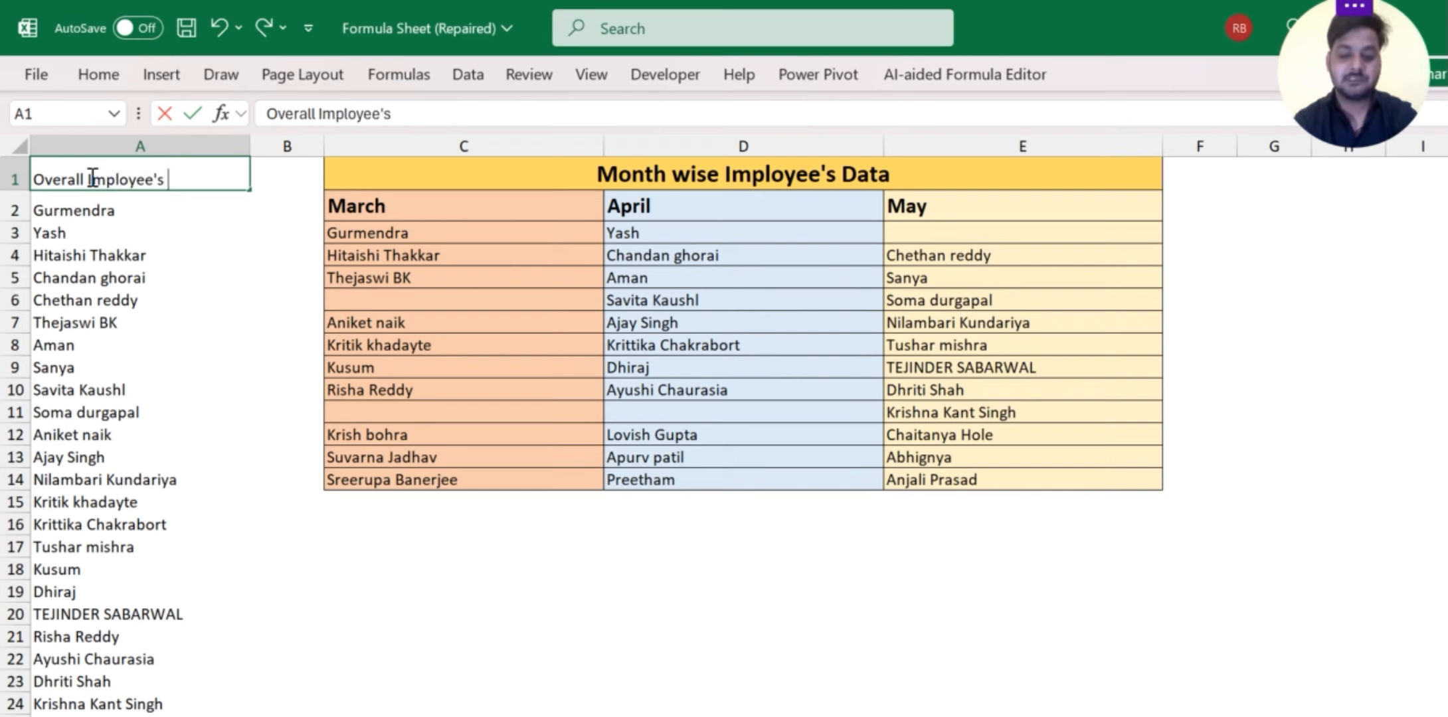
{"action": "type", "text": "Data"}
{"action": "key", "text": "Return"}
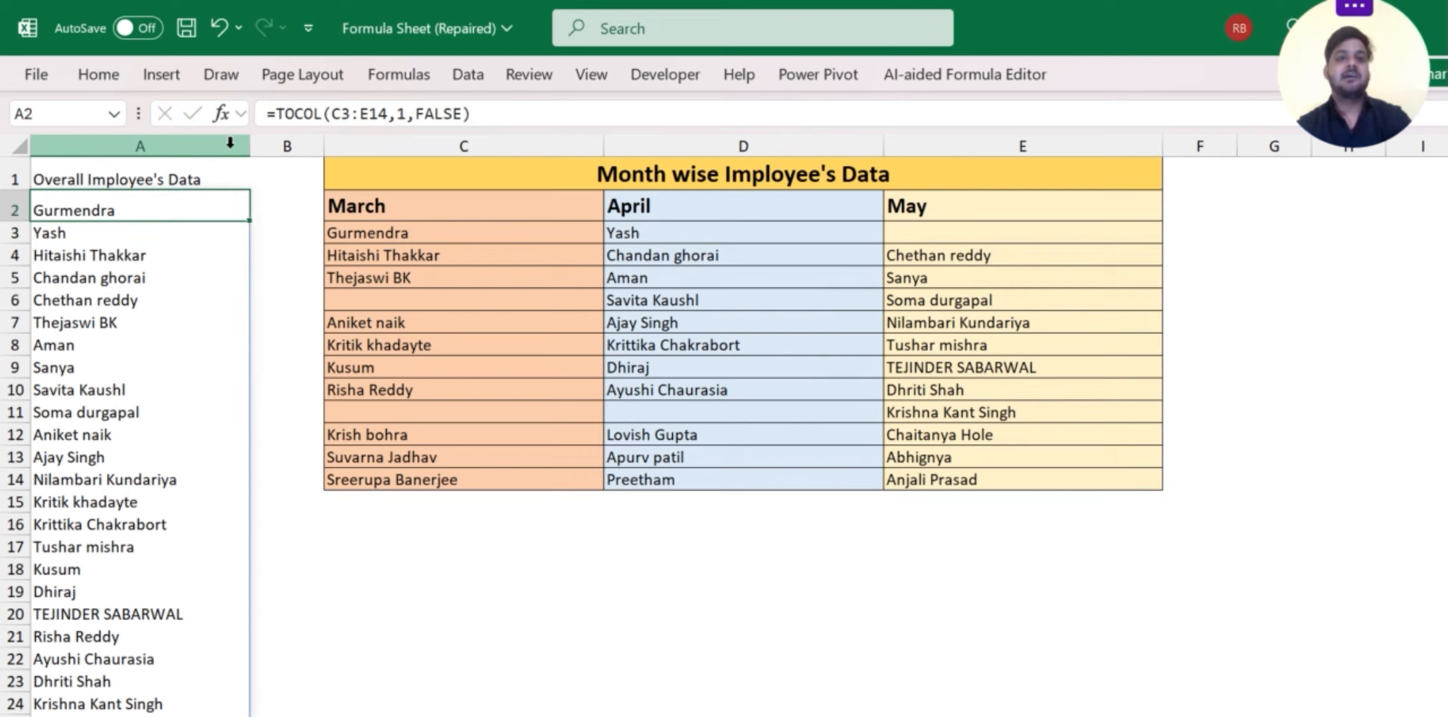
{"action": "left_click_drag", "start_coordinate": [251, 144], "coordinate": [263, 144]}
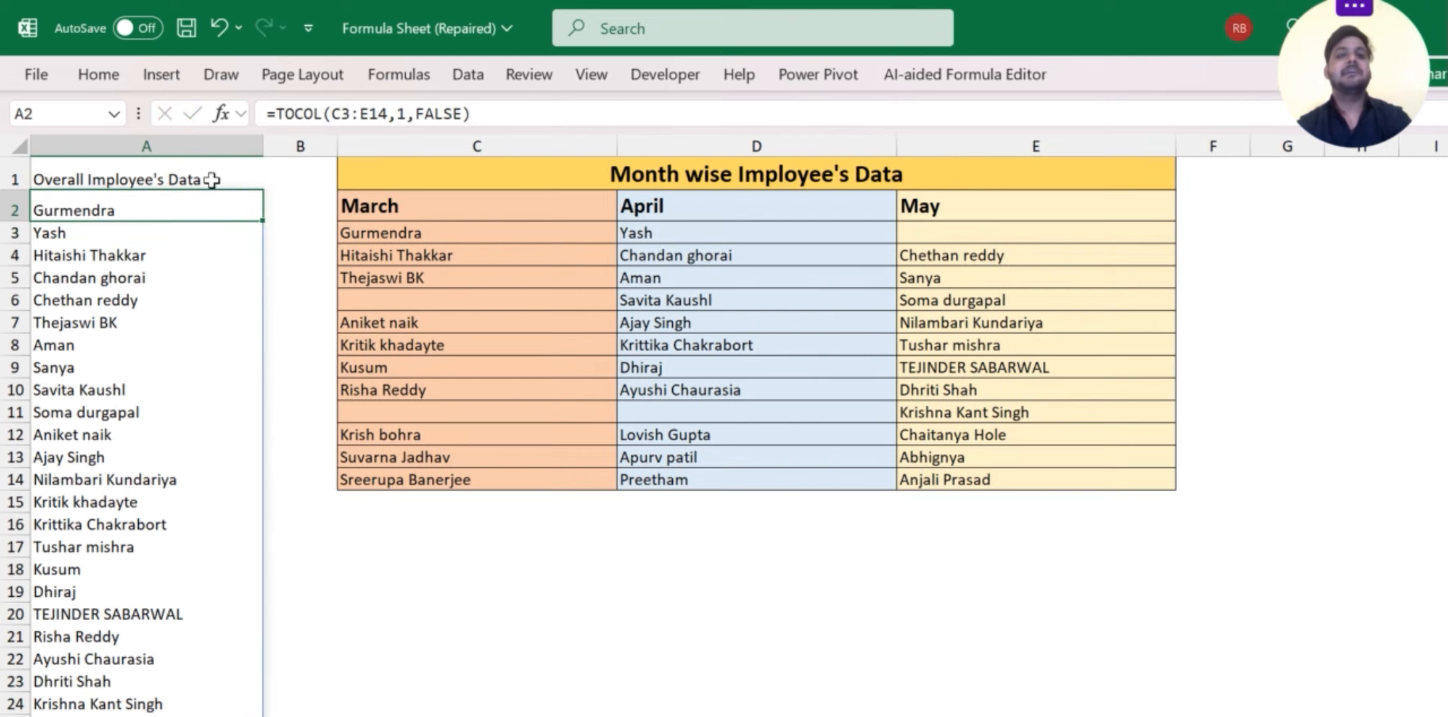
Step: Fill the heading cell A1 with a light orange theme colour
{"action": "left_click", "coordinate": [205, 181]}
{"action": "key", "text": "alt"}
{"action": "key", "text": "h"}
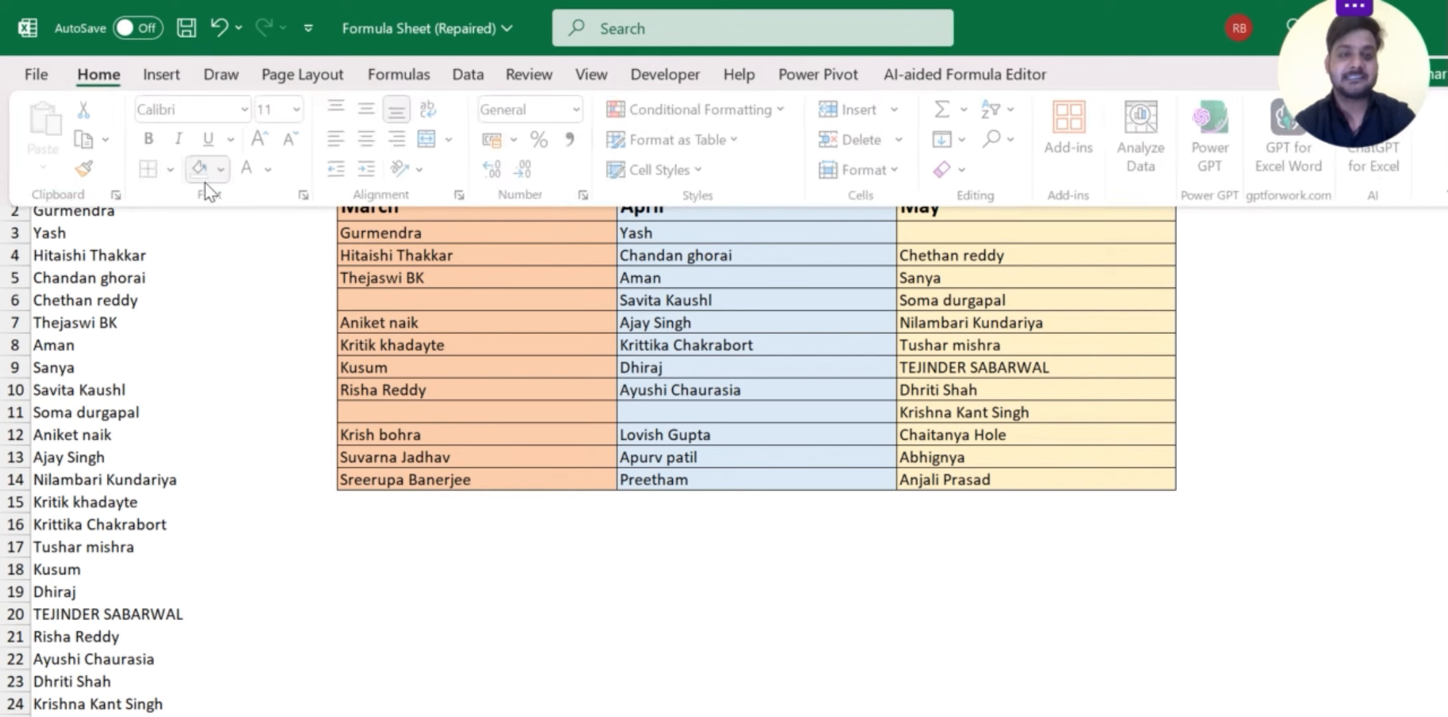
{"action": "key", "text": "h"}
{"action": "key", "text": "Right"}
{"action": "key", "text": "Right"}
{"action": "key", "text": "Right"}
{"action": "key", "text": "Right"}
{"action": "key", "text": "Right"}
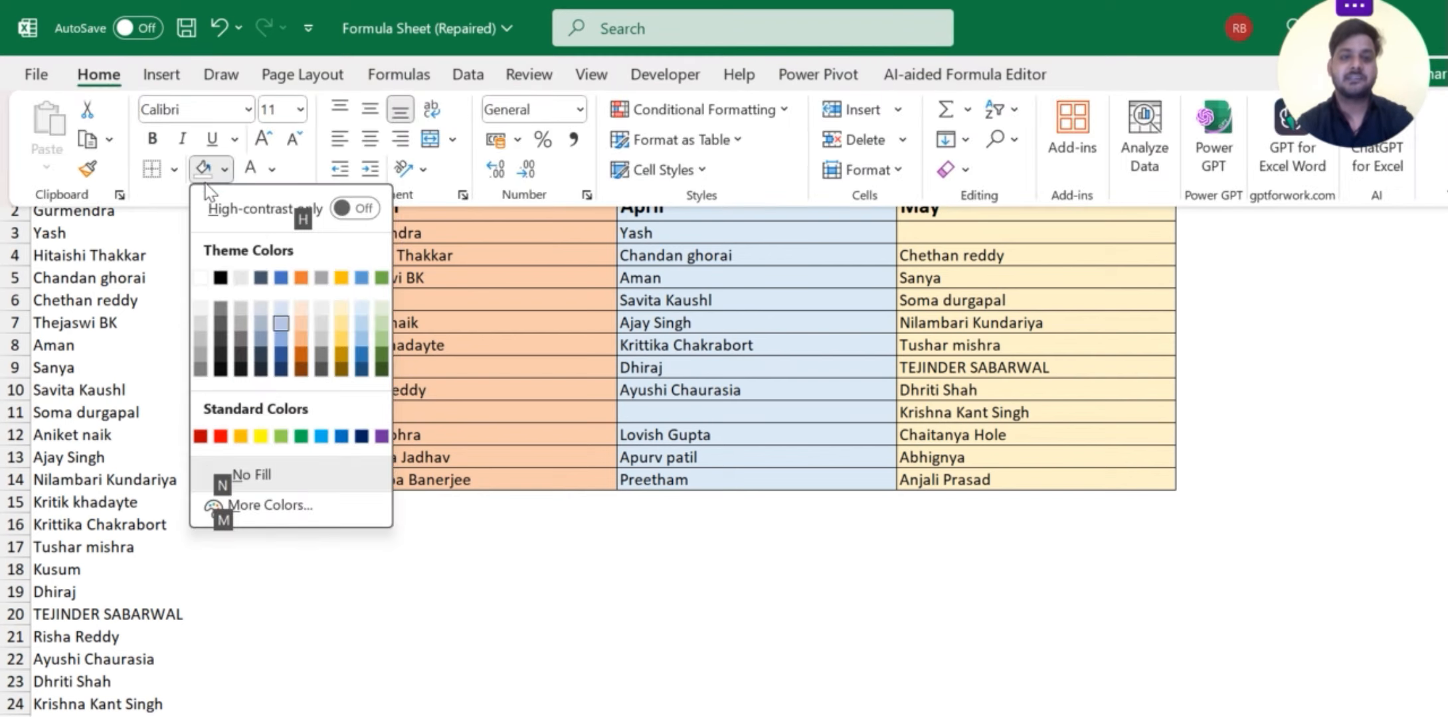
{"action": "key", "text": "Down"}
{"action": "key", "text": "Return"}
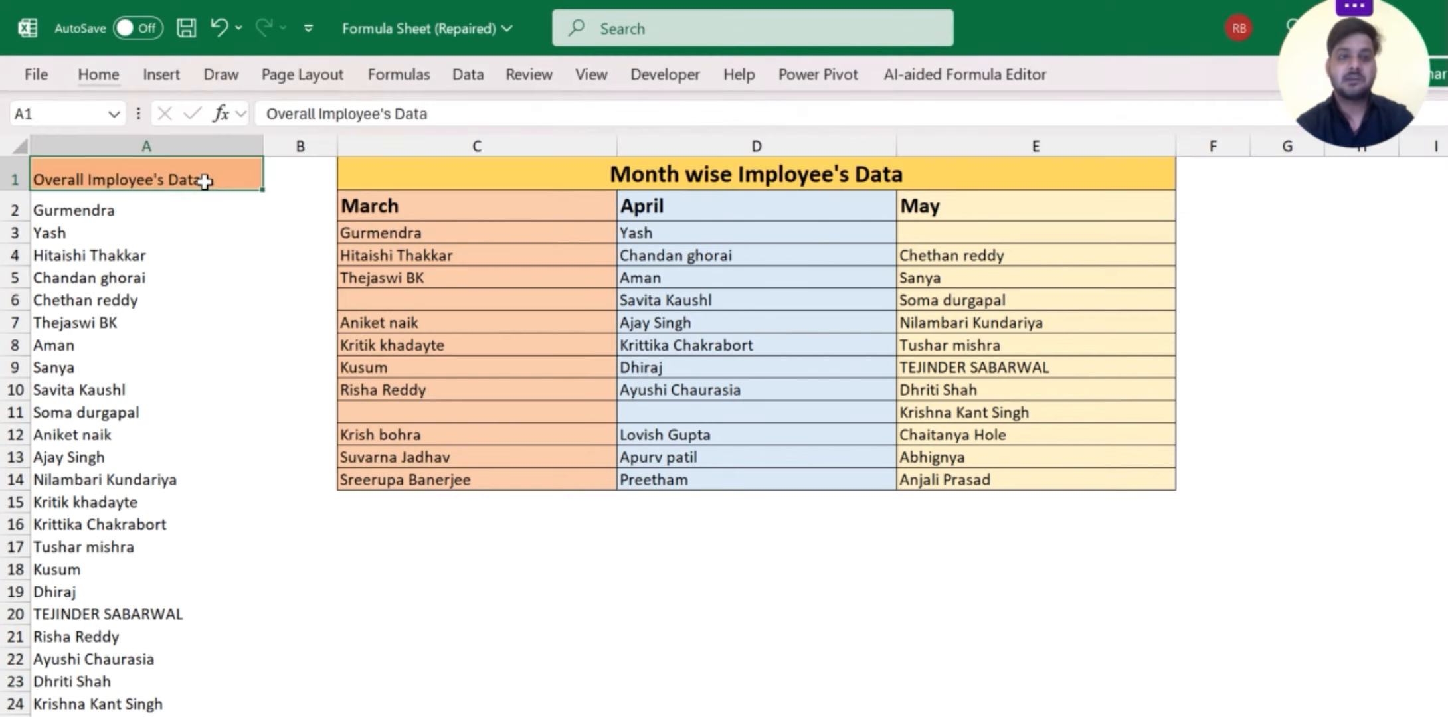
Step: Make the A1 heading bold and align it to the centre both horizontally and vertically
{"action": "key", "text": "ctrl+b"}
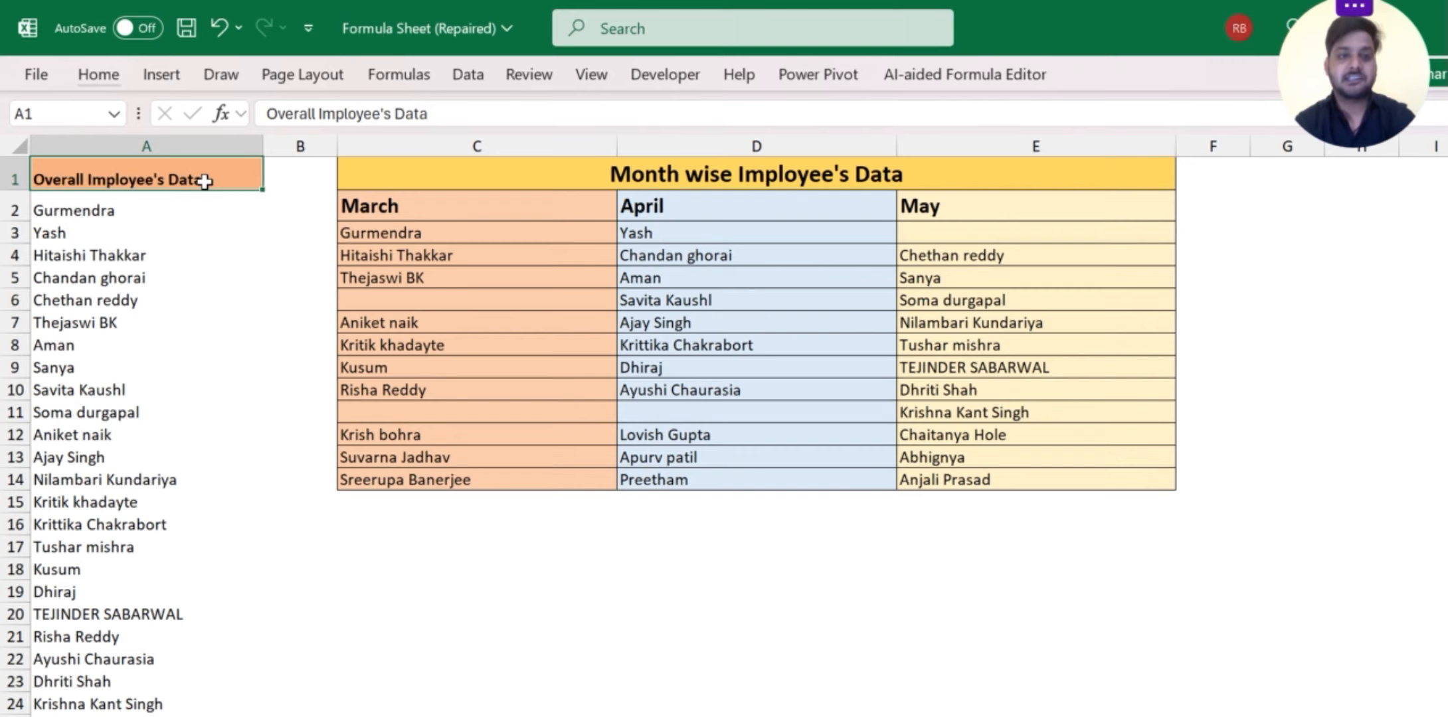
{"action": "key", "text": "alt+h"}
{"action": "key", "text": "a"}
{"action": "key", "text": "c"}
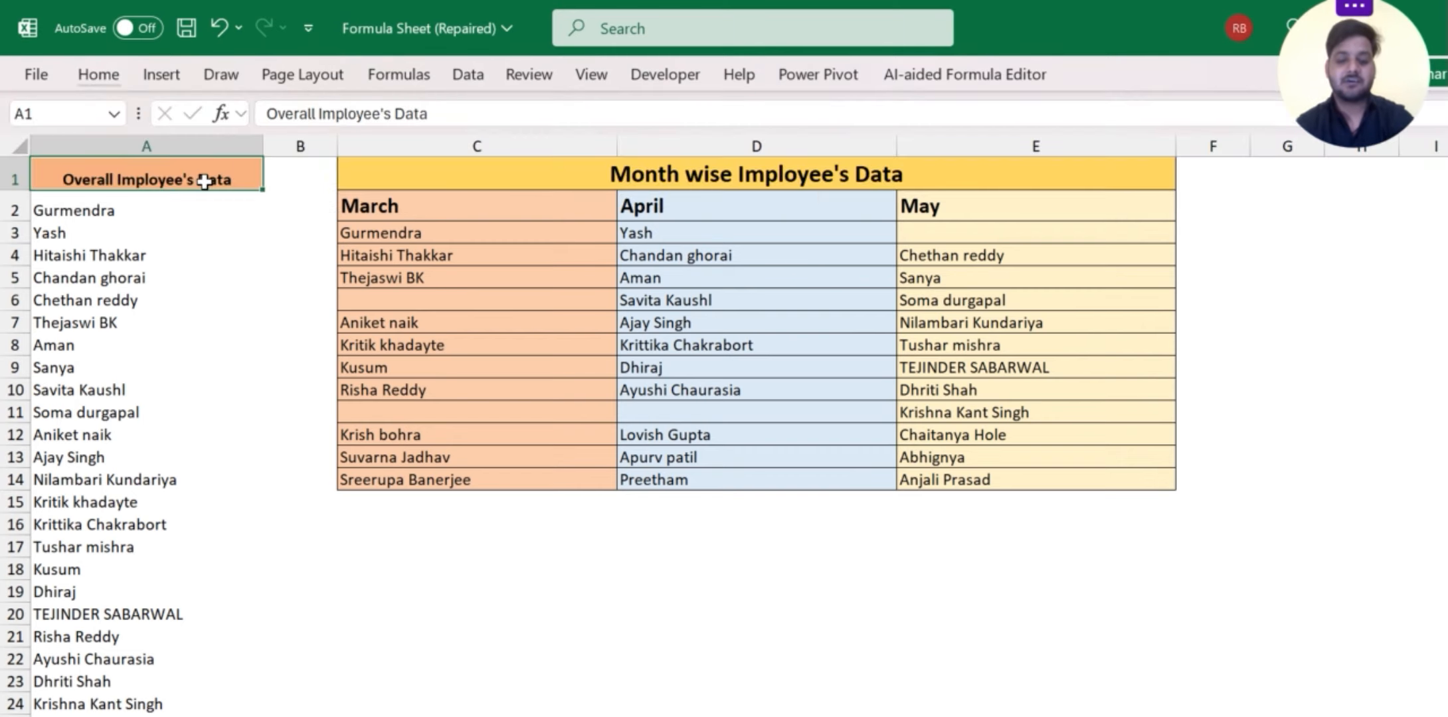
{"action": "key", "text": "alt+h"}
{"action": "key", "text": "a"}
{"action": "key", "text": "m"}
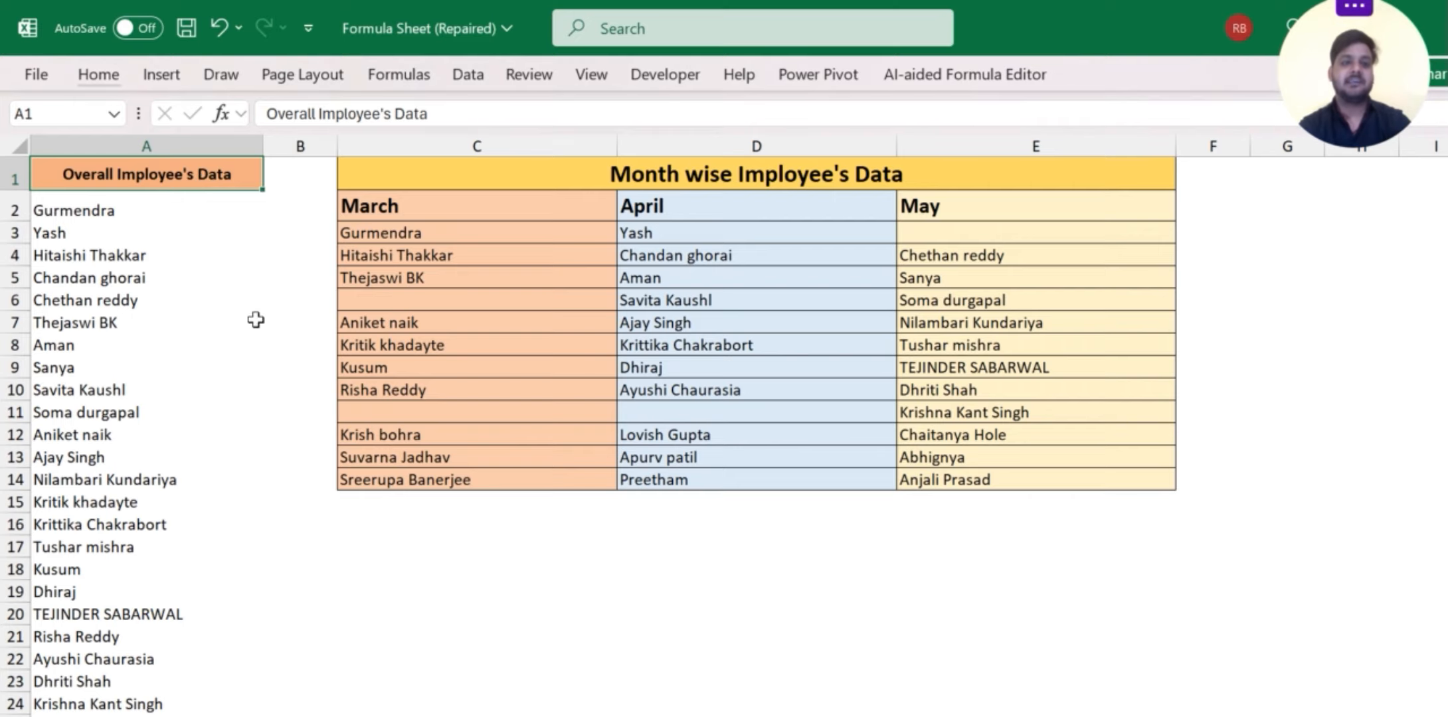
Step: Apply all borders to the heading and the whole stacked list in column A
{"action": "scroll", "coordinate": [256, 321], "scroll_direction": "up", "scroll_amount": 1}
{"action": "key", "text": "ctrl+shift+Down"}
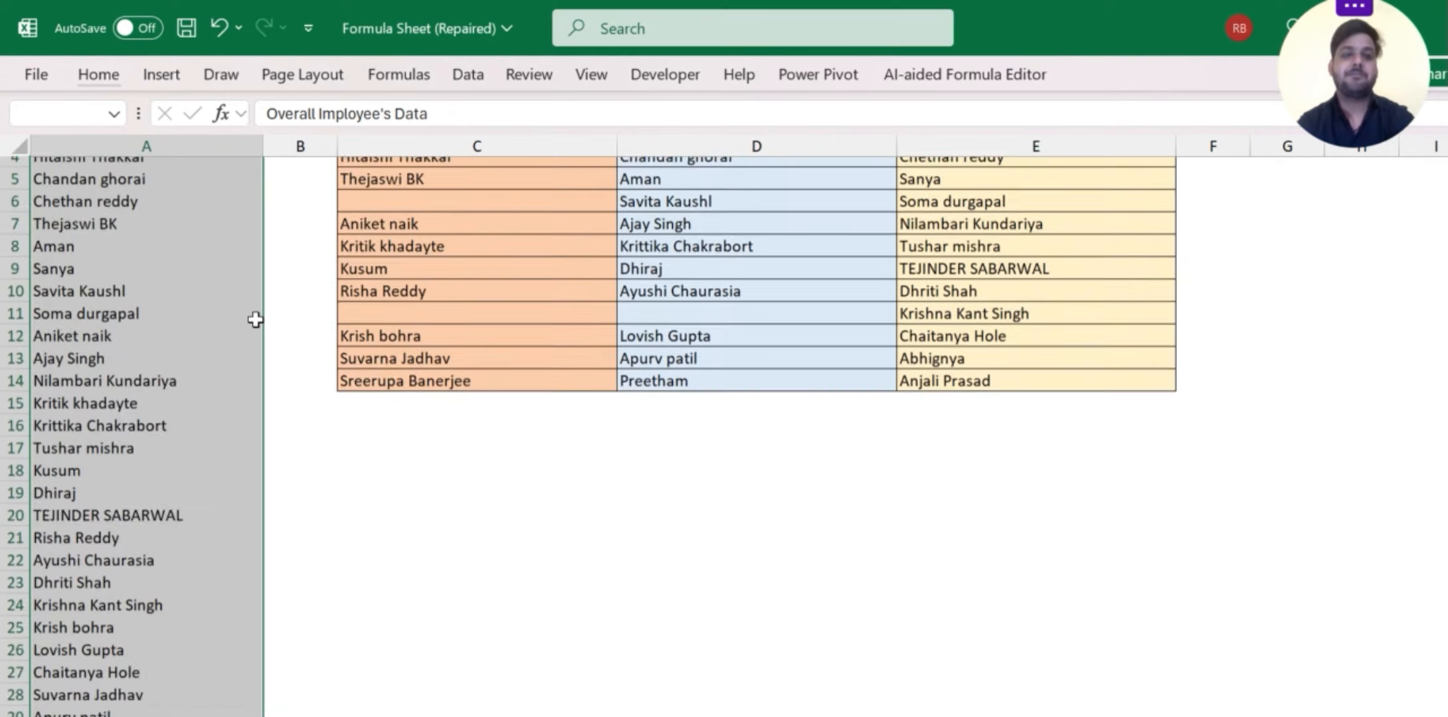
{"action": "key", "text": "alt+h"}
{"action": "key", "text": "b"}
{"action": "key", "text": "a"}
{"action": "scroll", "coordinate": [256, 320], "scroll_direction": "up", "scroll_amount": 3}
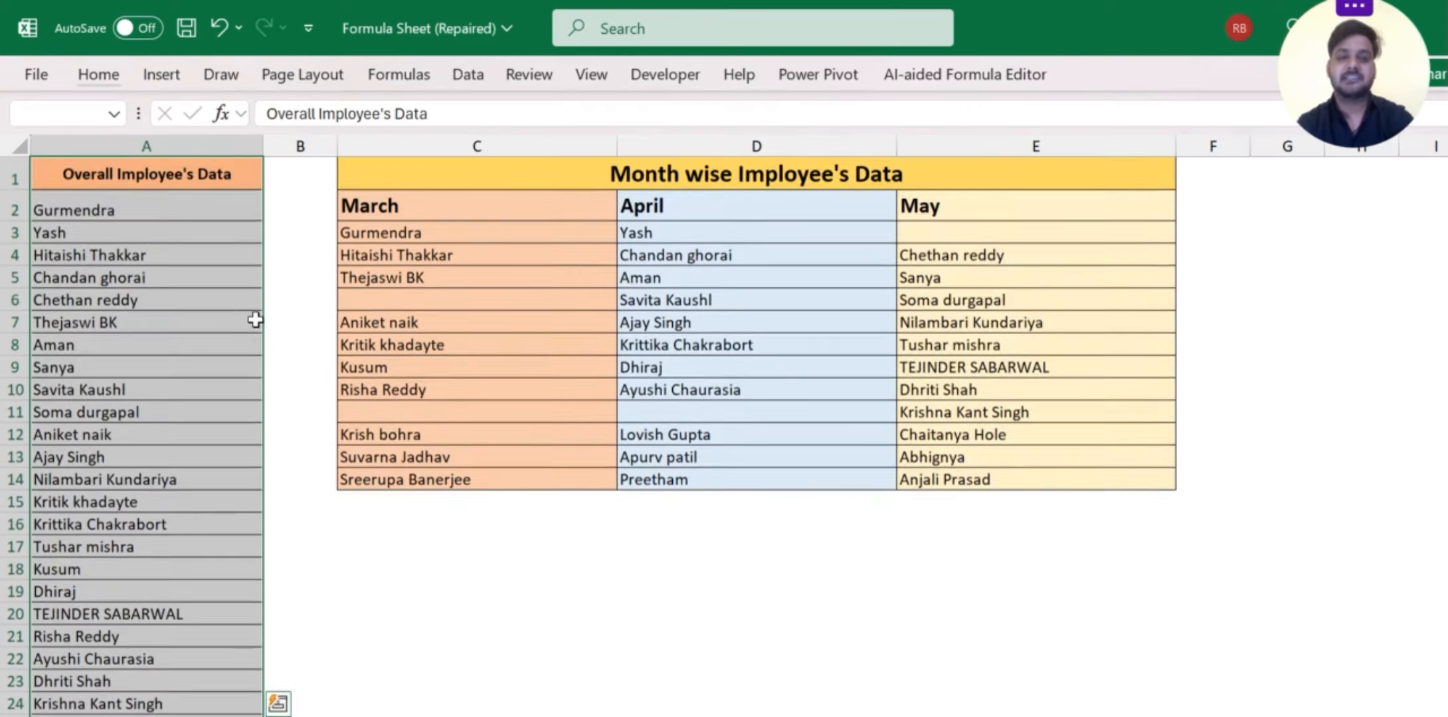
{"action": "scroll", "coordinate": [93, 458], "scroll_direction": "up", "scroll_amount": 1}
{"action": "left_click", "coordinate": [93, 458]}
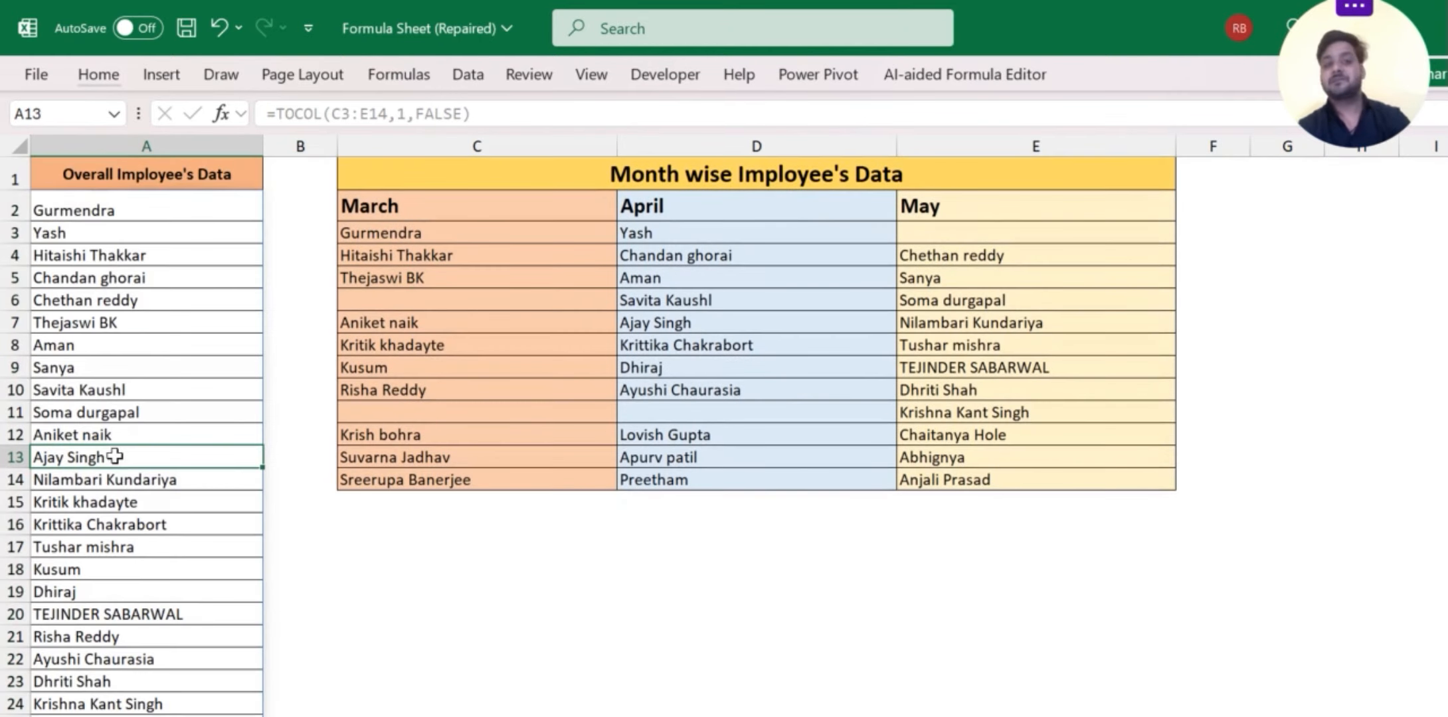
Step: Change the formula in A2 to =TOCOL(C3:E14,3,FALSE) so it ignores both blanks and errors
{"action": "left_click", "coordinate": [183, 217]}
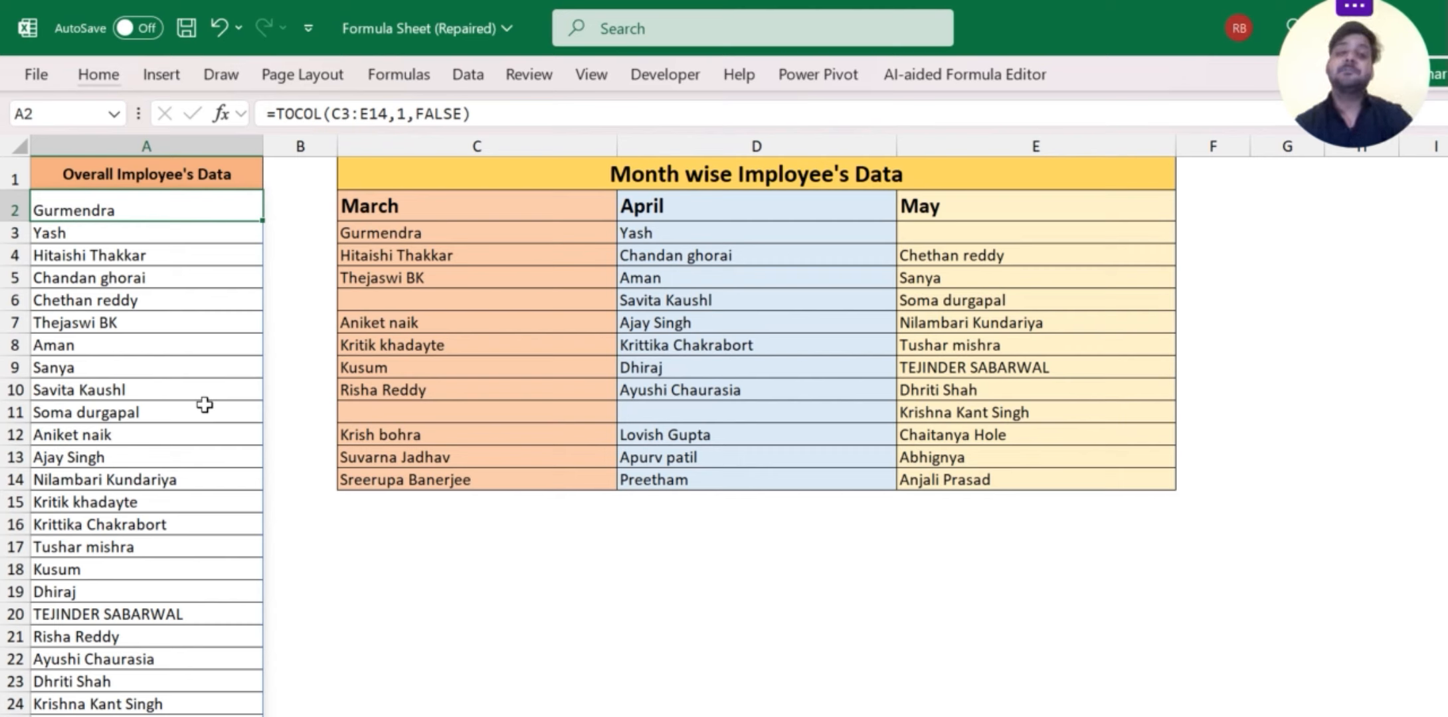
{"action": "left_click", "coordinate": [471, 114]}
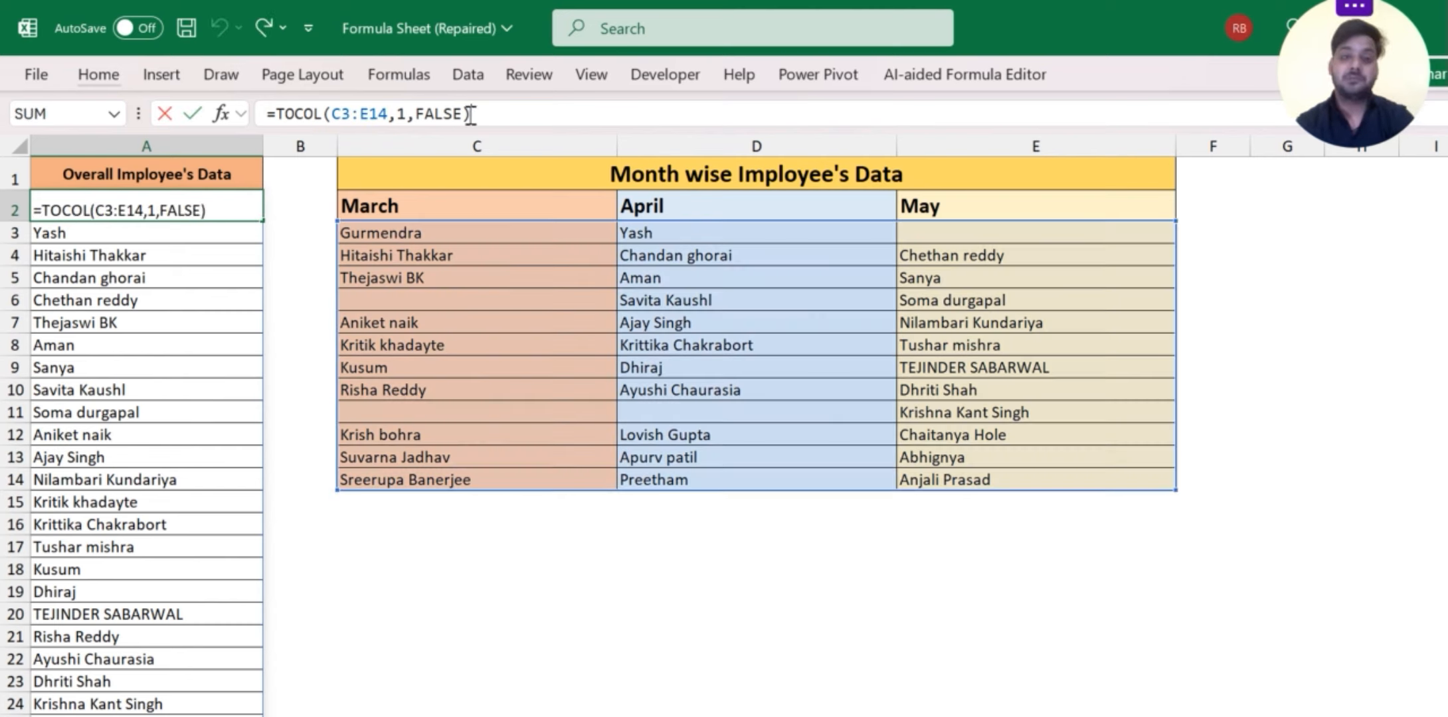
{"action": "key", "text": "BackSpace"}
{"action": "key", "text": "BackSpace"}
{"action": "key", "text": "BackSpace"}
{"action": "key", "text": "BackSpace"}
{"action": "key", "text": "BackSpace"}
{"action": "key", "text": "BackSpace"}
{"action": "key", "text": "BackSpace"}
{"action": "key", "text": "BackSpace"}
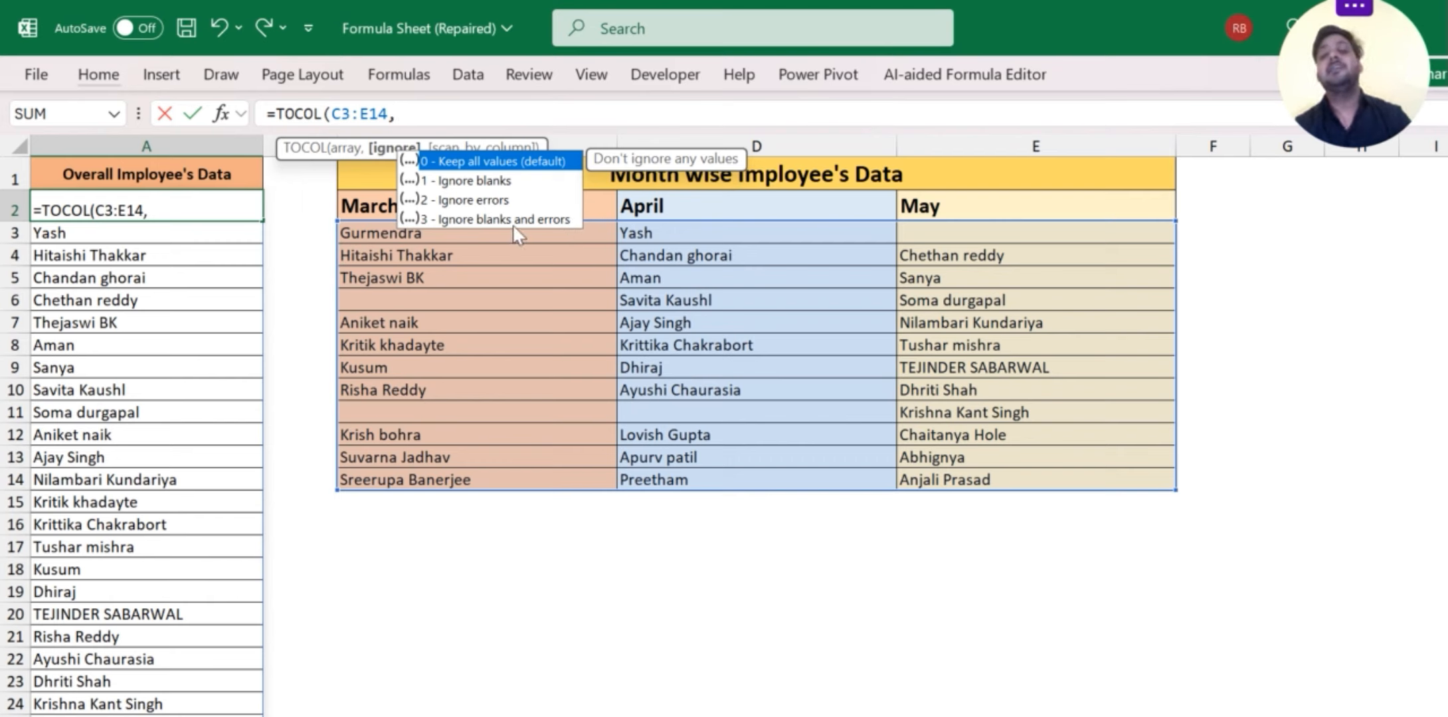
{"action": "type", "text": "3"}
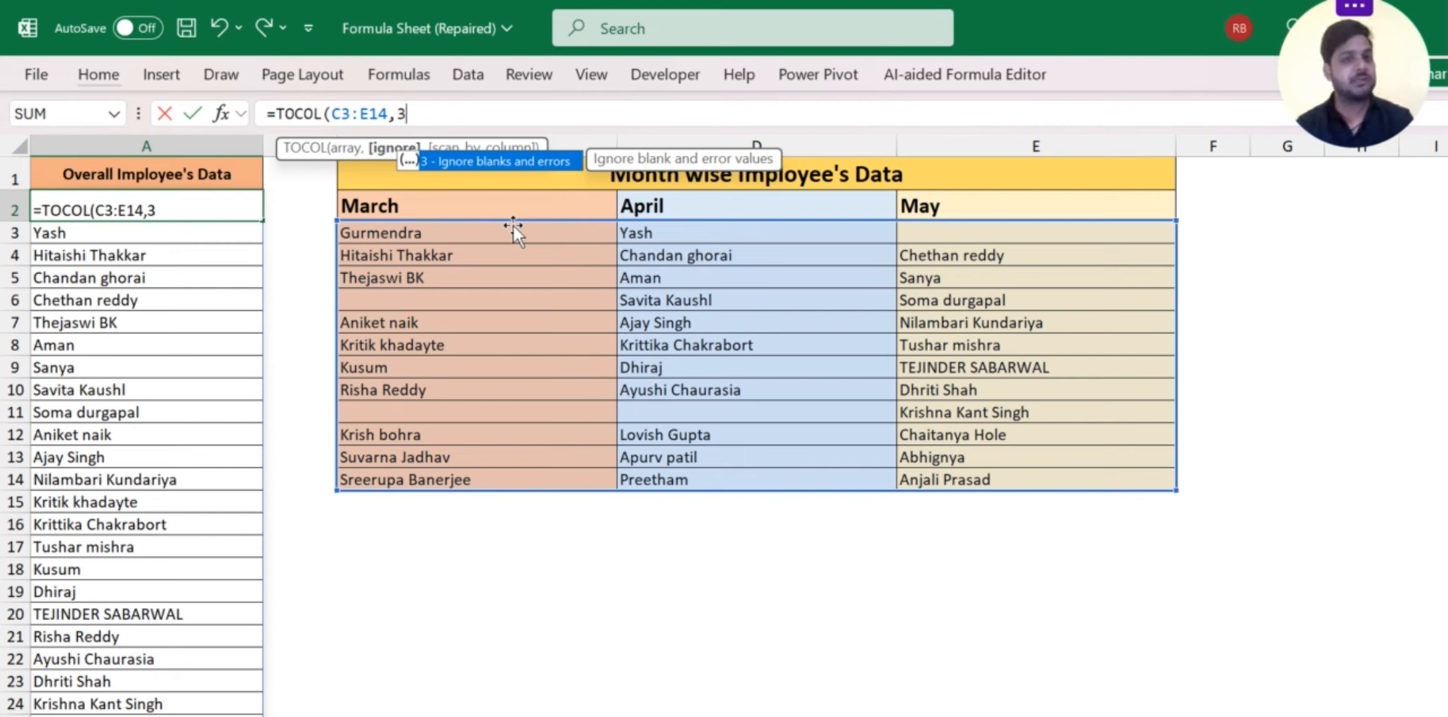
{"action": "type", "text": ",FALSE"}
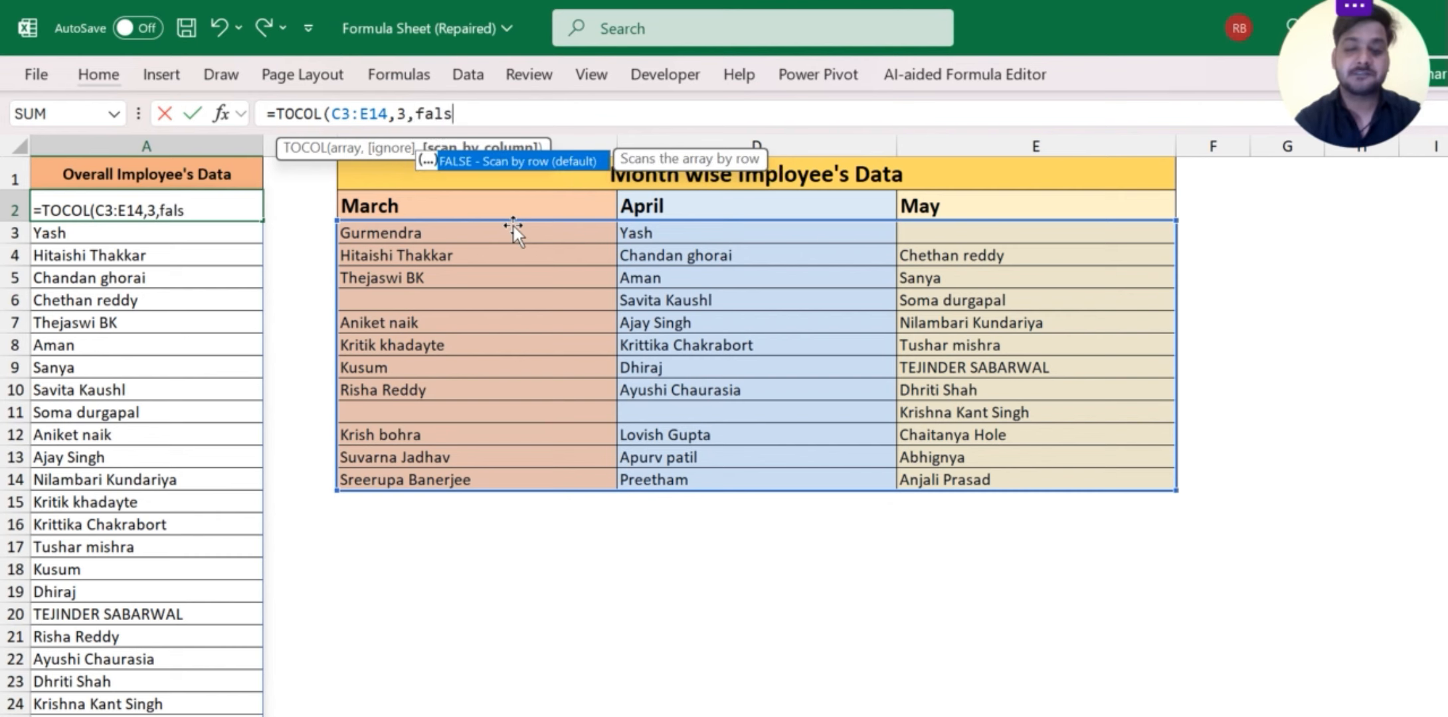
{"action": "key", "text": "Return"}
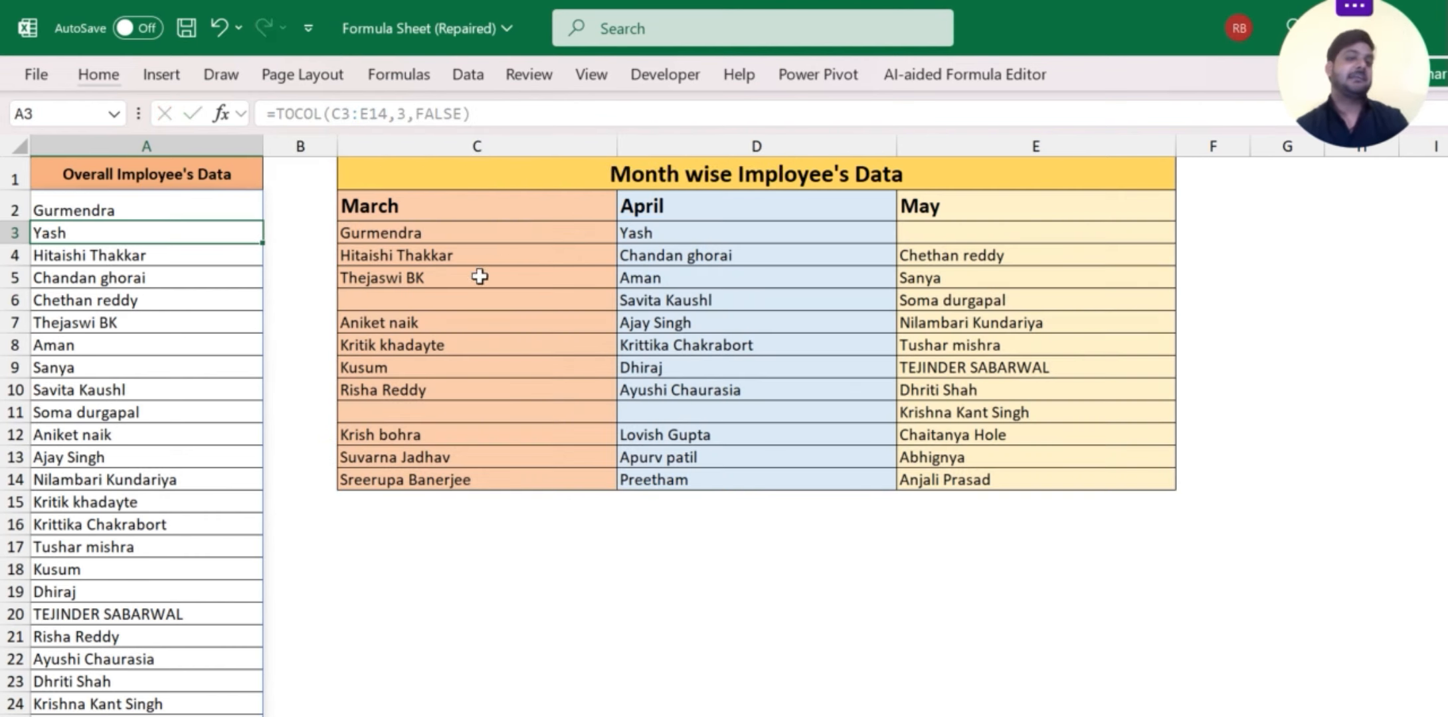
Step: Compare the March and April names and the blank March cell with the start of the stacked list in column A
{"action": "left_click", "coordinate": [421, 232]}
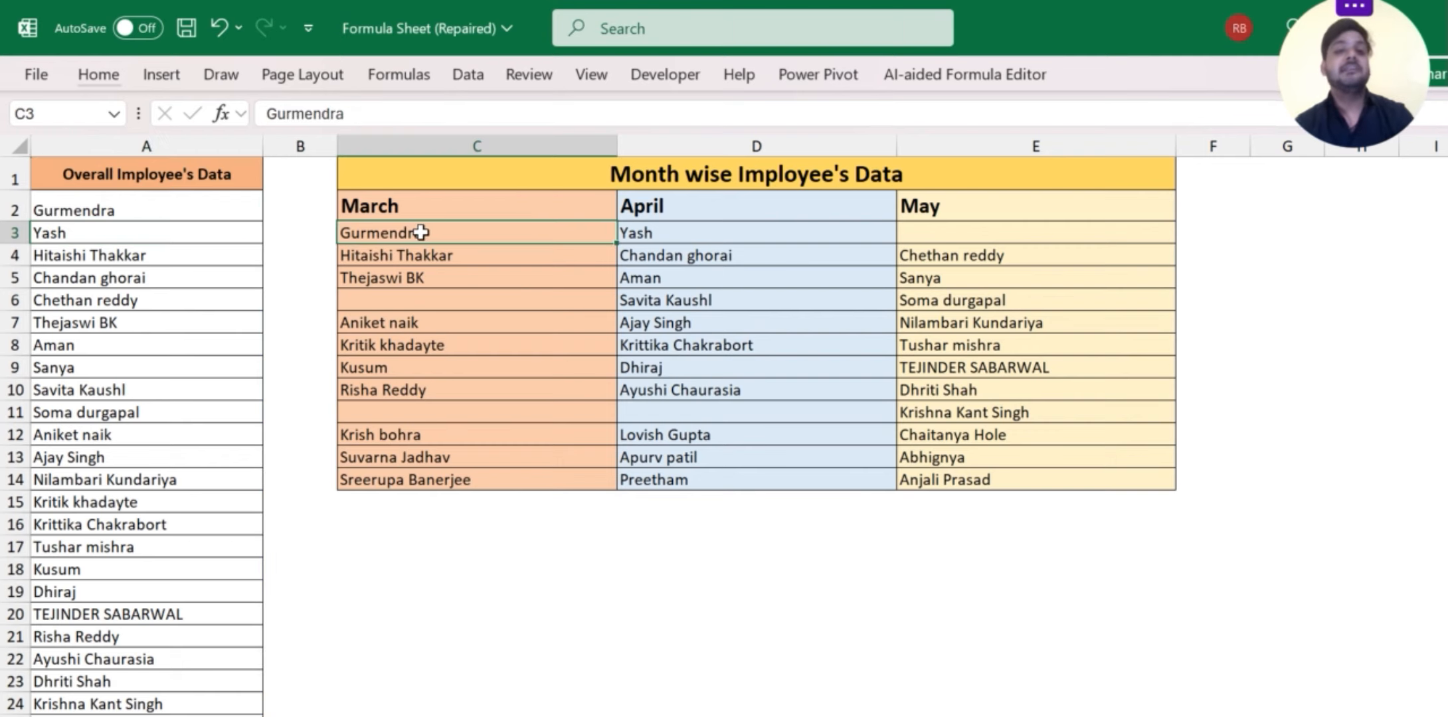
{"action": "left_click", "coordinate": [417, 274]}
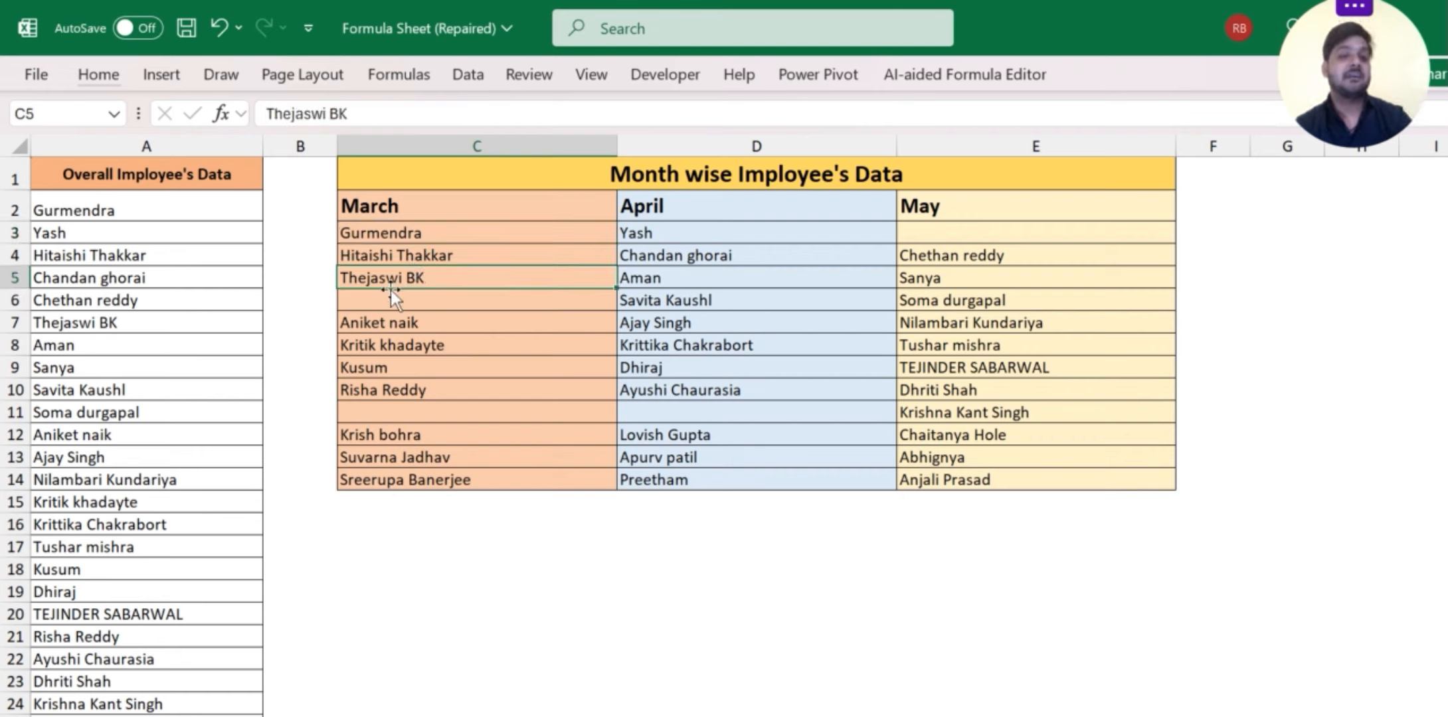
{"action": "left_click", "coordinate": [82, 210]}
{"action": "left_click_drag", "start_coordinate": [81, 210], "coordinate": [81, 253]}
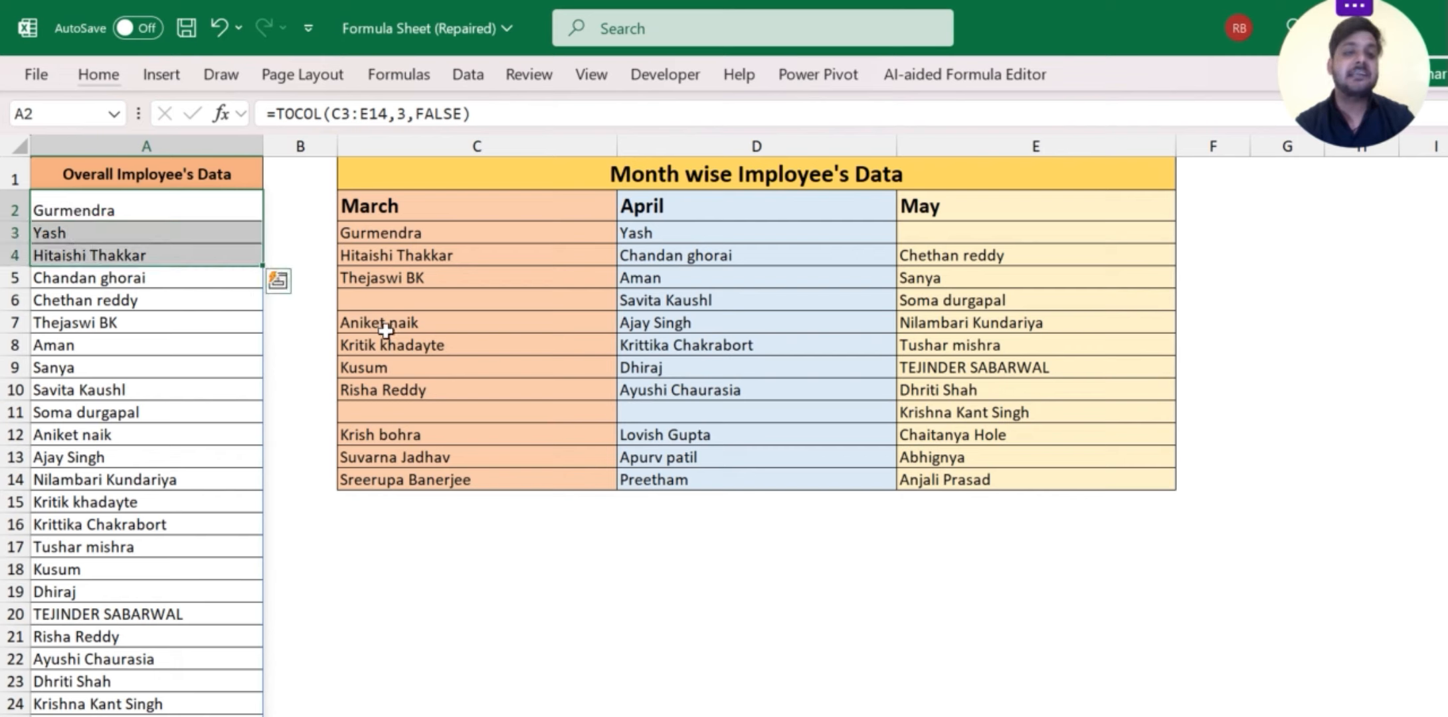
{"action": "left_click", "coordinate": [102, 285]}
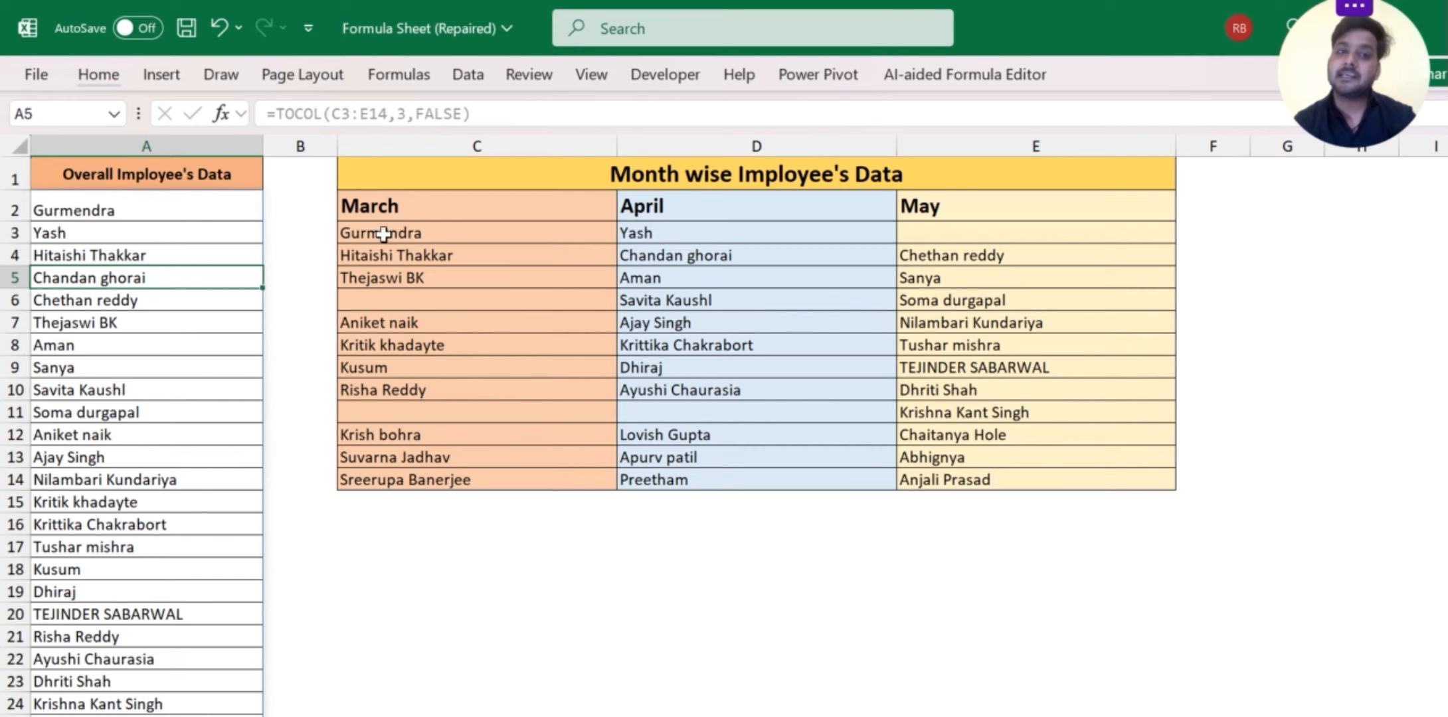
{"action": "left_click_drag", "start_coordinate": [384, 234], "coordinate": [380, 458]}
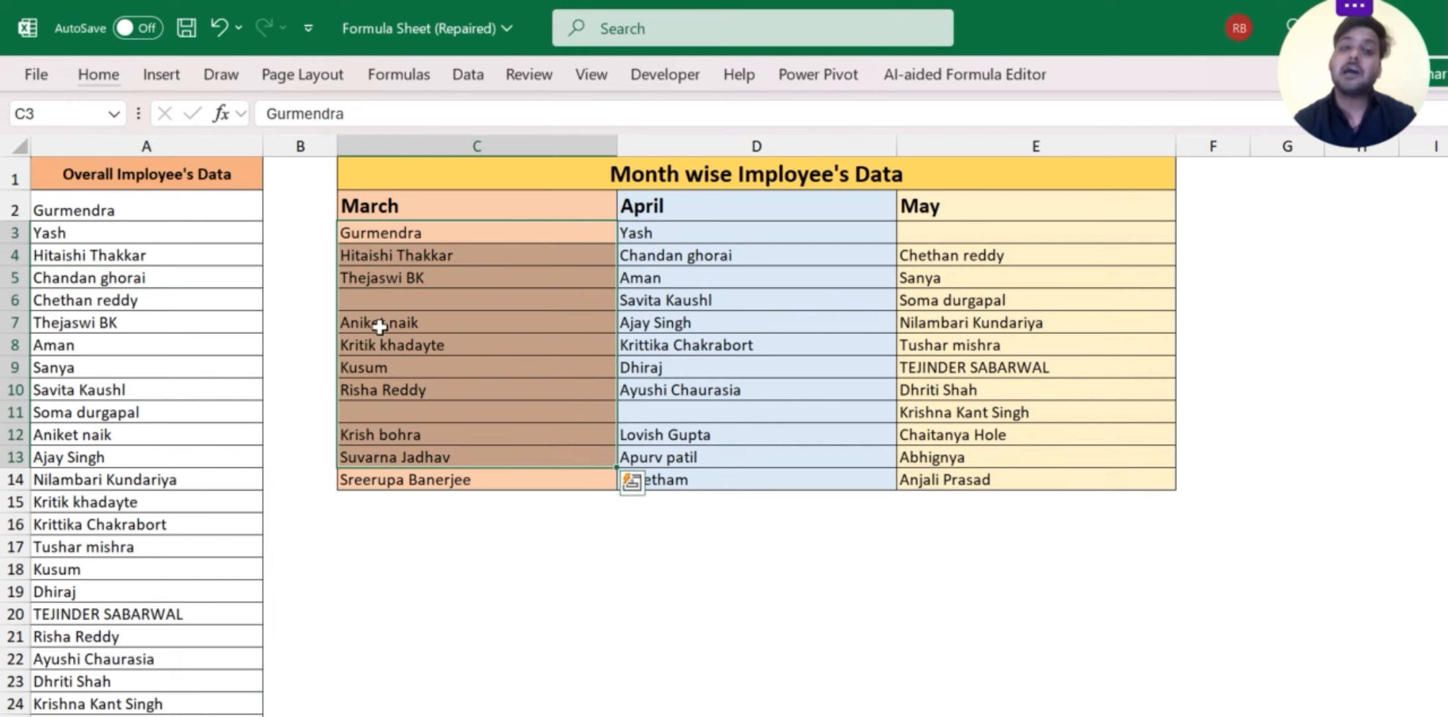
{"action": "left_click", "coordinate": [370, 303]}
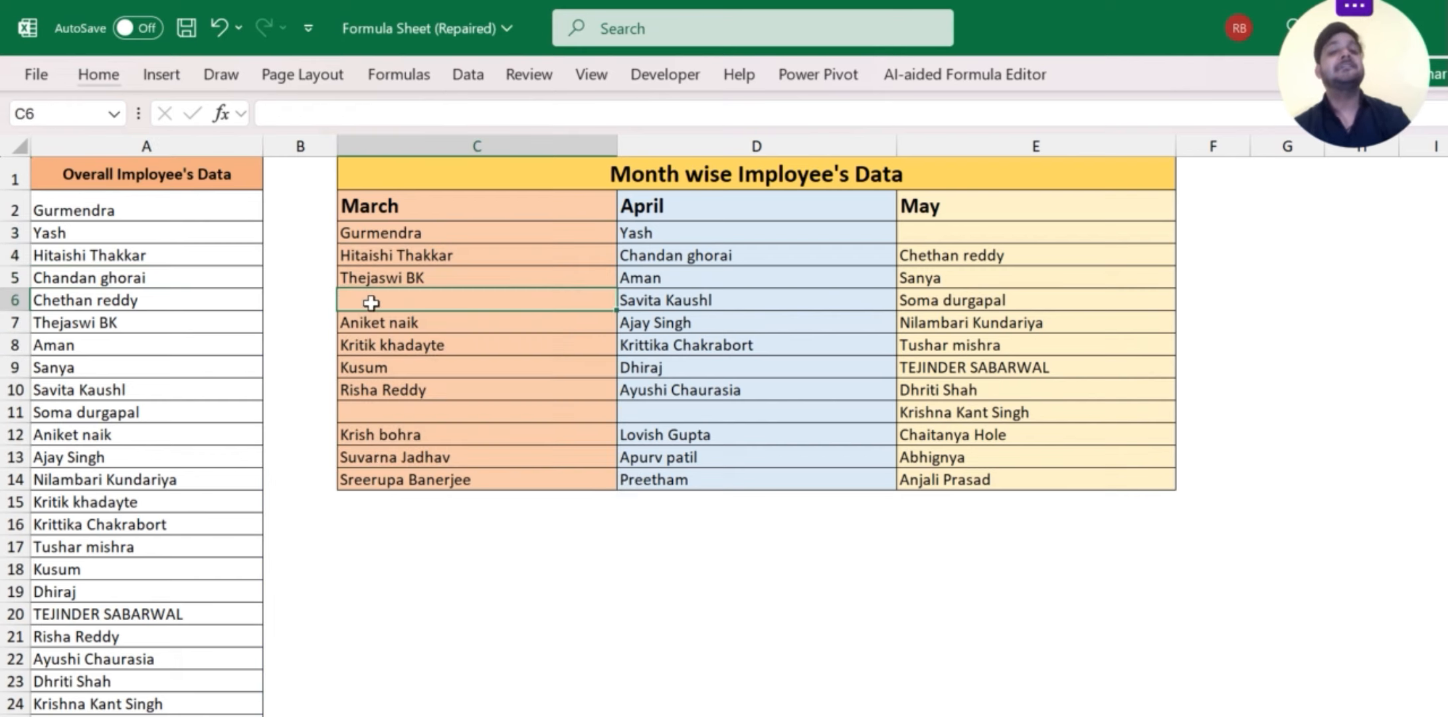
{"action": "left_click_drag", "start_coordinate": [396, 236], "coordinate": [687, 269]}
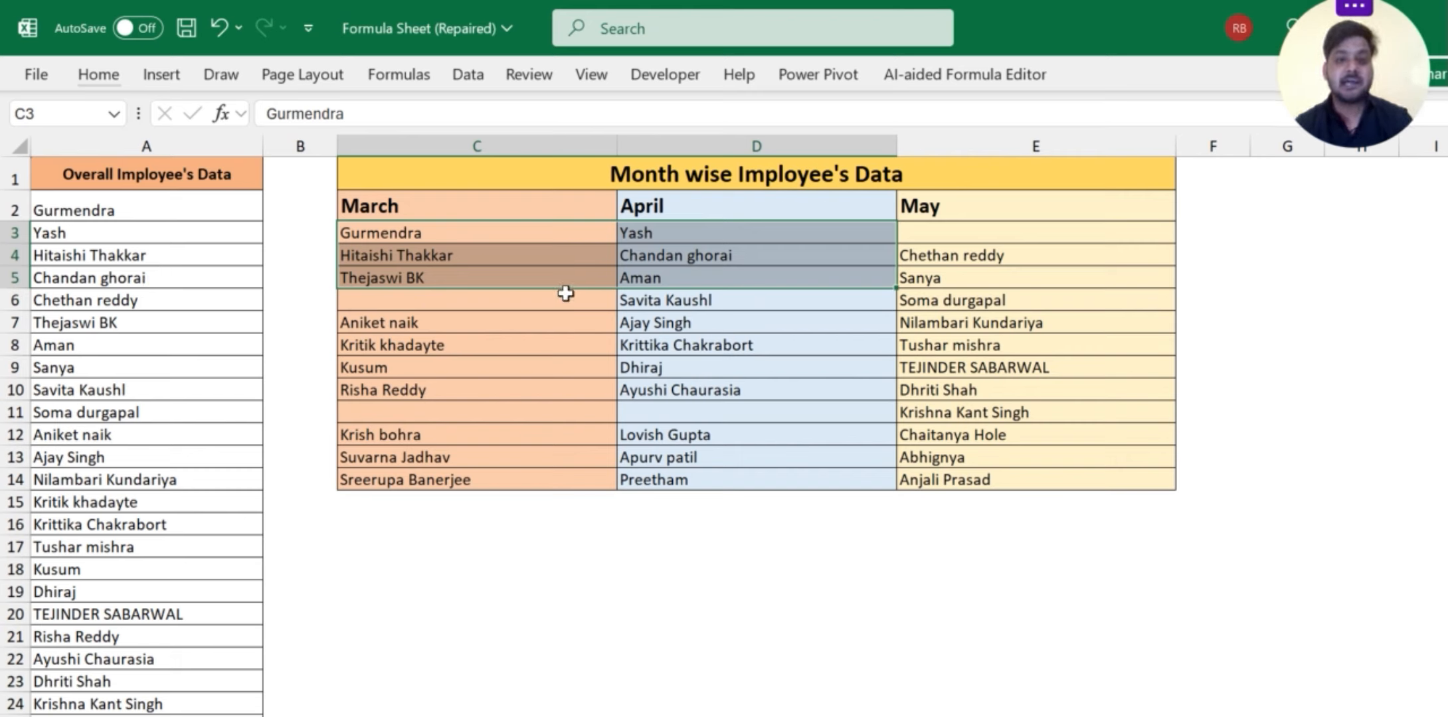
Step: Trace source rows 4 to 6 across March, April and May against the row-by-row order of the stacked list
{"action": "left_click", "coordinate": [463, 255]}
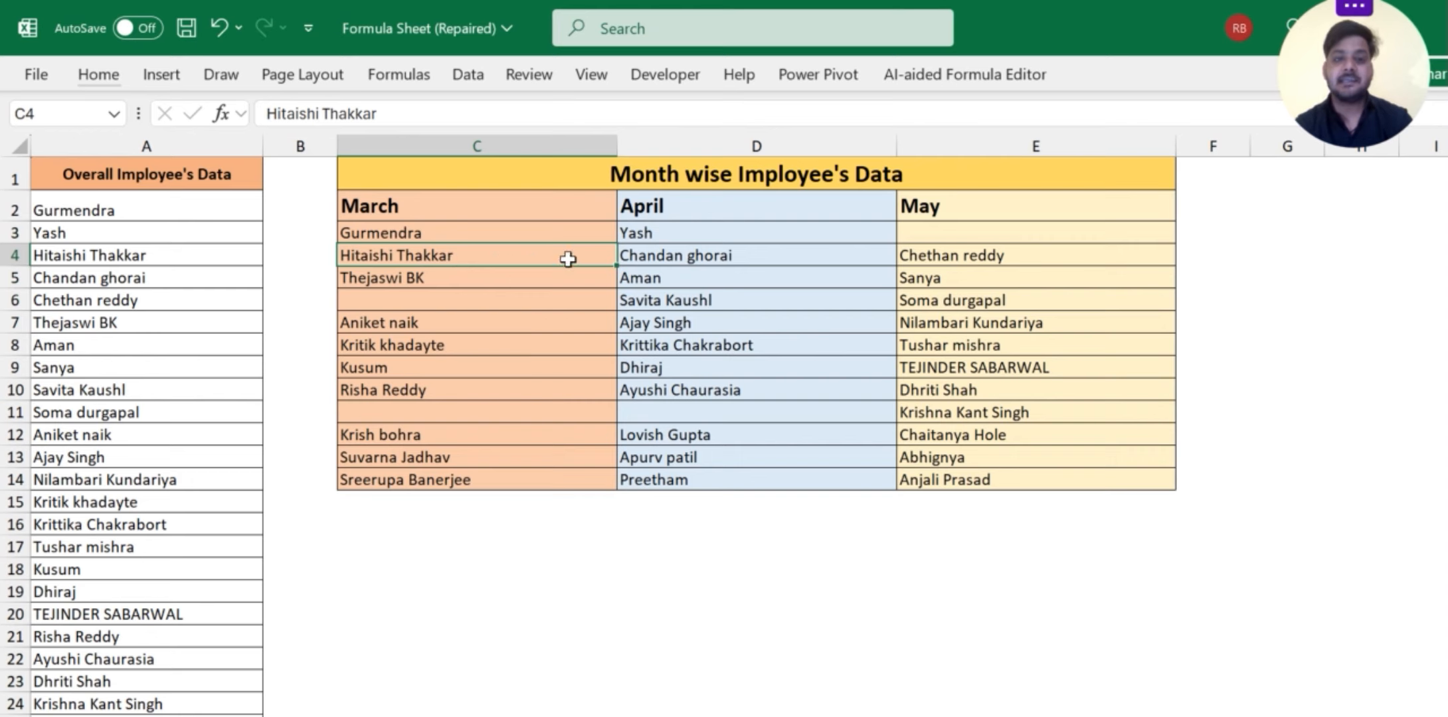
{"action": "left_click", "coordinate": [151, 278]}
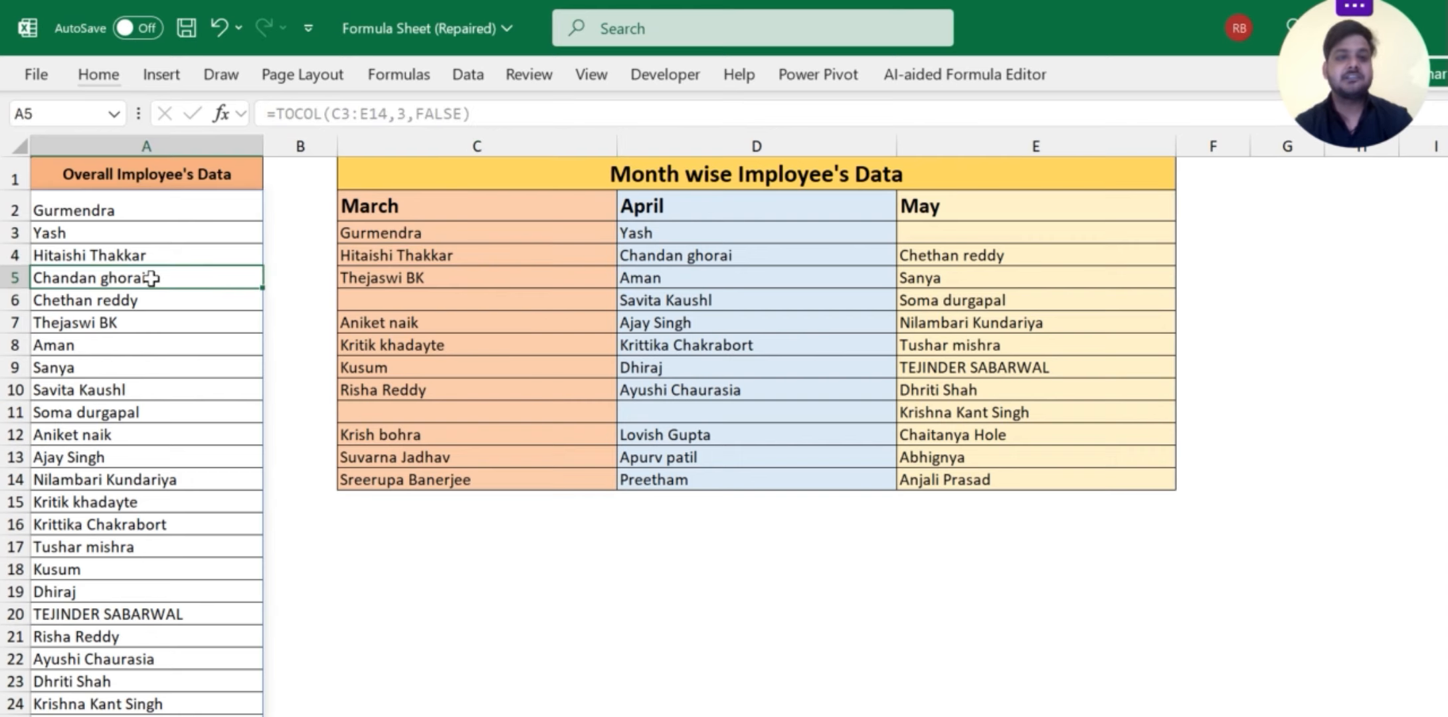
{"action": "left_click", "coordinate": [941, 258]}
{"action": "left_click", "coordinate": [502, 282]}
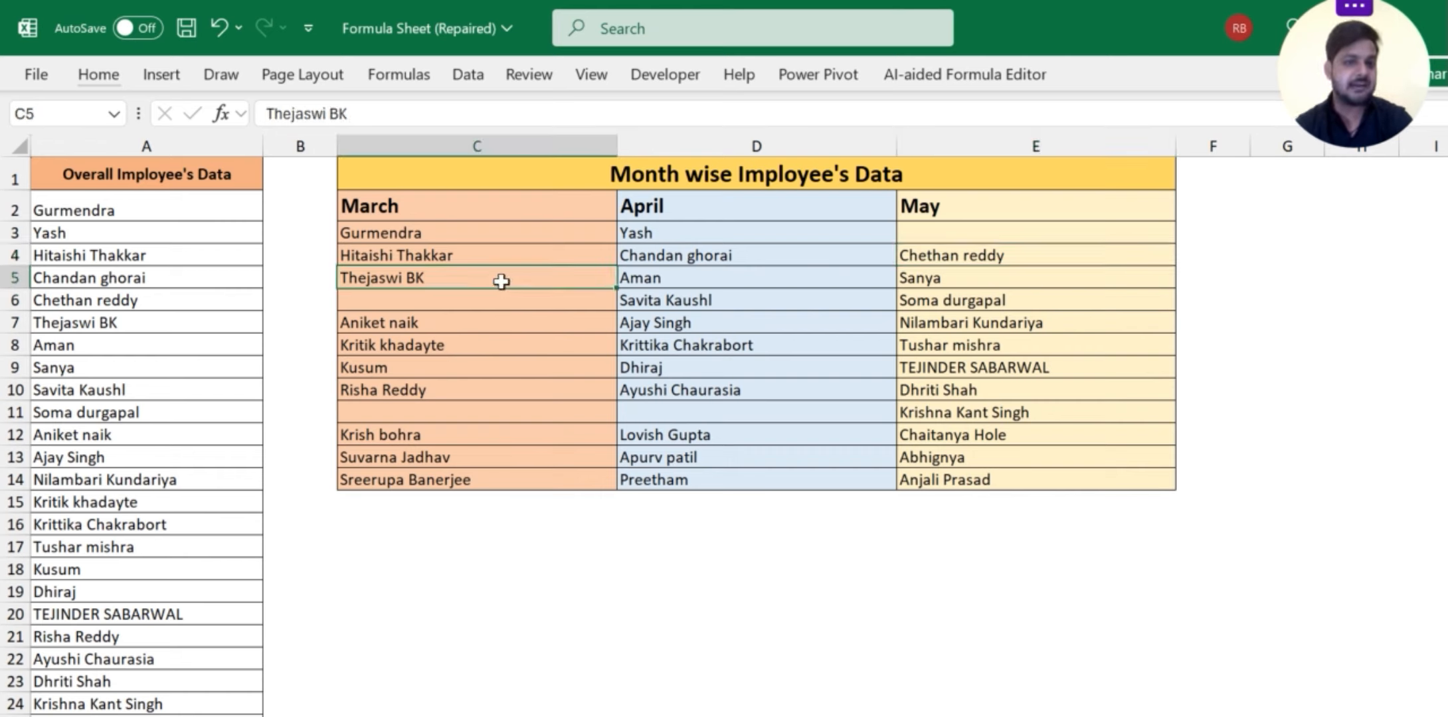
{"action": "key", "text": "Right"}
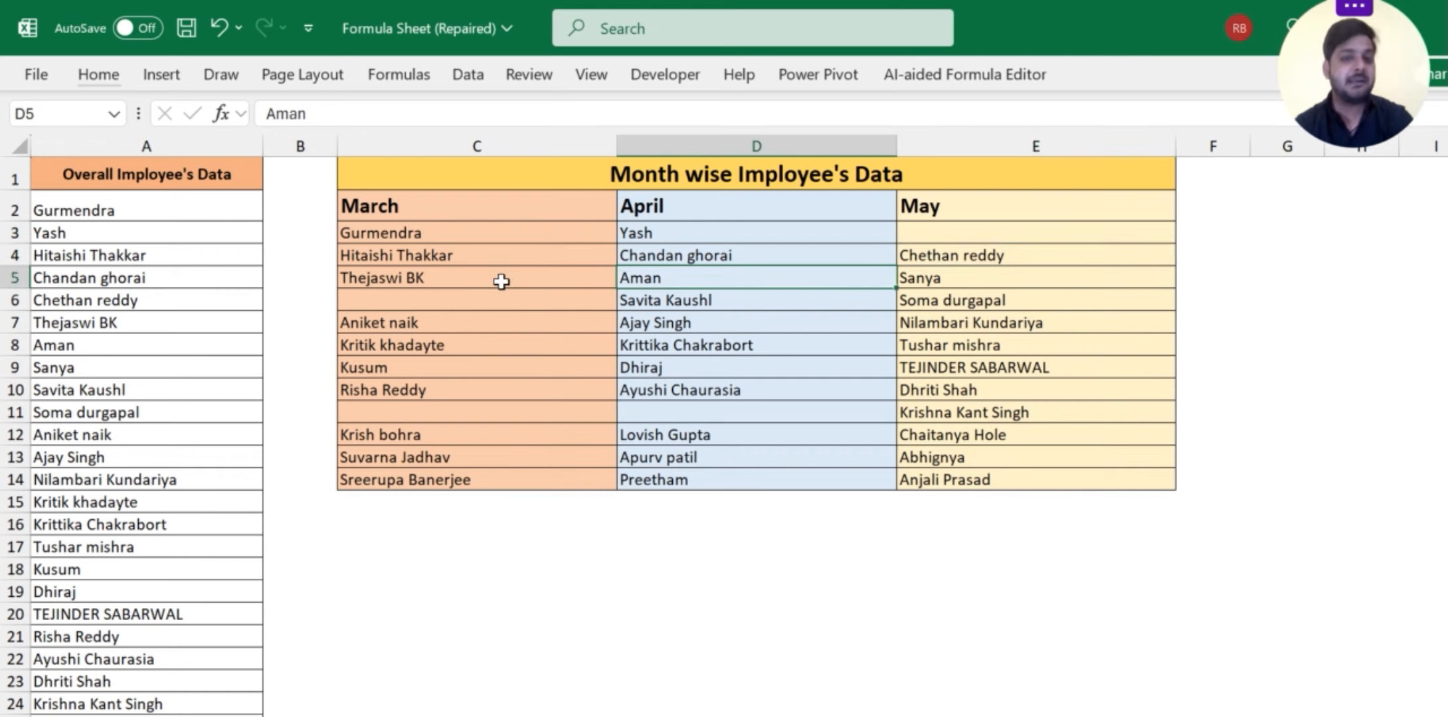
{"action": "left_click", "coordinate": [914, 273]}
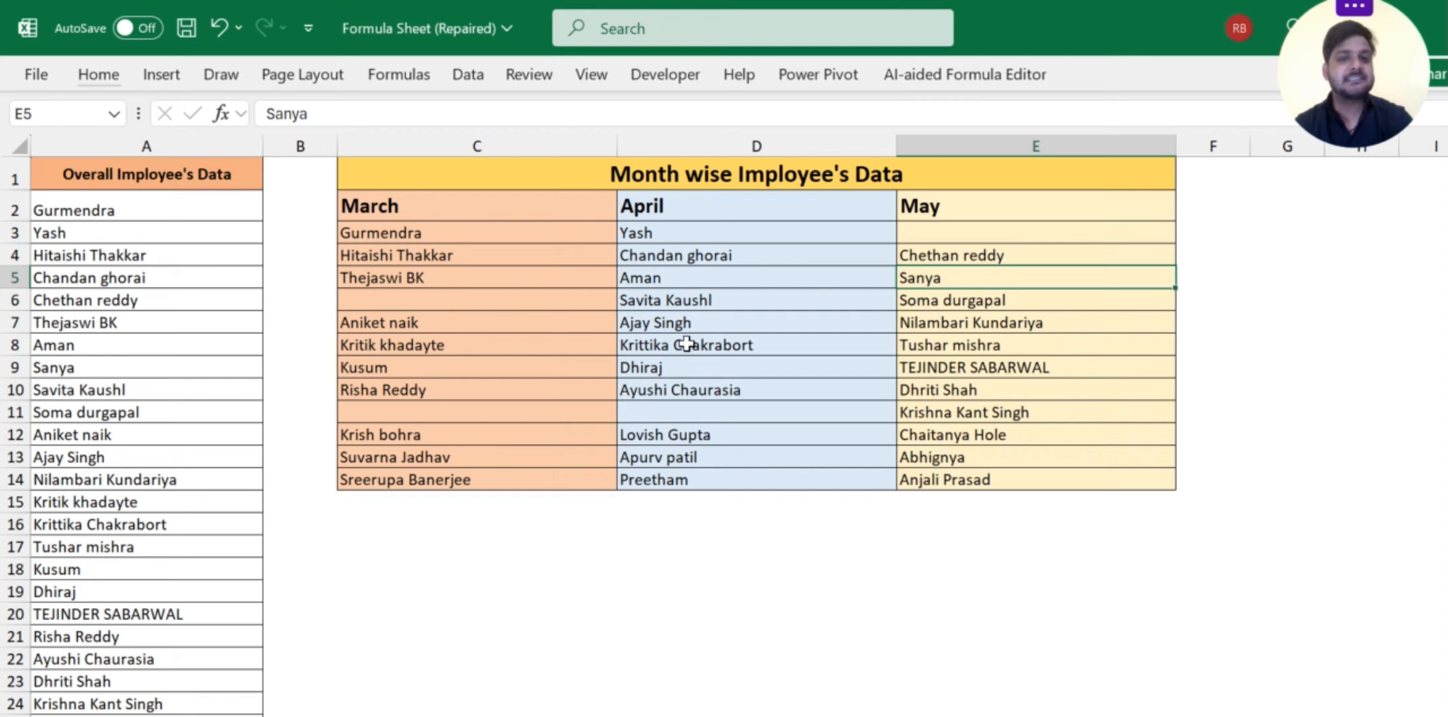
{"action": "left_click", "coordinate": [436, 298]}
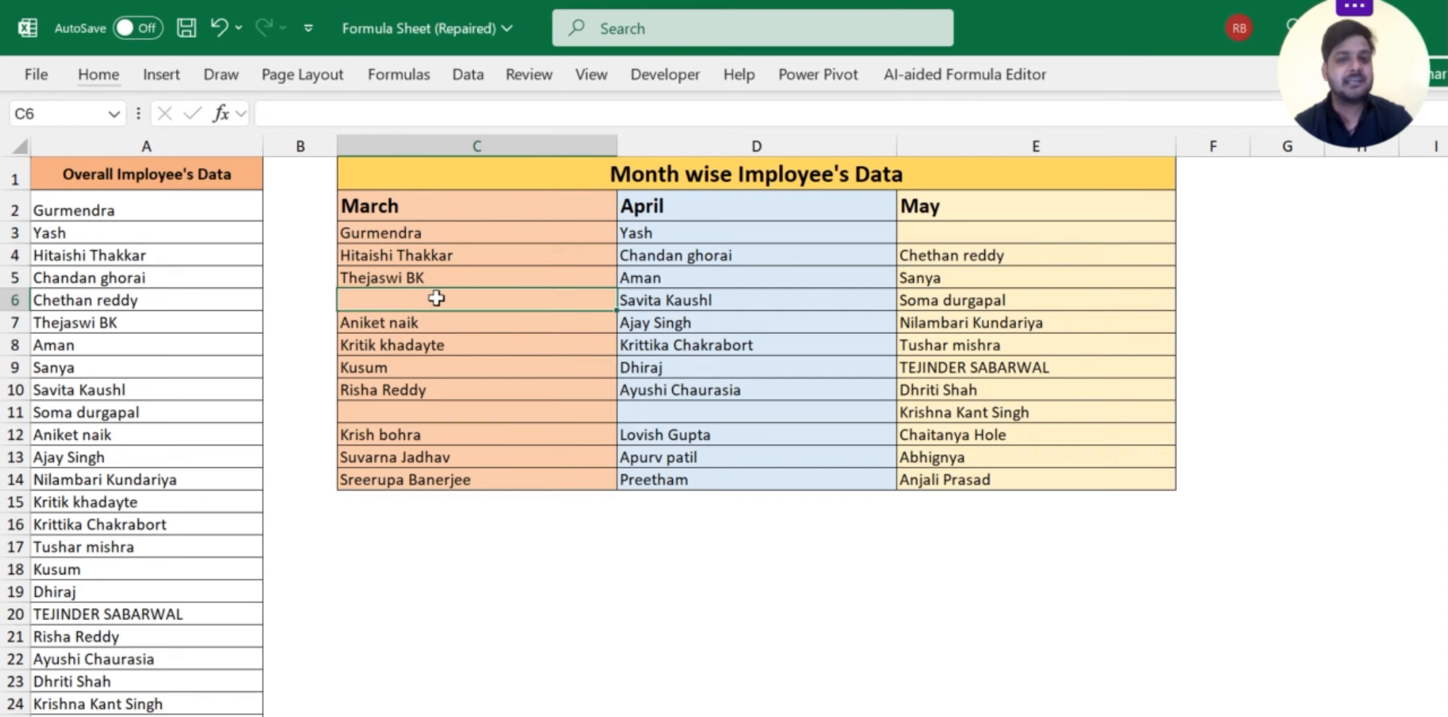
{"action": "left_click", "coordinate": [678, 300]}
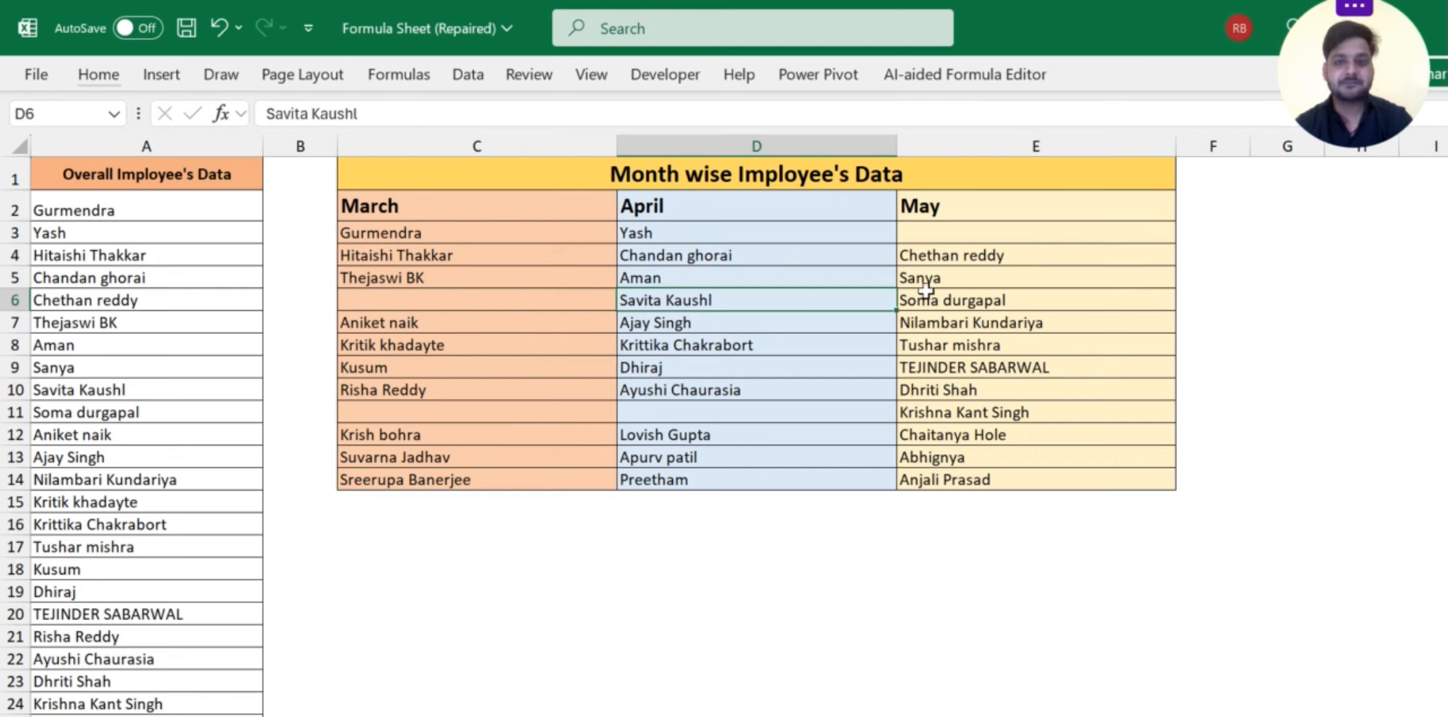
{"action": "left_click", "coordinate": [107, 391]}
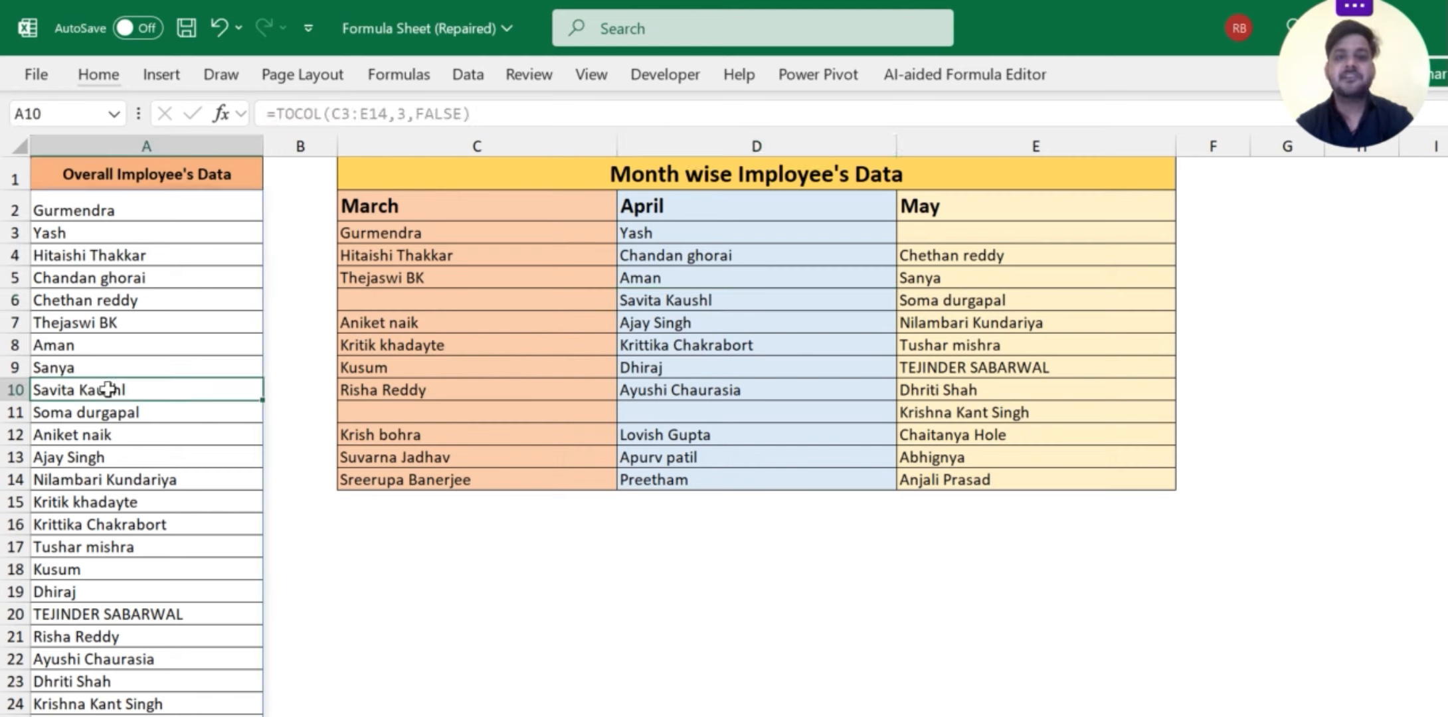
{"action": "left_click", "coordinate": [459, 291]}
{"action": "left_click", "coordinate": [638, 302]}
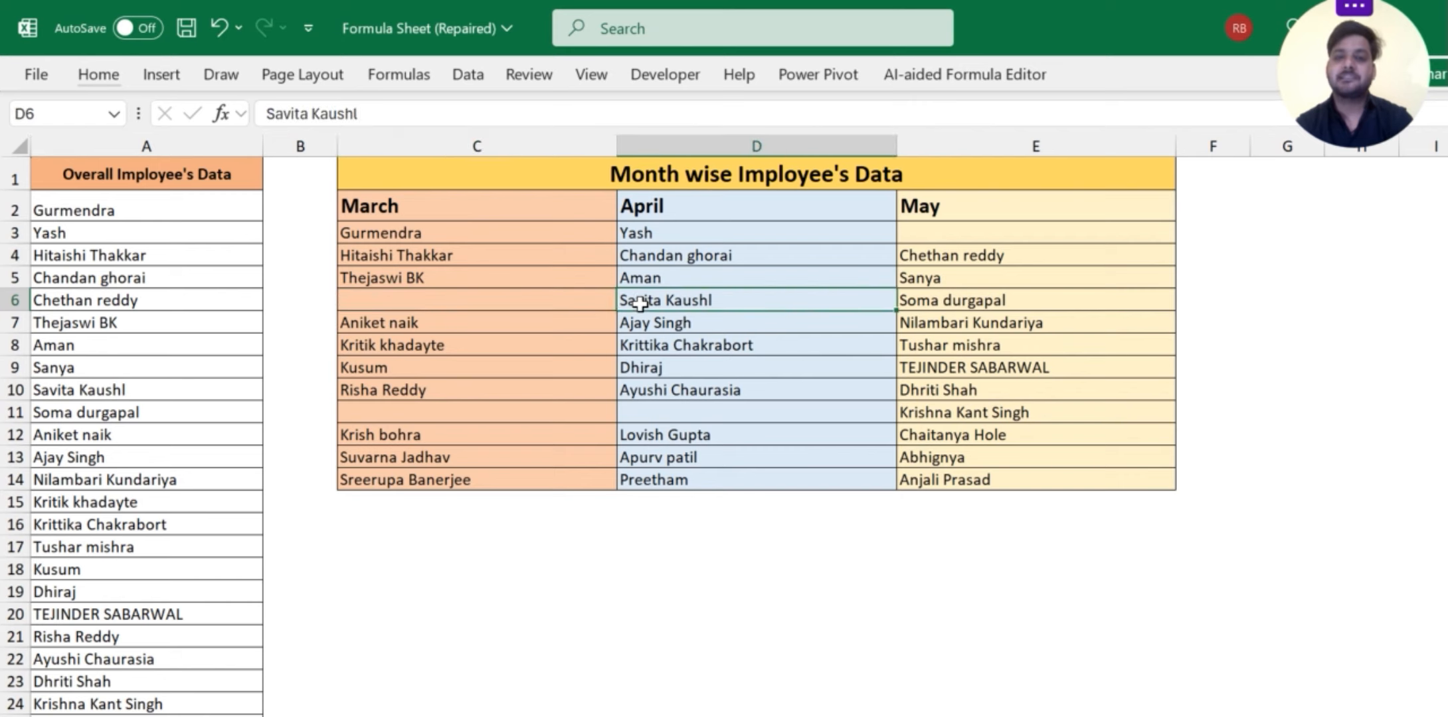
{"action": "left_click", "coordinate": [956, 302]}
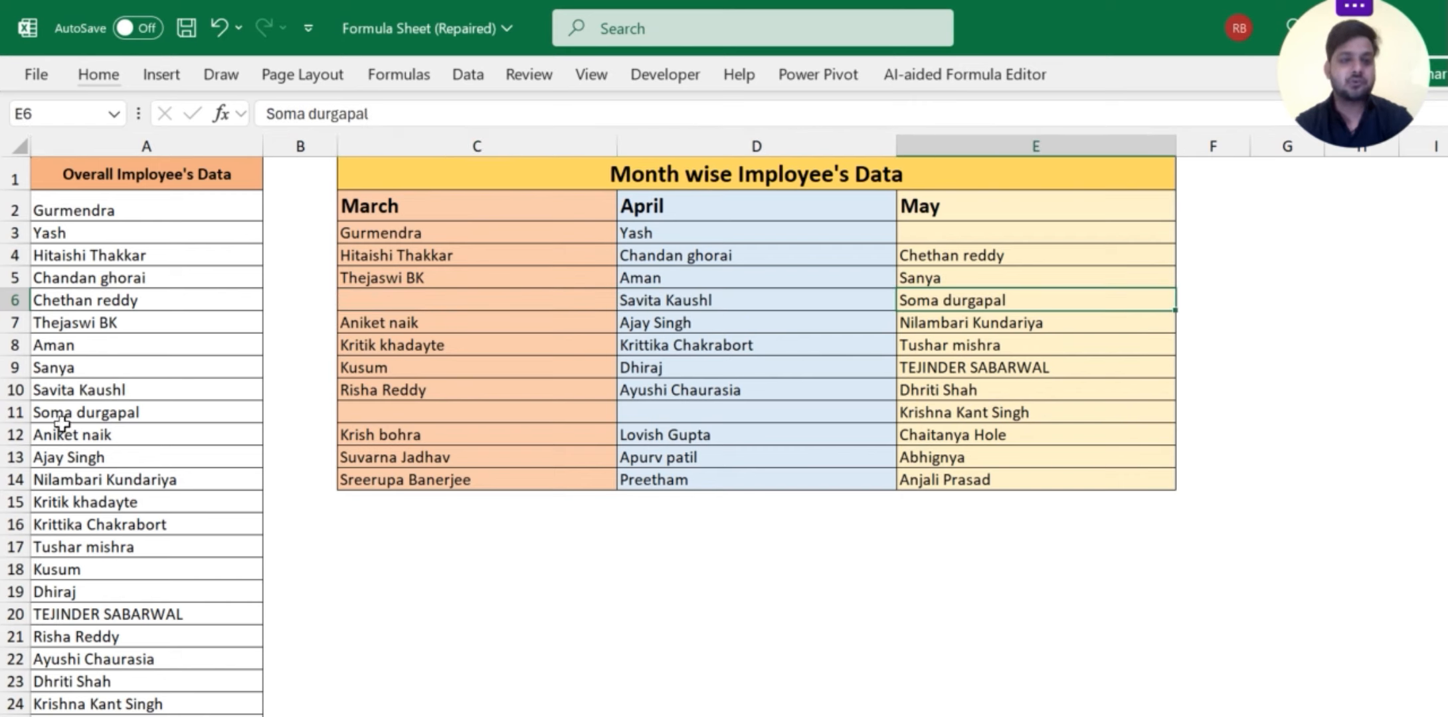
{"action": "left_click", "coordinate": [114, 407]}
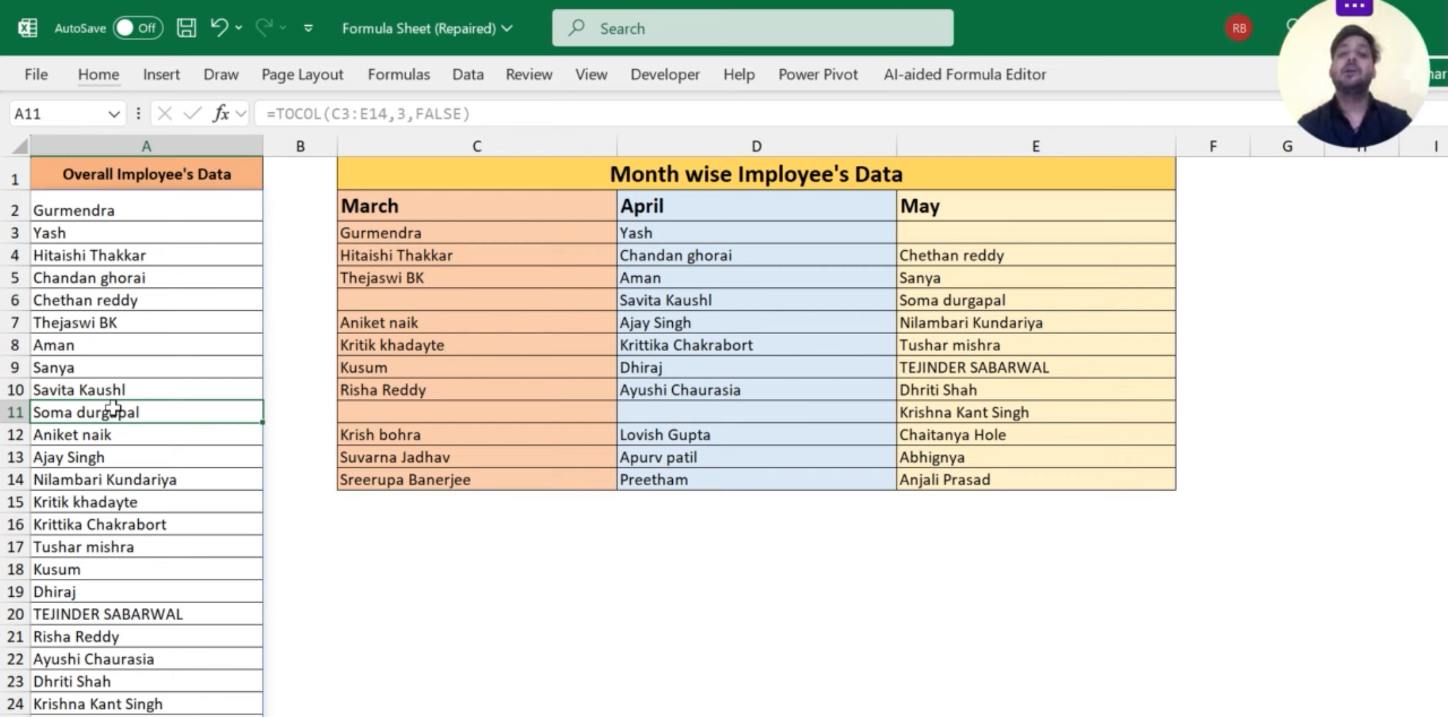
Step: Change the formula in A2 to =TOCOL(C3:E14,1,FALSE) so it ignores blanks only
{"action": "left_click", "coordinate": [142, 202]}
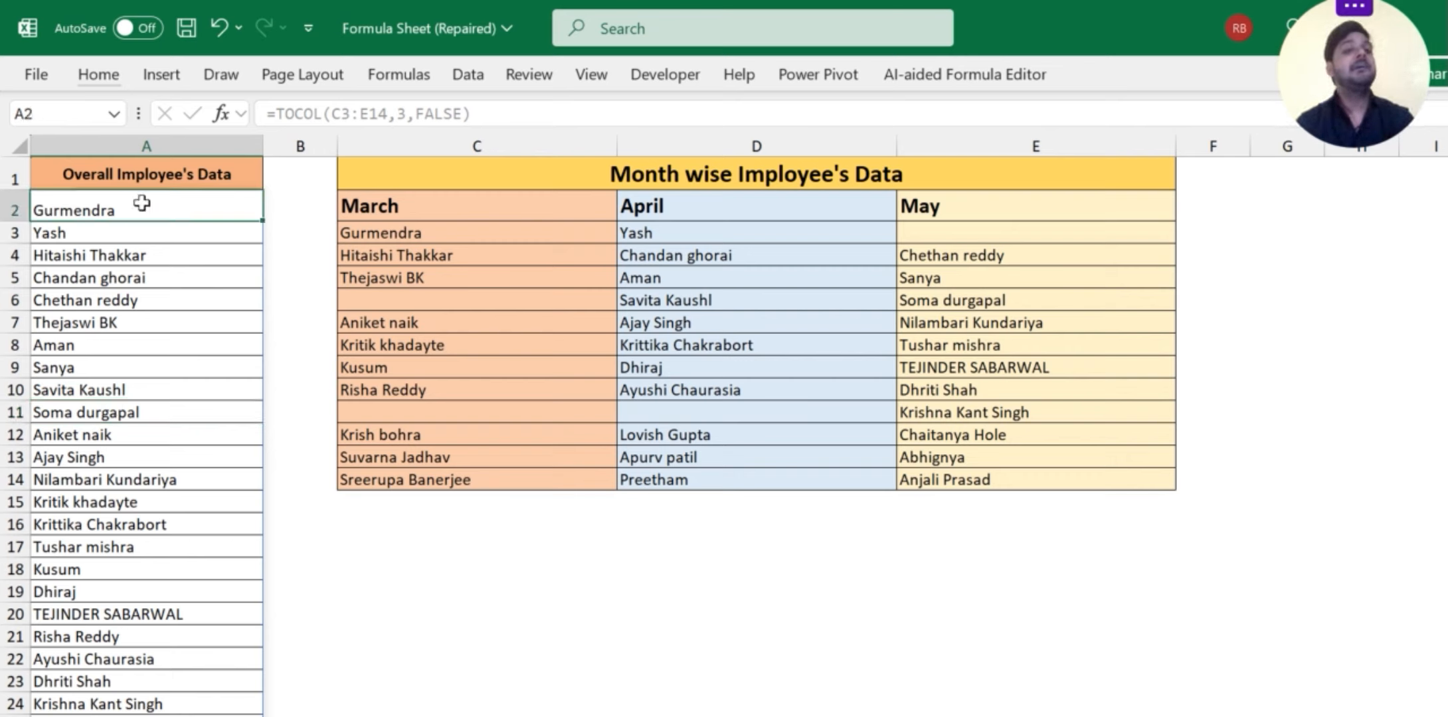
{"action": "left_click", "coordinate": [405, 114]}
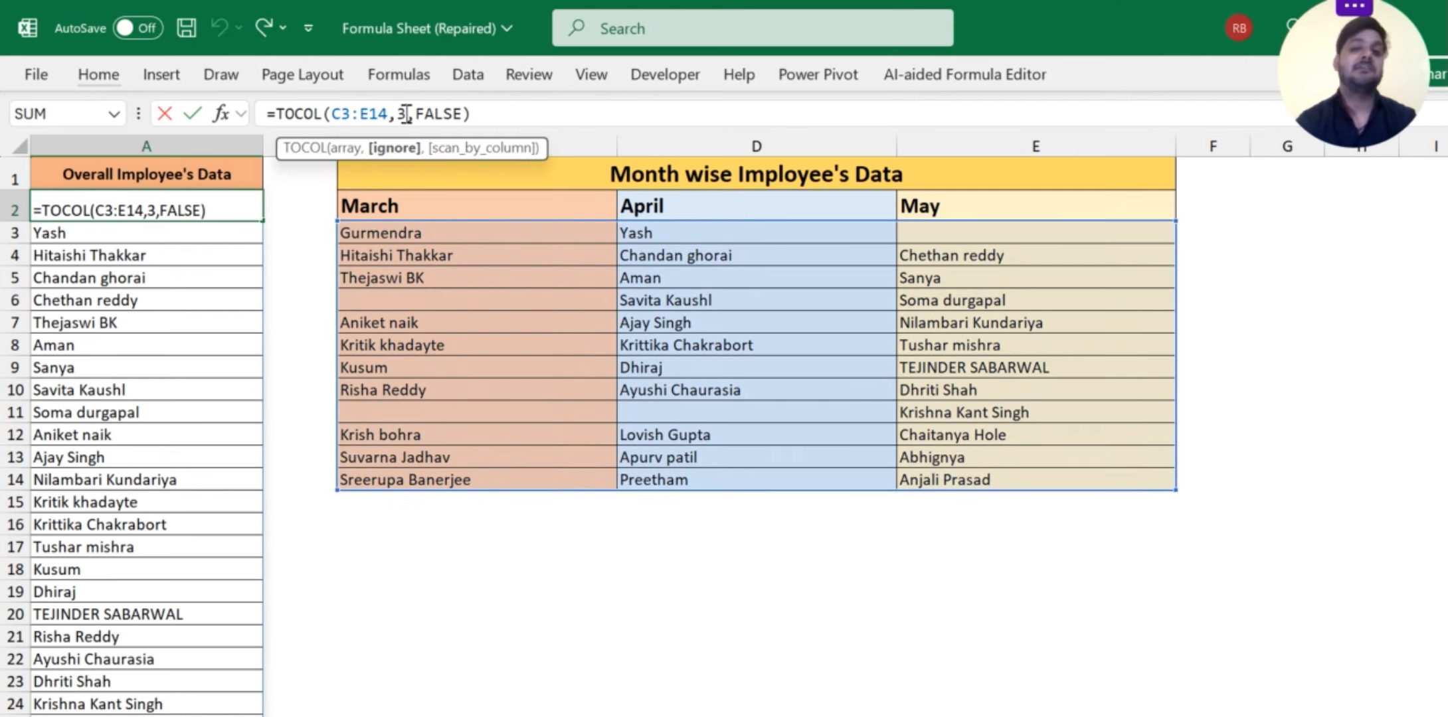
{"action": "key", "text": "BackSpace"}
{"action": "type", "text": "1"}
{"action": "key", "text": "Return"}
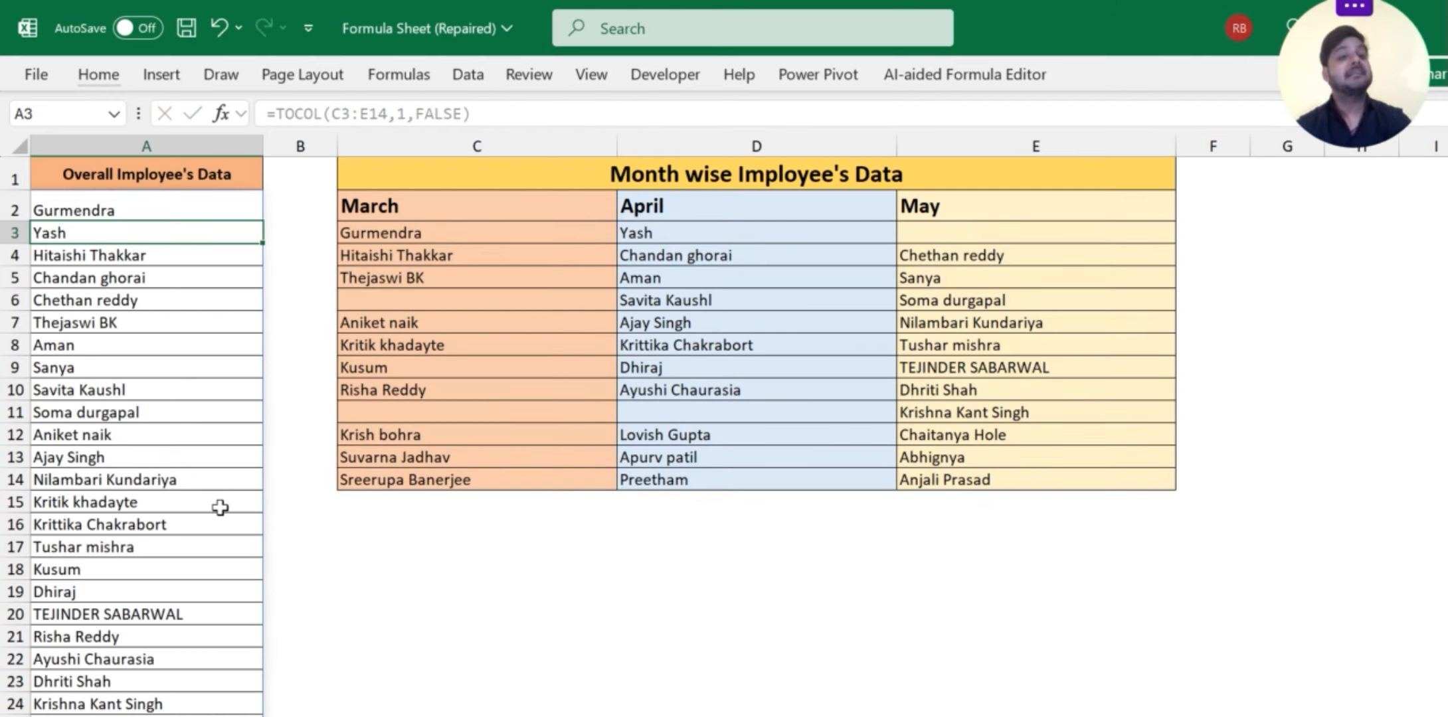
{"action": "scroll", "coordinate": [220, 508], "scroll_direction": "down", "scroll_amount": 3}
{"action": "scroll", "coordinate": [219, 507], "scroll_direction": "up", "scroll_amount": 3}
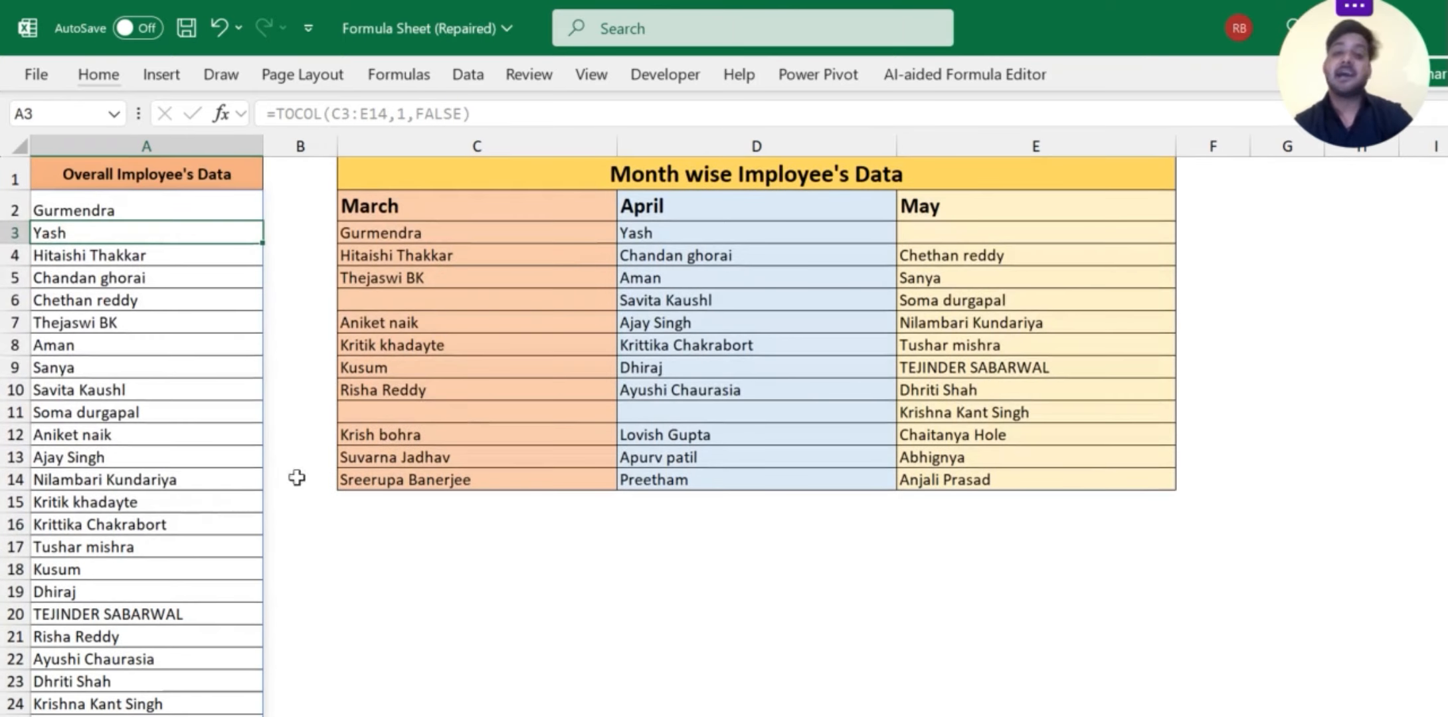
Step: Enter #NA in the blank March cell C6 and check its entry in the stacked list
{"action": "left_click_drag", "start_coordinate": [459, 214], "coordinate": [469, 468]}
{"action": "left_click", "coordinate": [475, 229]}
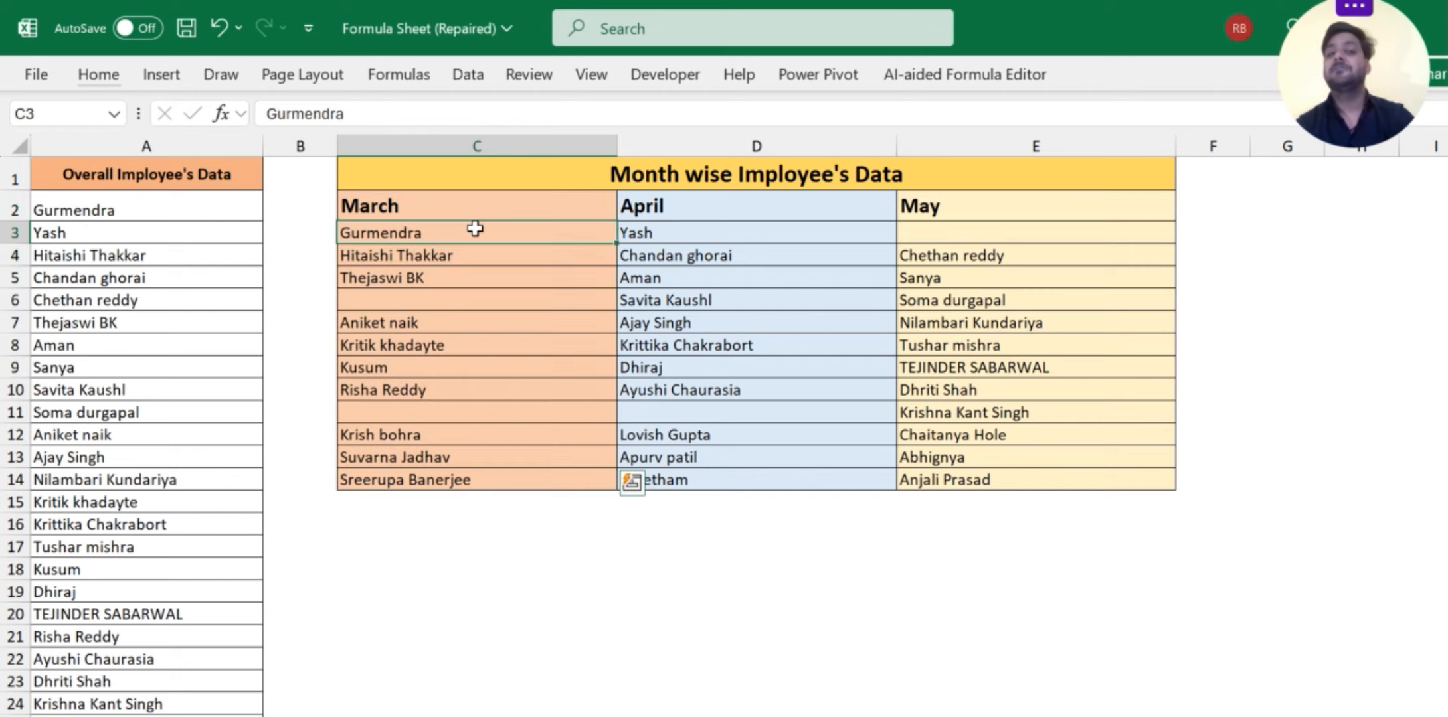
{"action": "left_click", "coordinate": [451, 303]}
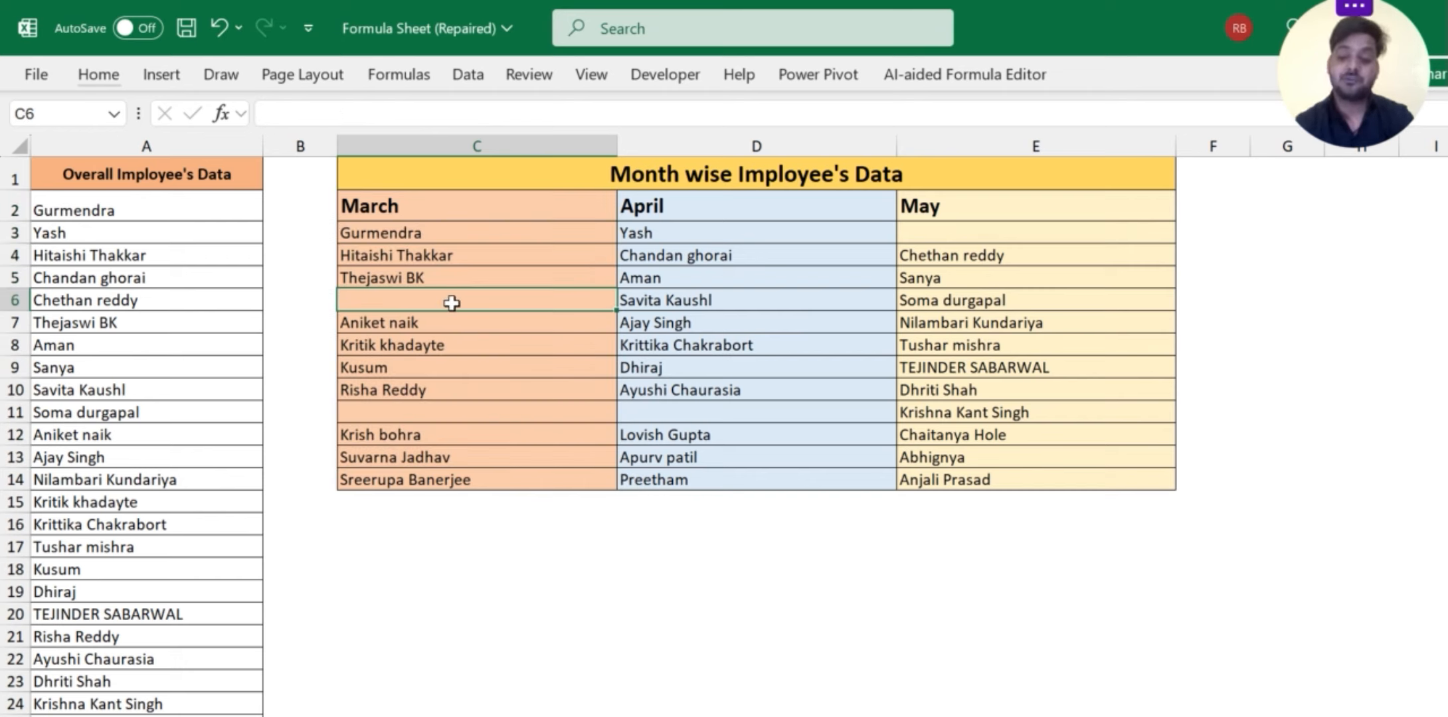
{"action": "type", "text": "#"}
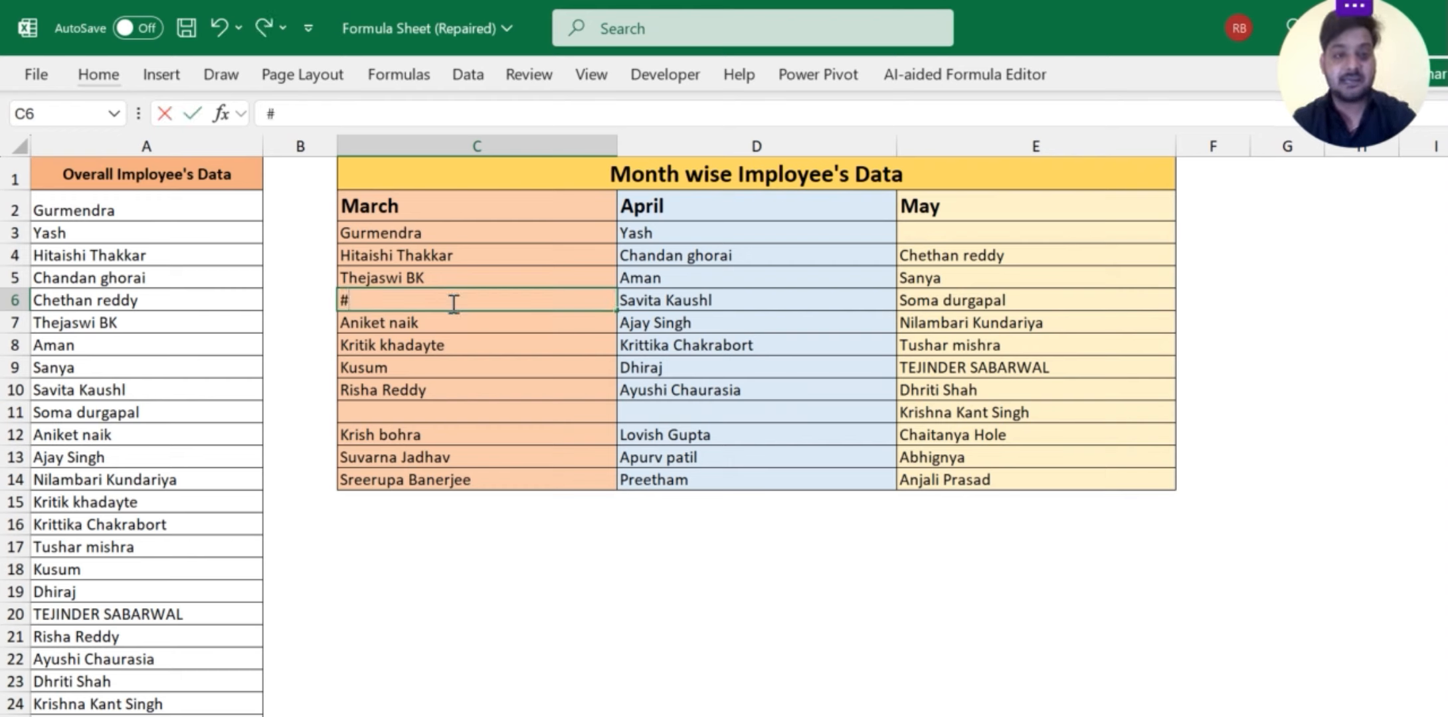
{"action": "type", "text": "N/"}
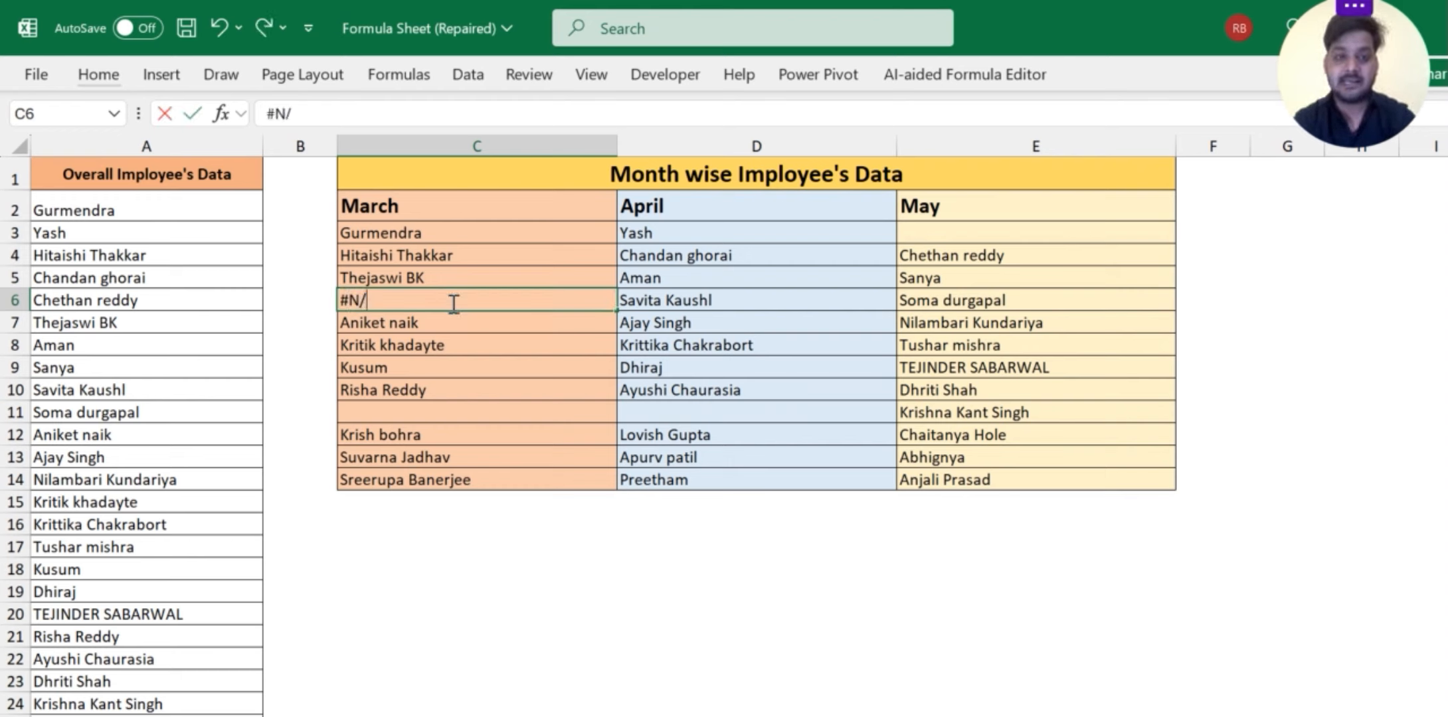
{"action": "key", "text": "BackSpace"}
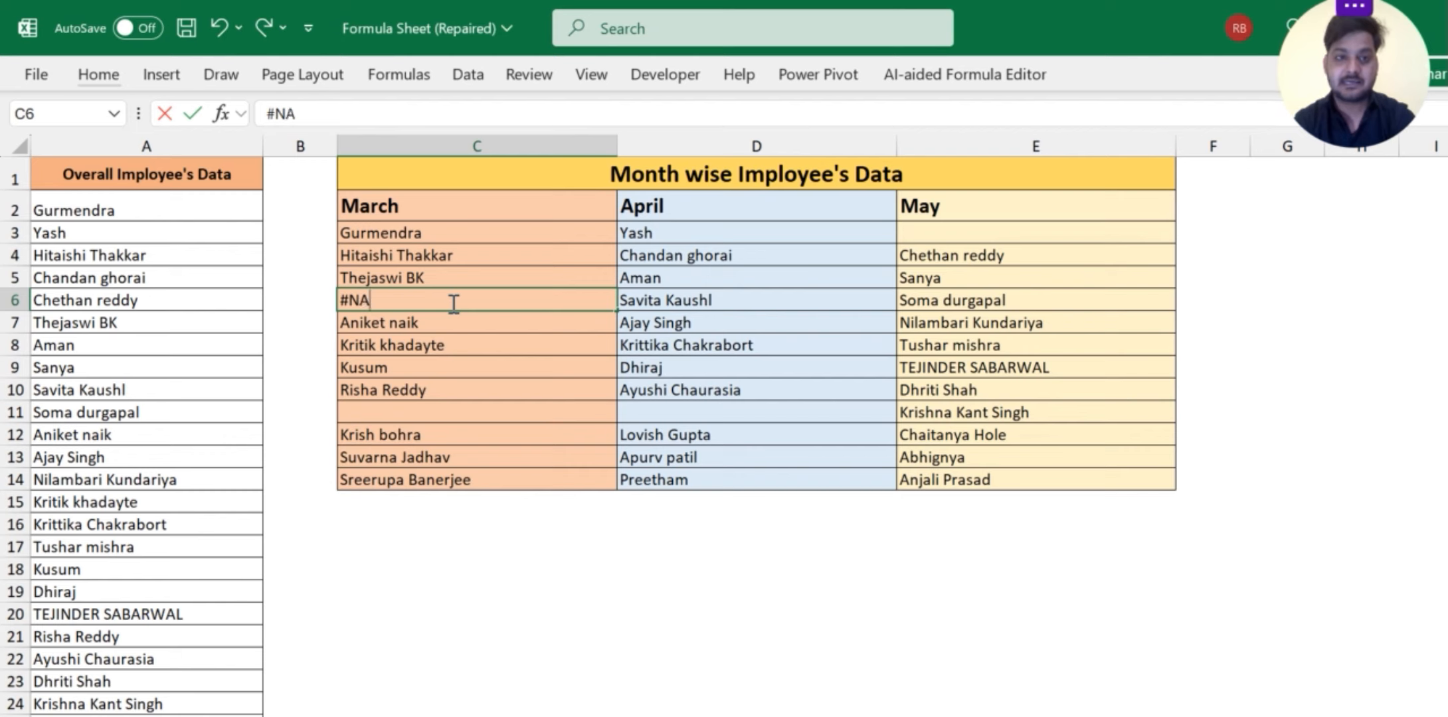
{"action": "key", "text": "Return"}
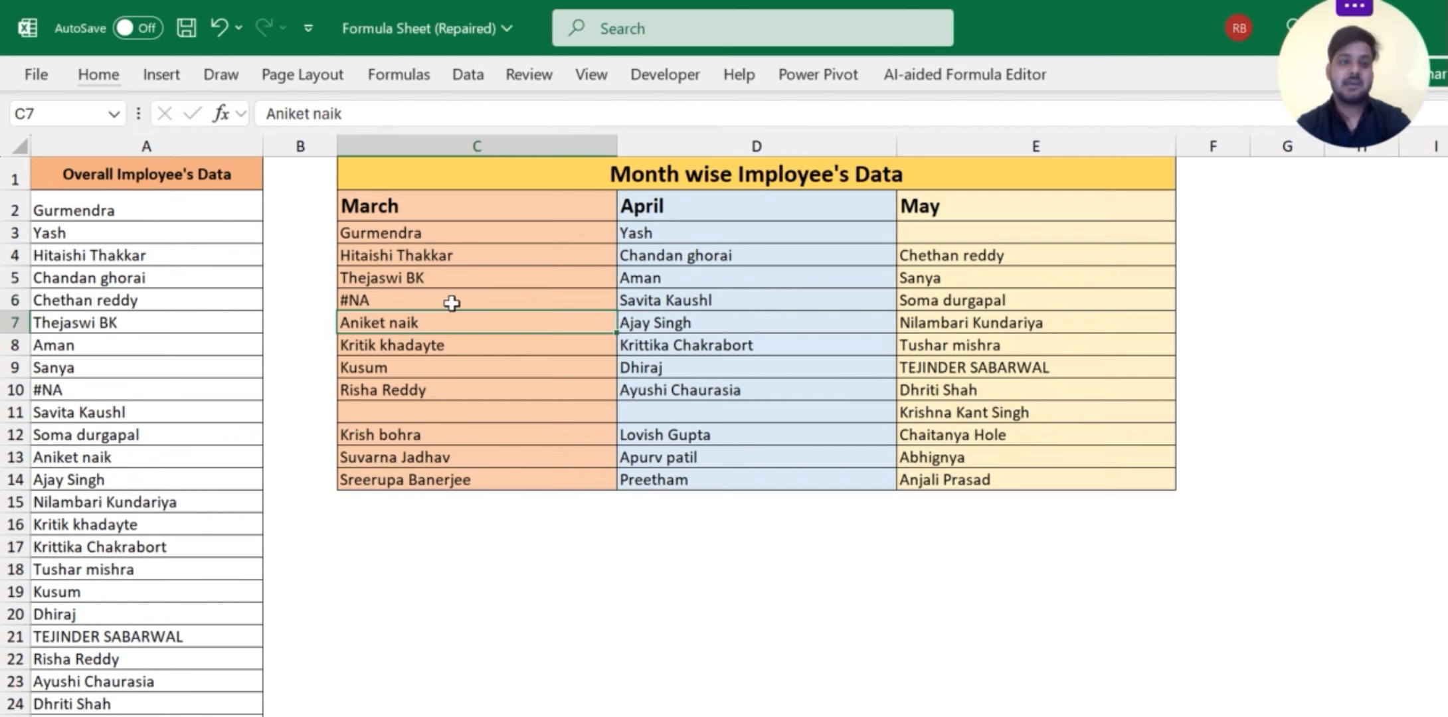
{"action": "left_click", "coordinate": [94, 390]}
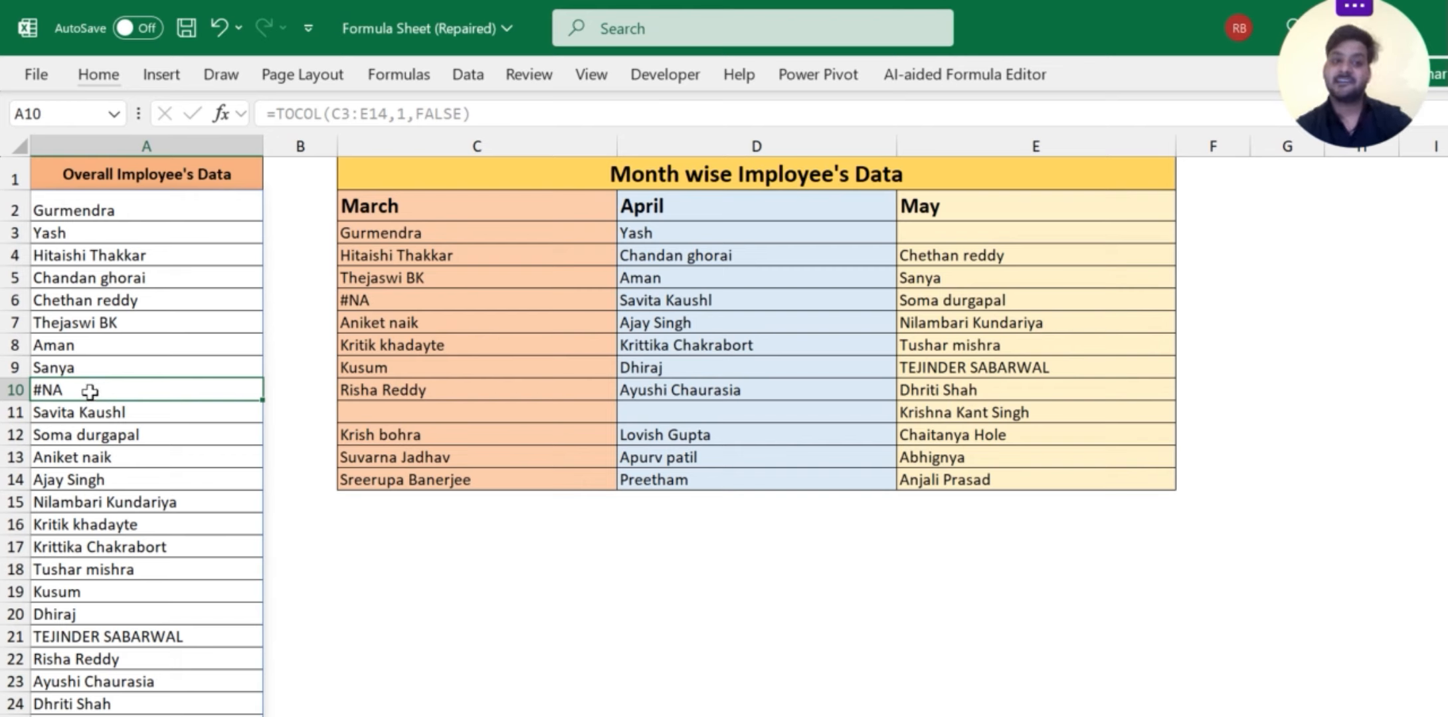
Step: Change the formula in A2 to =TOCOL(C3:E14,2,FALSE) so it ignores errors only, and check the #NA and blank-source entries in column A
{"action": "left_click", "coordinate": [122, 210]}
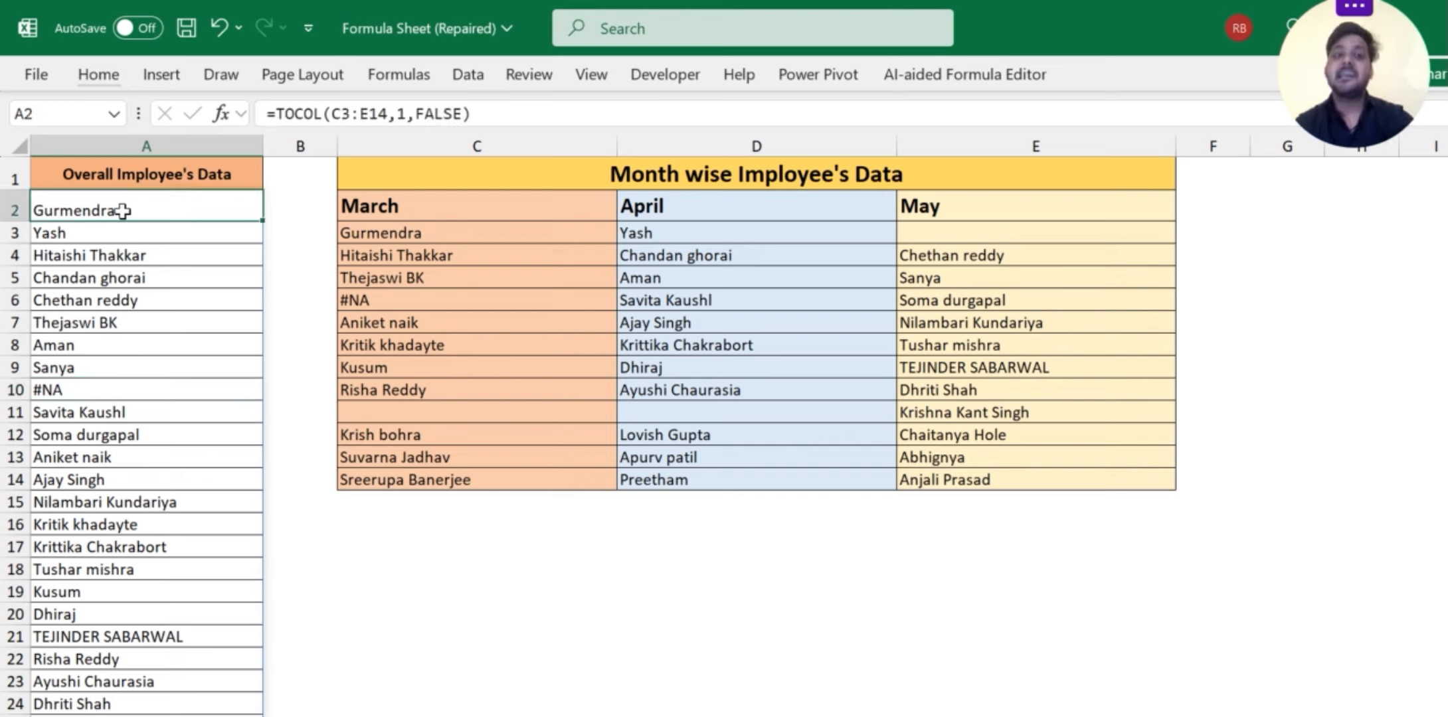
{"action": "left_click", "coordinate": [402, 115]}
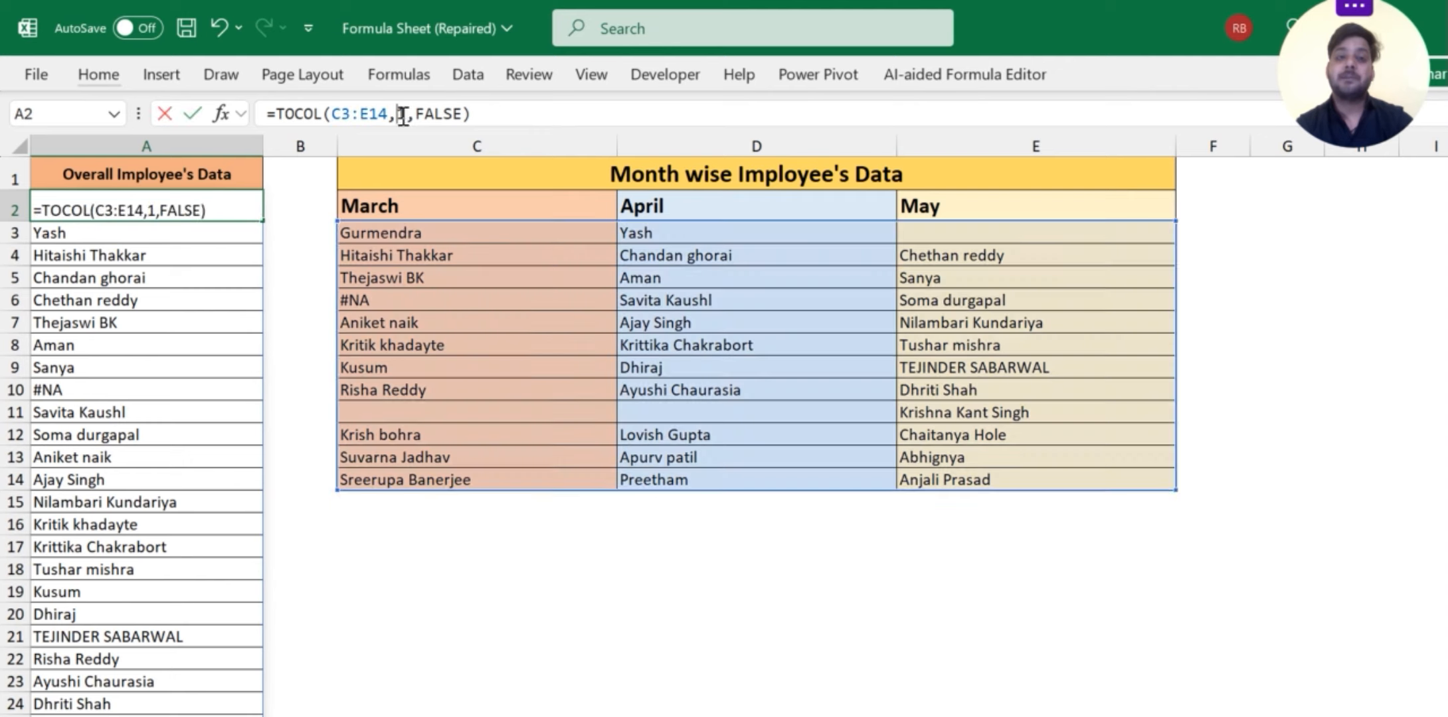
{"action": "key", "text": "BackSpace"}
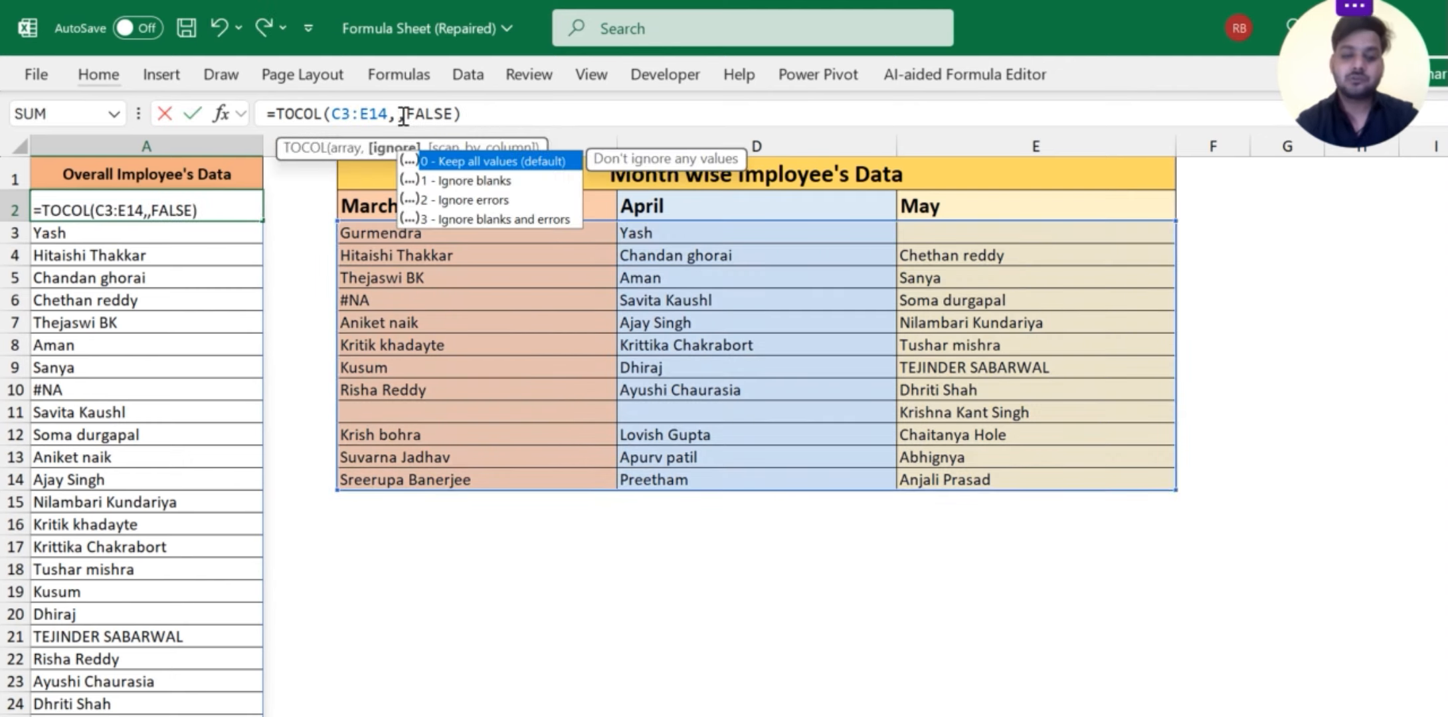
{"action": "type", "text": "2"}
{"action": "key", "text": "Return"}
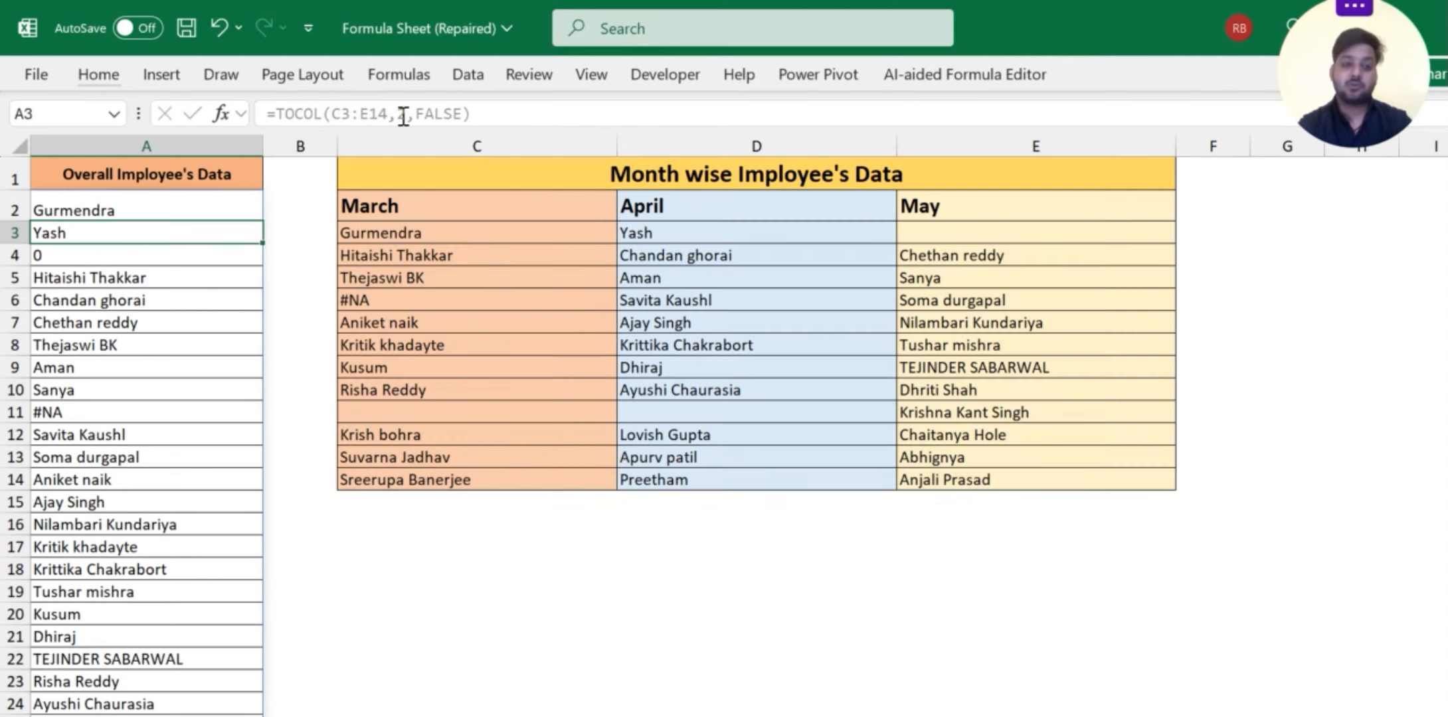
{"action": "left_click", "coordinate": [99, 411]}
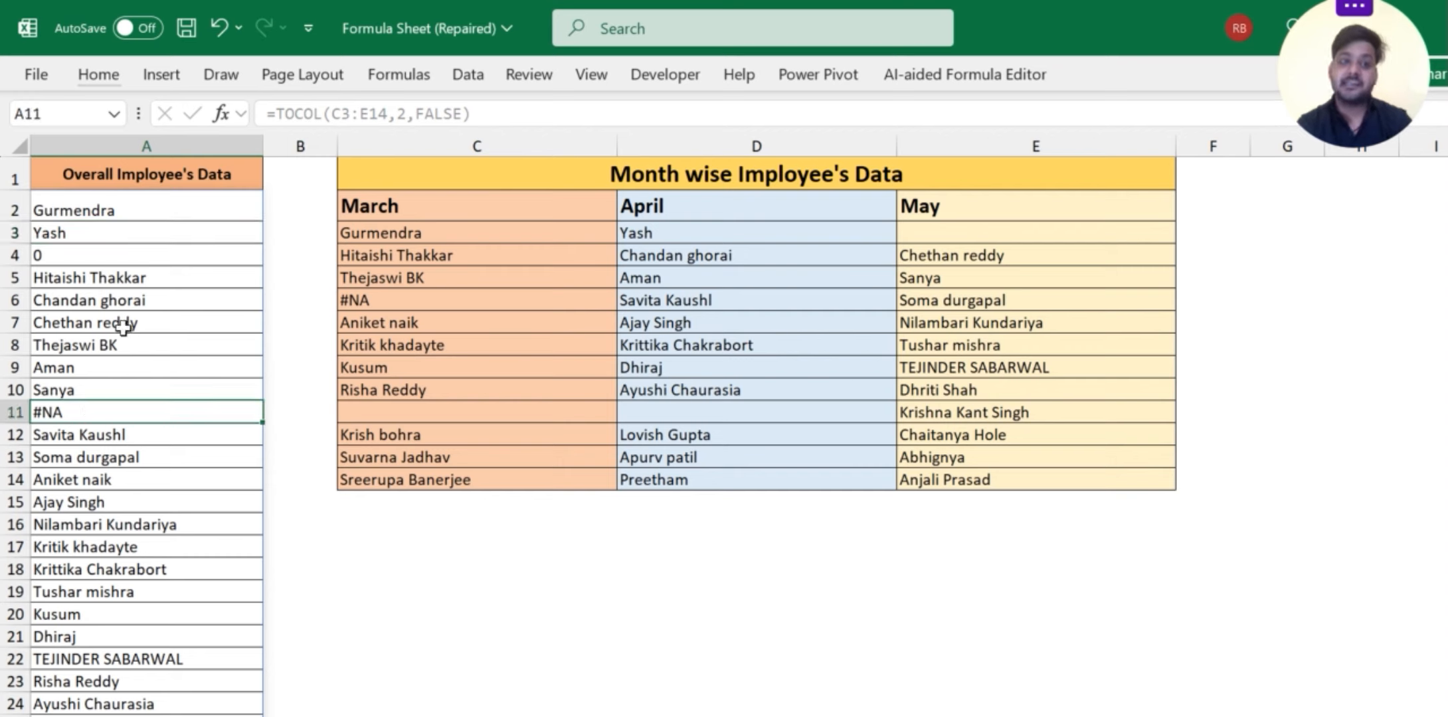
{"action": "left_click", "coordinate": [50, 254]}
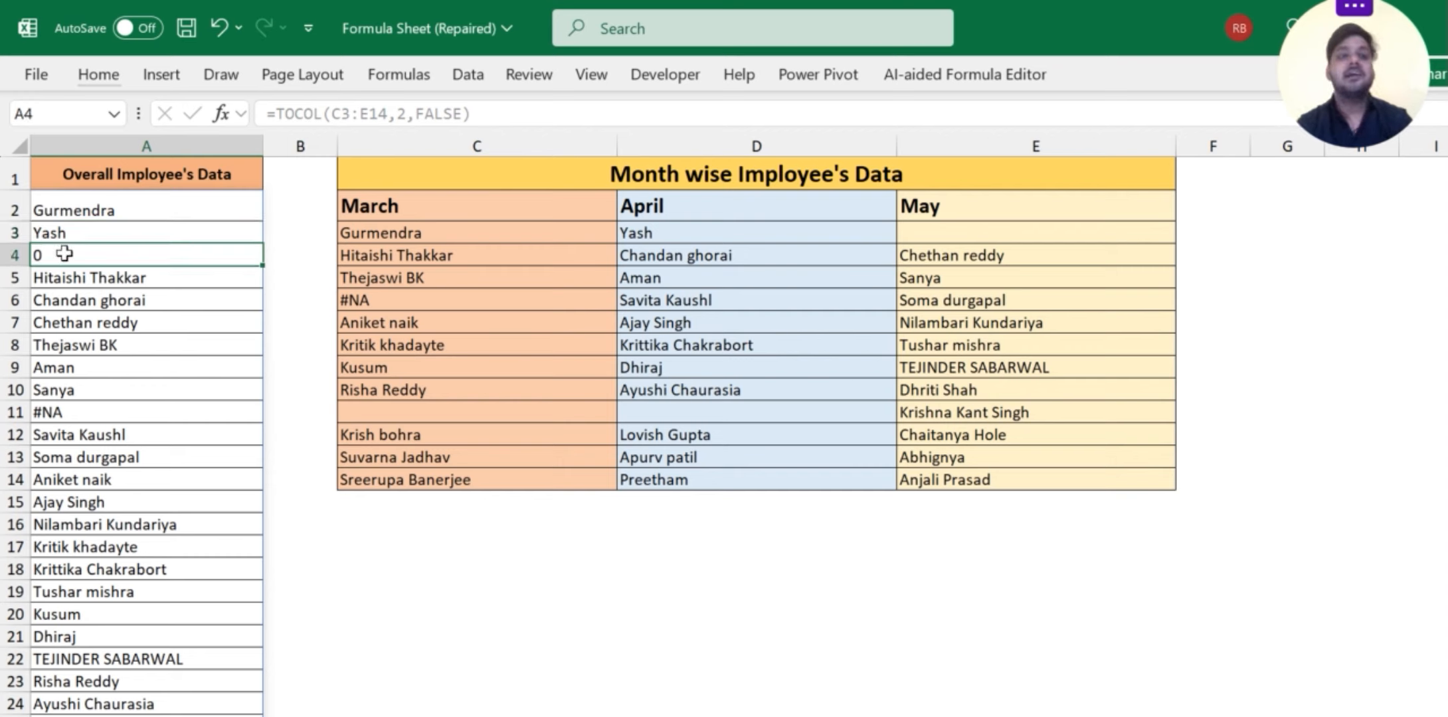
Step: Change the formula in A2 to =TOCOL(C3:E14,3,FALSE) so it ignores blanks and errors, and check the #NA entry in column A
{"action": "left_click", "coordinate": [95, 208]}
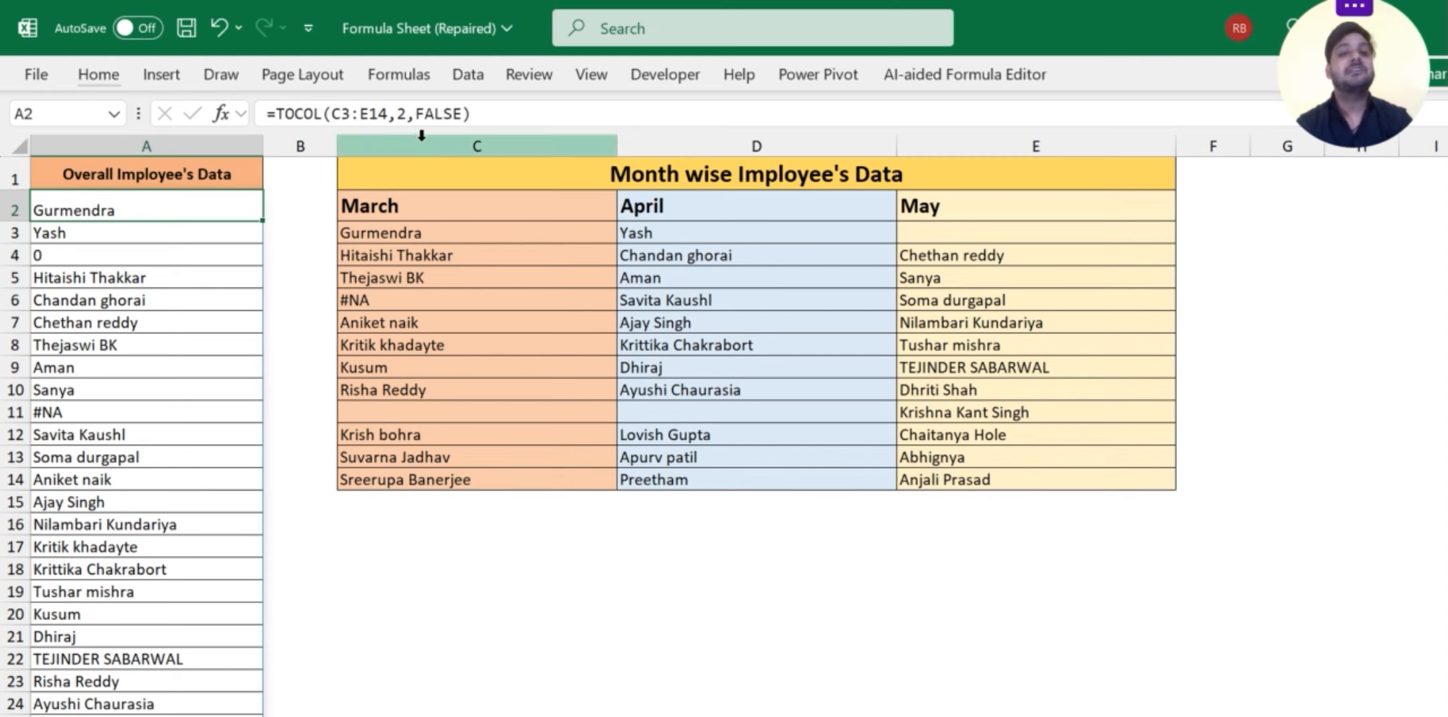
{"action": "left_click", "coordinate": [406, 118]}
{"action": "key", "text": "BackSpace"}
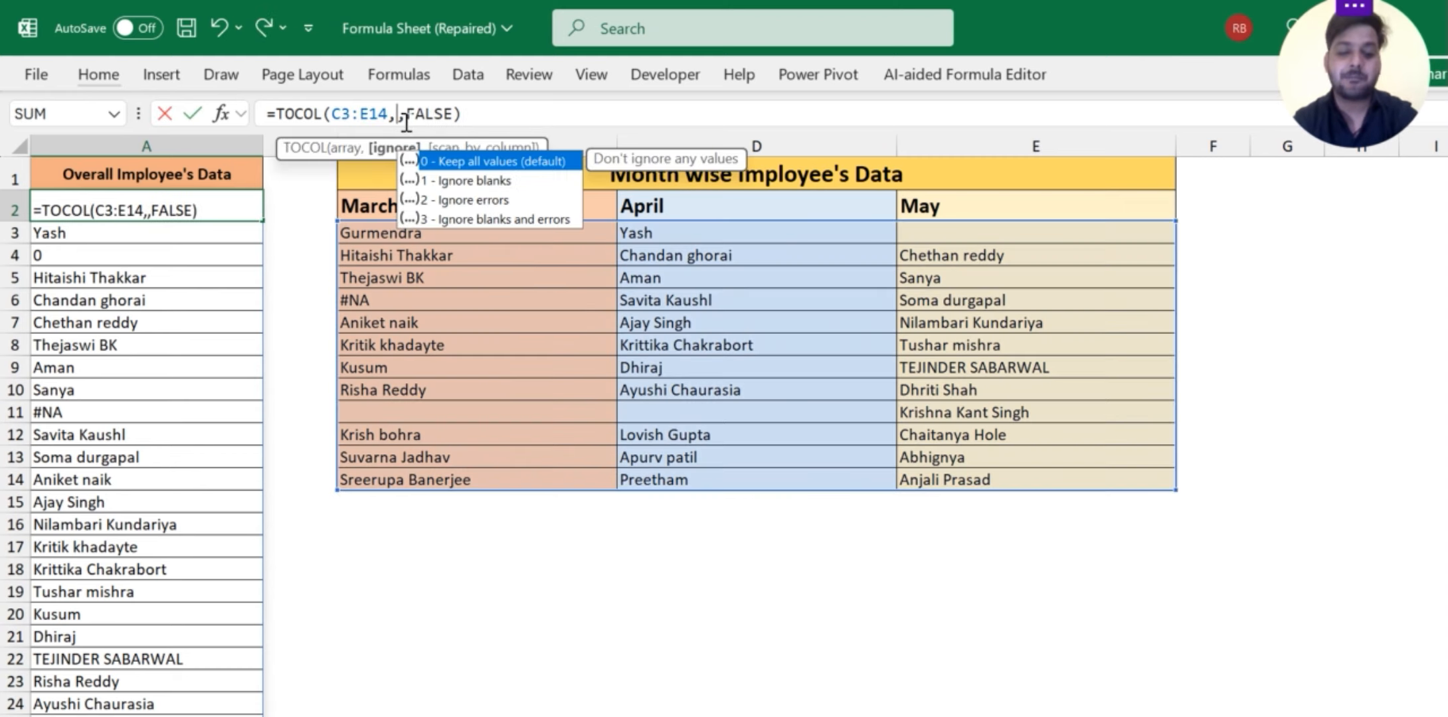
{"action": "type", "text": "3"}
{"action": "key", "text": "Return"}
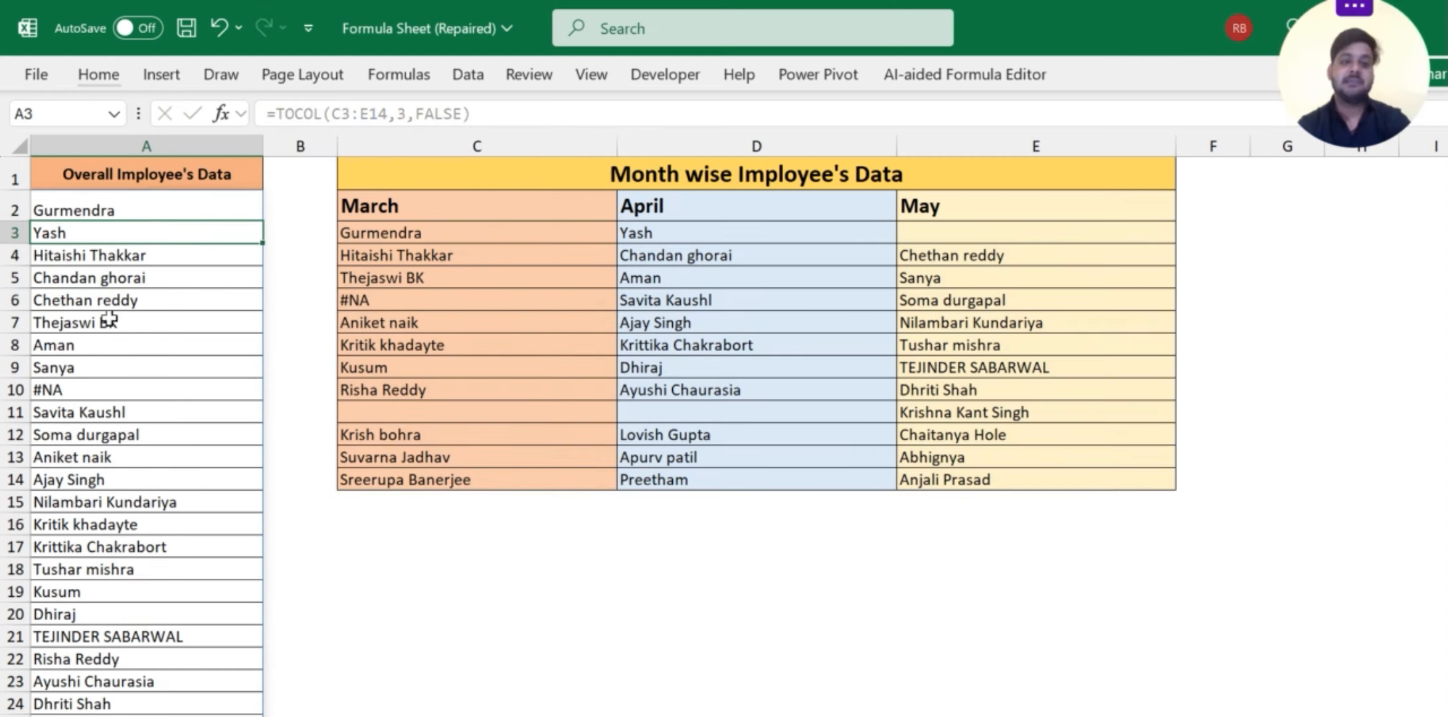
{"action": "left_click", "coordinate": [105, 390]}
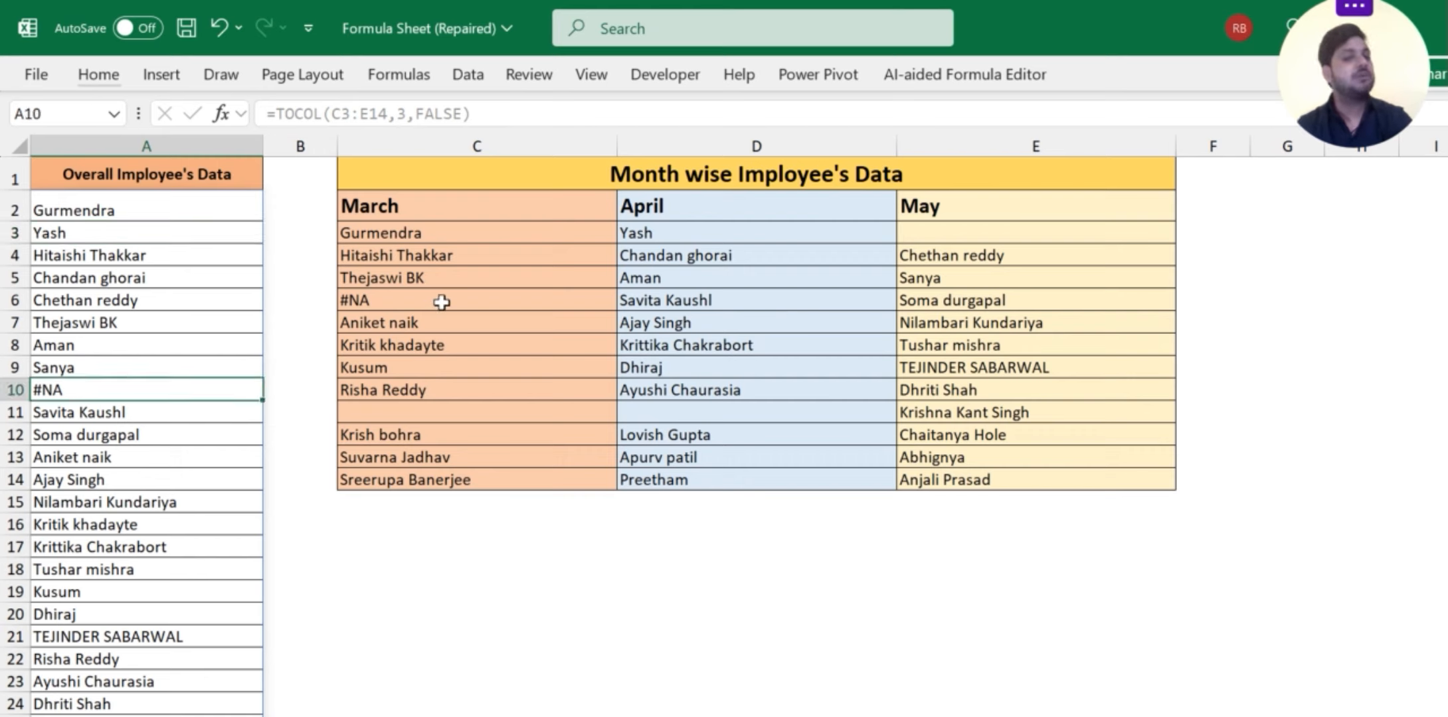
Step: Clear the #NA text from the March cell C6 and compare the blank cell with the stacked list
{"action": "left_click", "coordinate": [441, 302]}
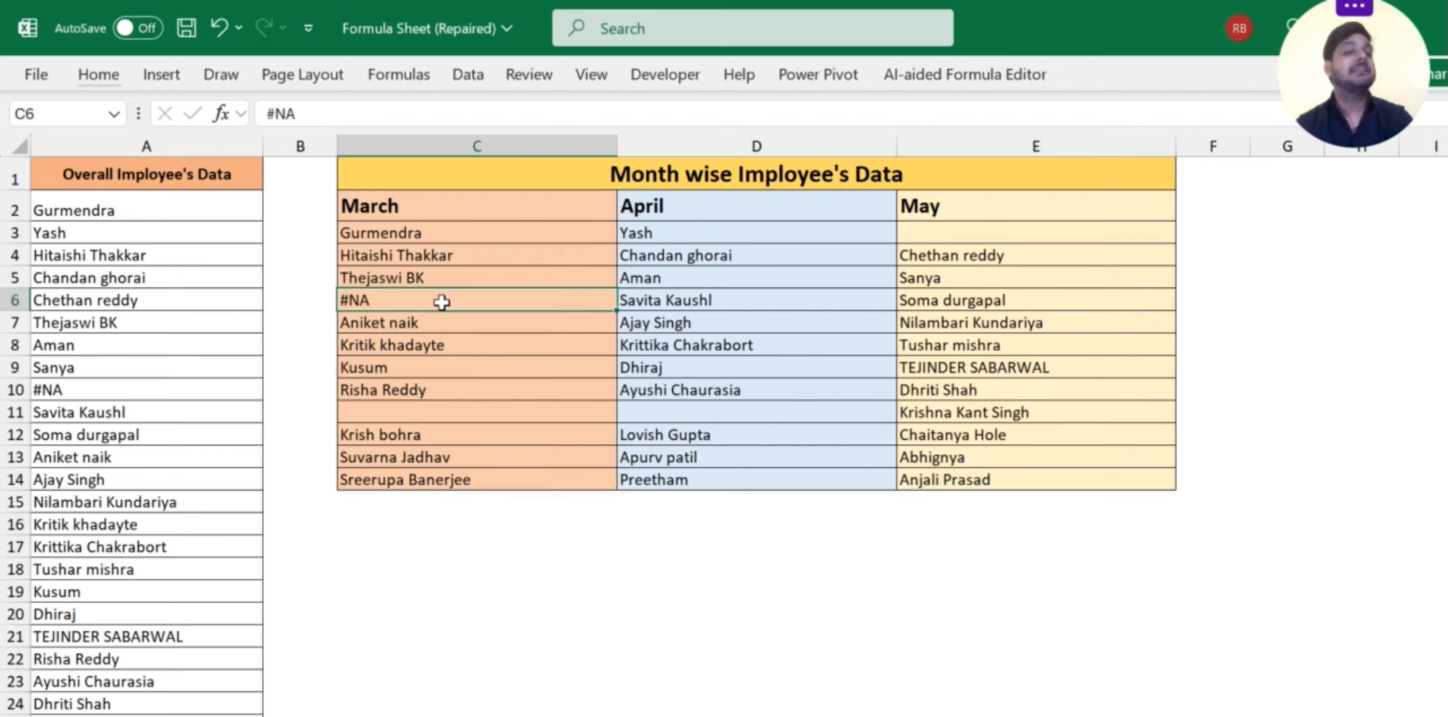
{"action": "key", "text": "Delete"}
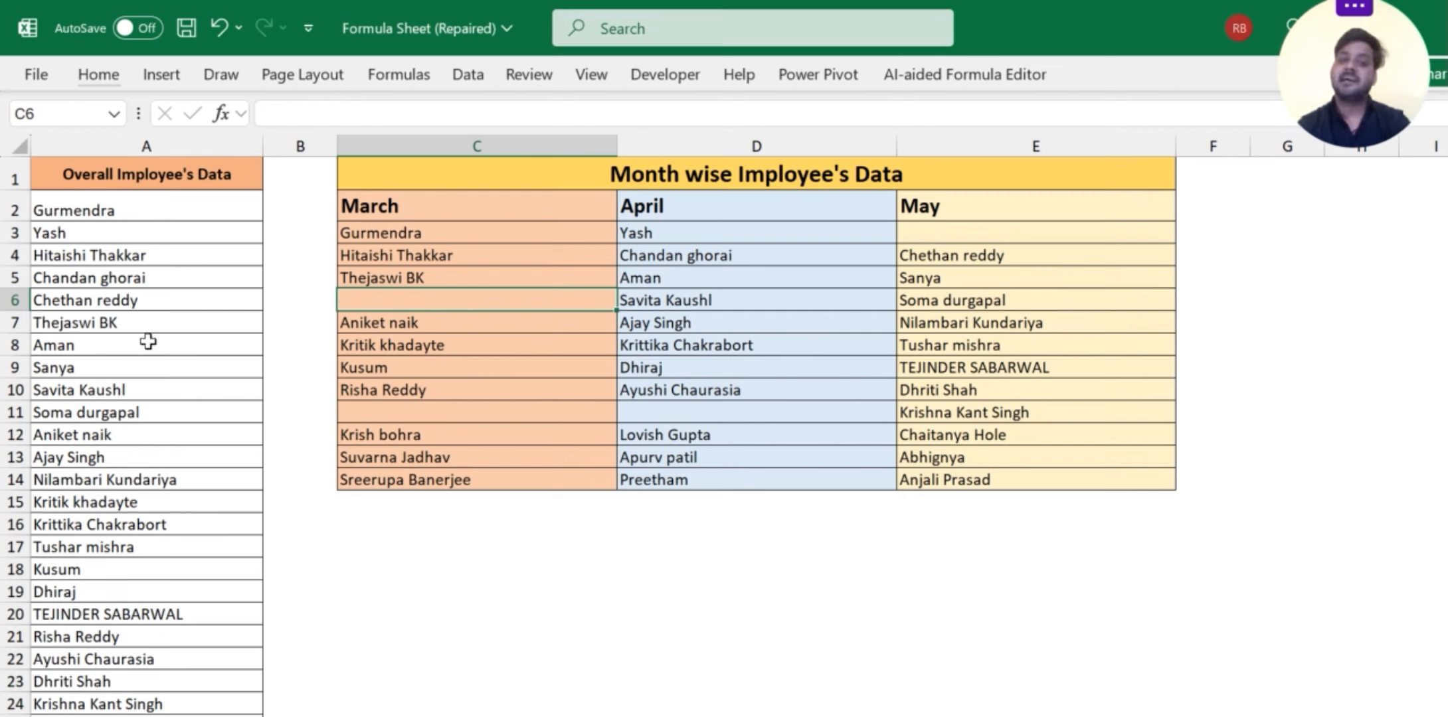
{"action": "left_click", "coordinate": [114, 368]}
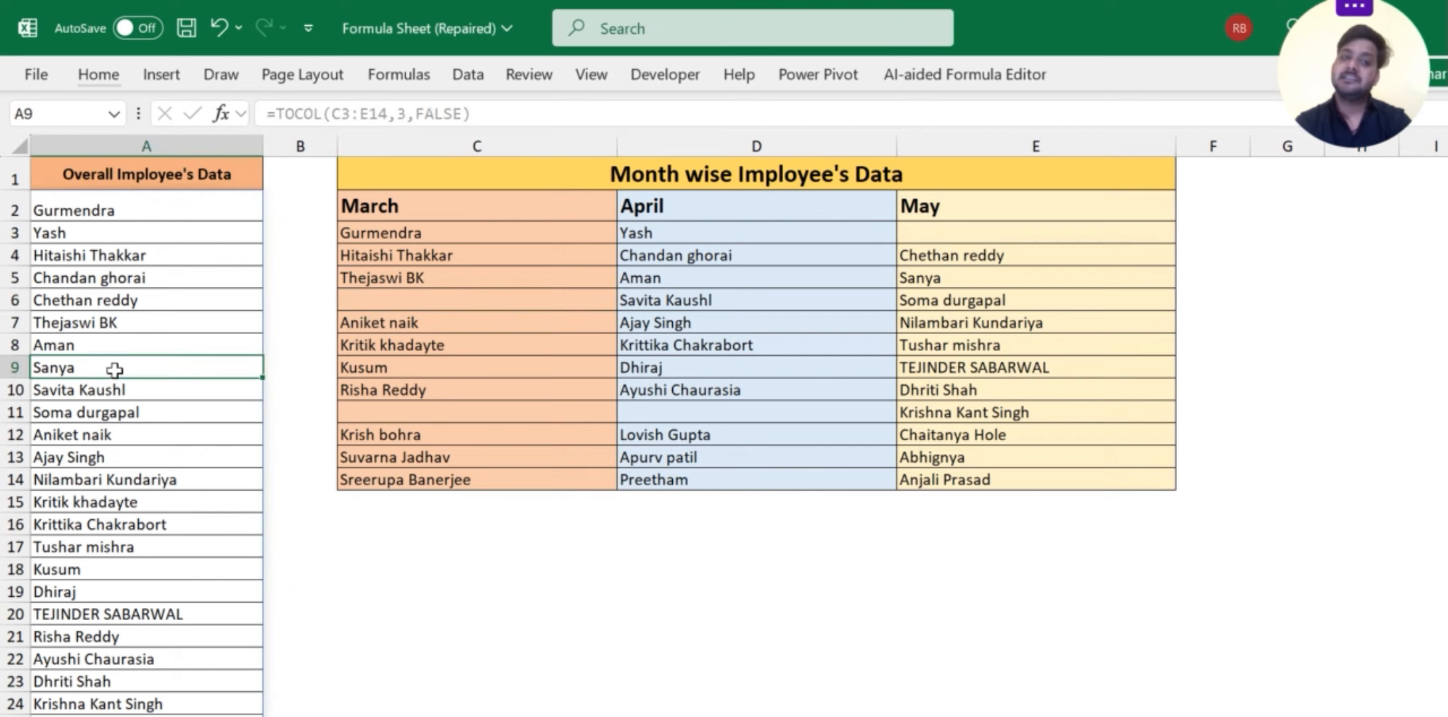
{"action": "left_click", "coordinate": [413, 303]}
Step: Re-enter the last two TOCOL arguments in A2, choosing 3 - Ignore blanks and errors and entering fal for the scan order
{"action": "left_click", "coordinate": [150, 206]}
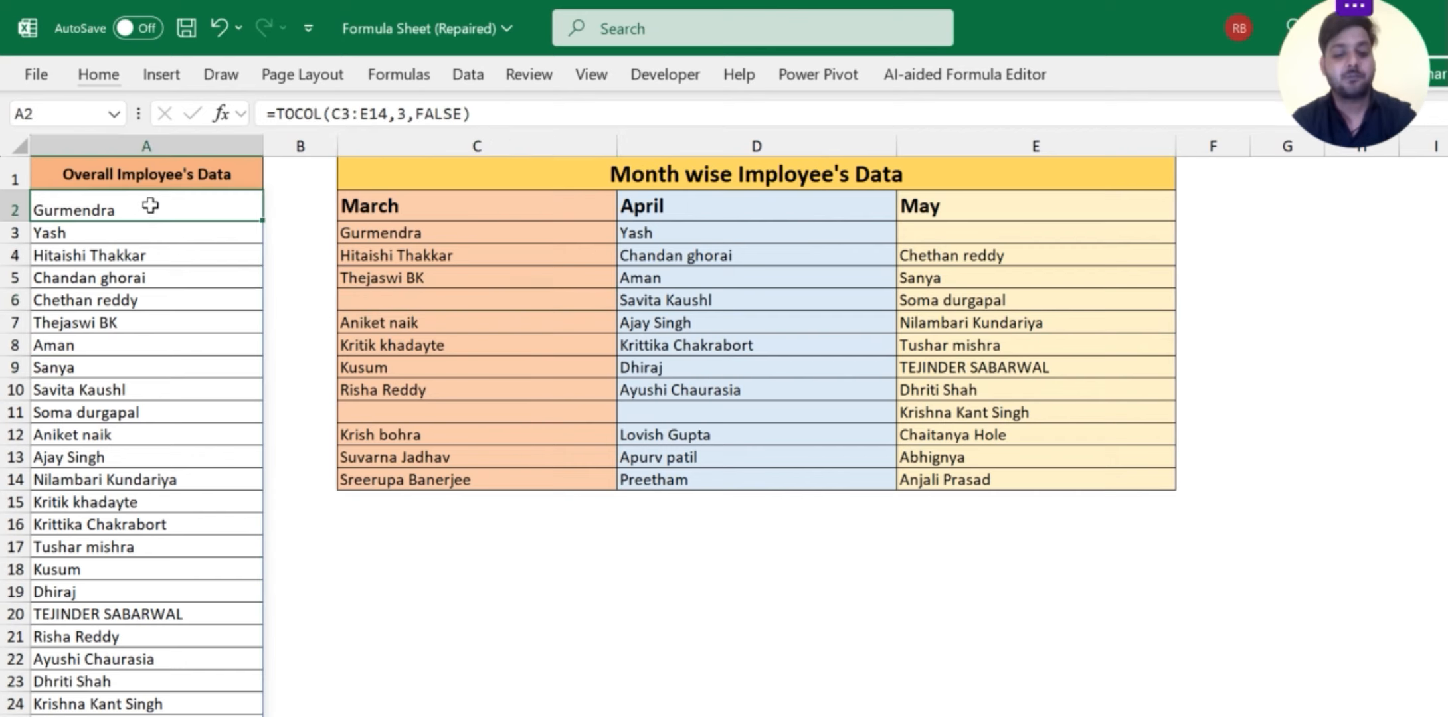
{"action": "double_click", "coordinate": [151, 206]}
{"action": "key", "text": "BackSpace"}
{"action": "key", "text": "BackSpace"}
{"action": "key", "text": "BackSpace"}
{"action": "key", "text": "BackSpace"}
{"action": "key", "text": "BackSpace"}
{"action": "key", "text": "BackSpace"}
{"action": "key", "text": "BackSpace"}
{"action": "key", "text": "BackSpace"}
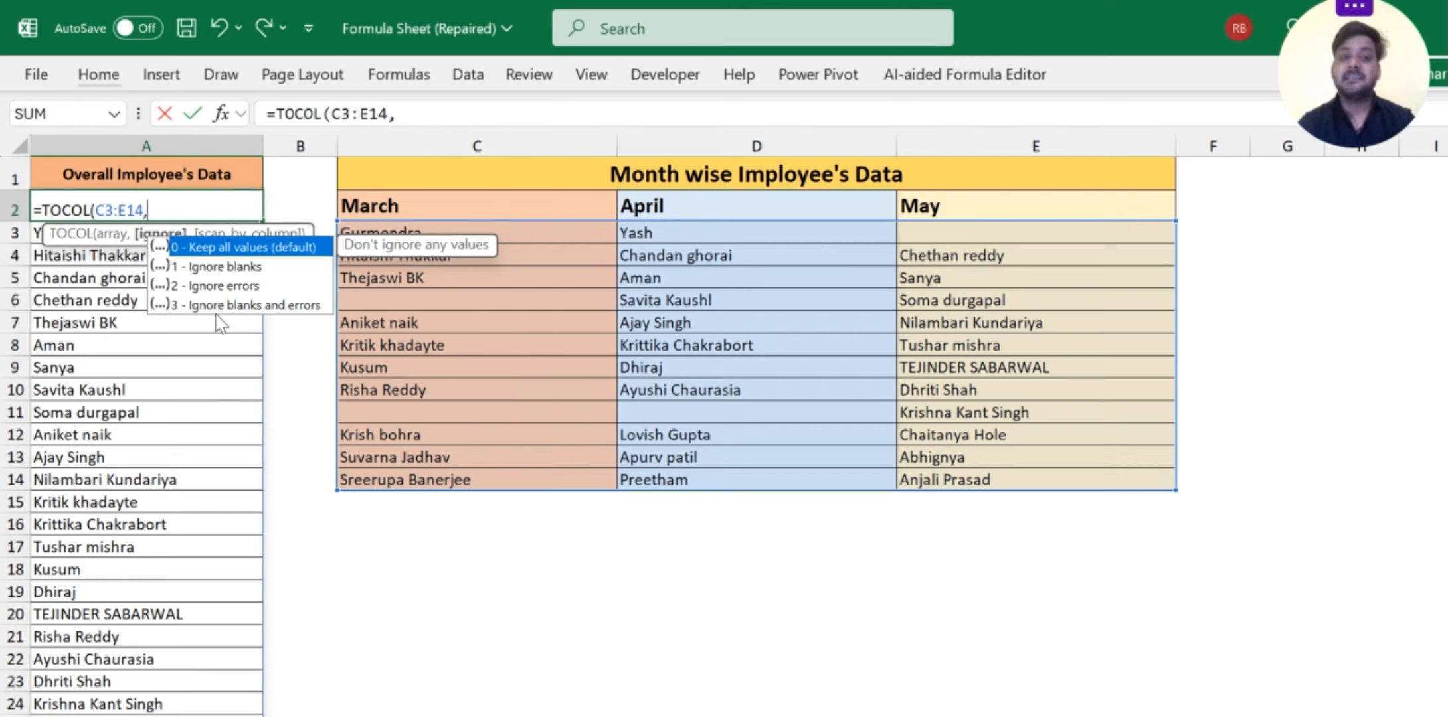
{"action": "double_click", "coordinate": [265, 307]}
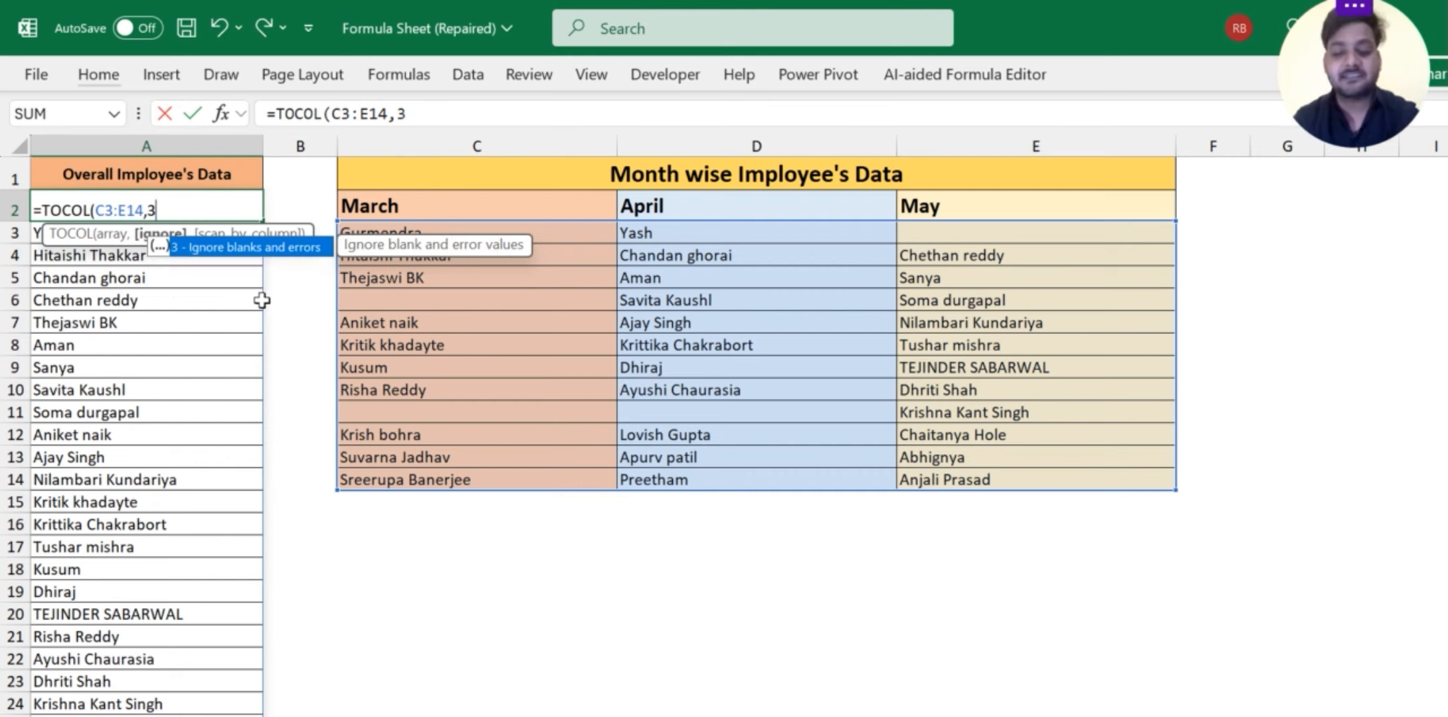
{"action": "type", "text": ",fal"}
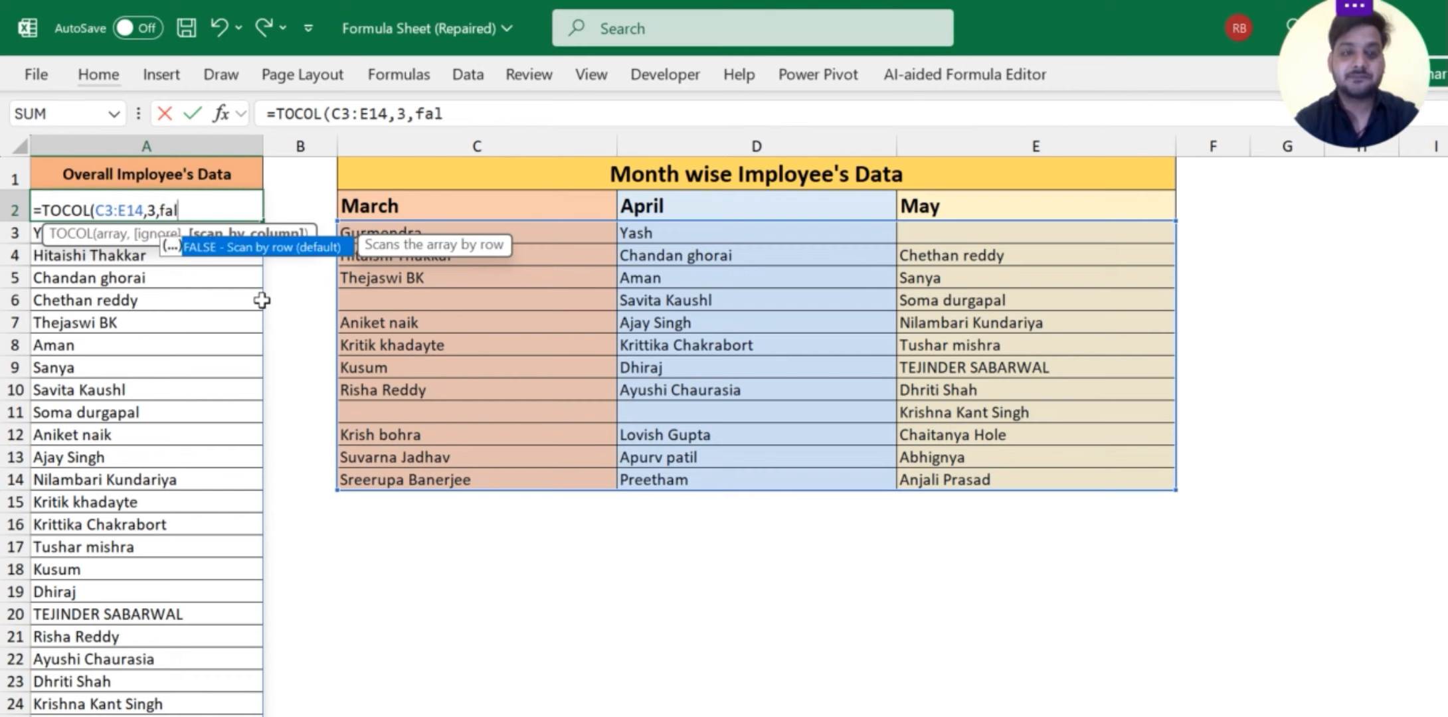
{"action": "key", "text": "Return"}
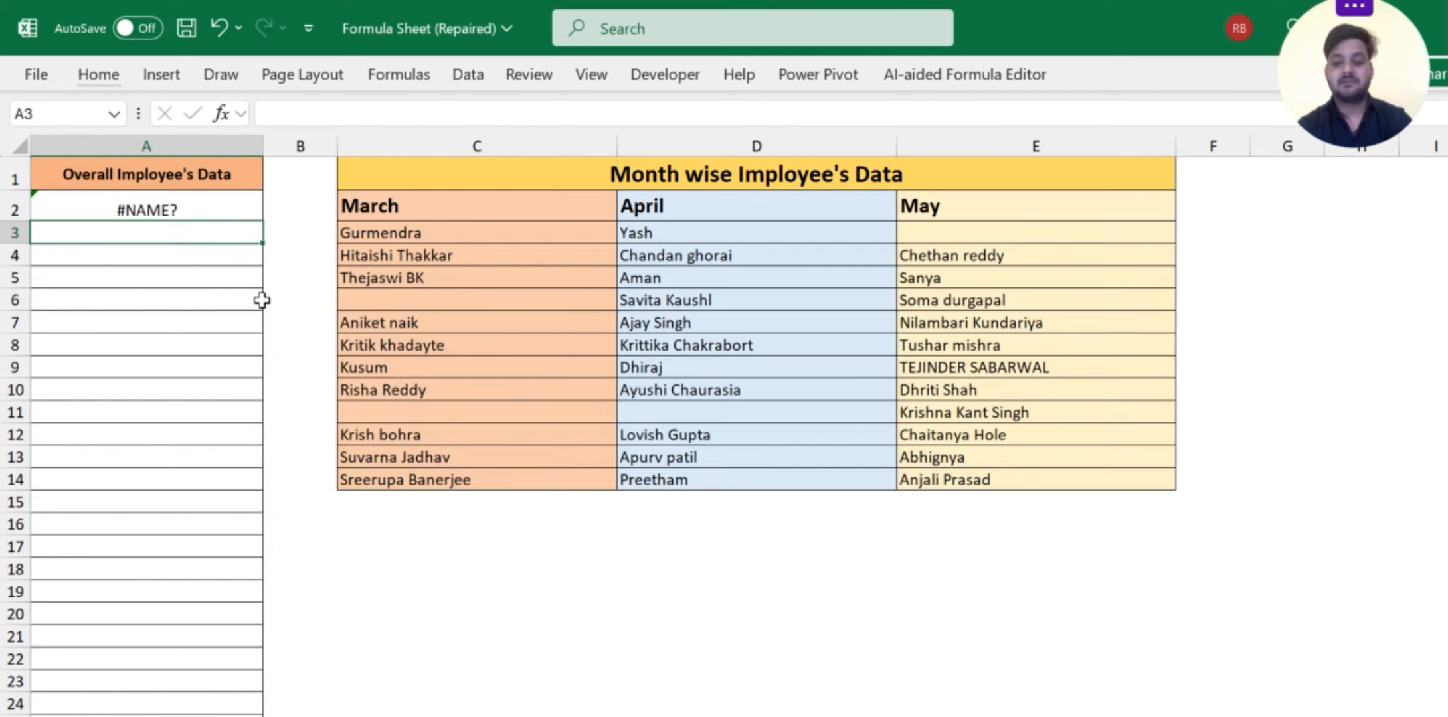
Step: Correct the scan argument in A2 to FALSE, giving =TOCOL(C3:E14,3,FALSE), and review the stacked list
{"action": "key", "text": "Up"}
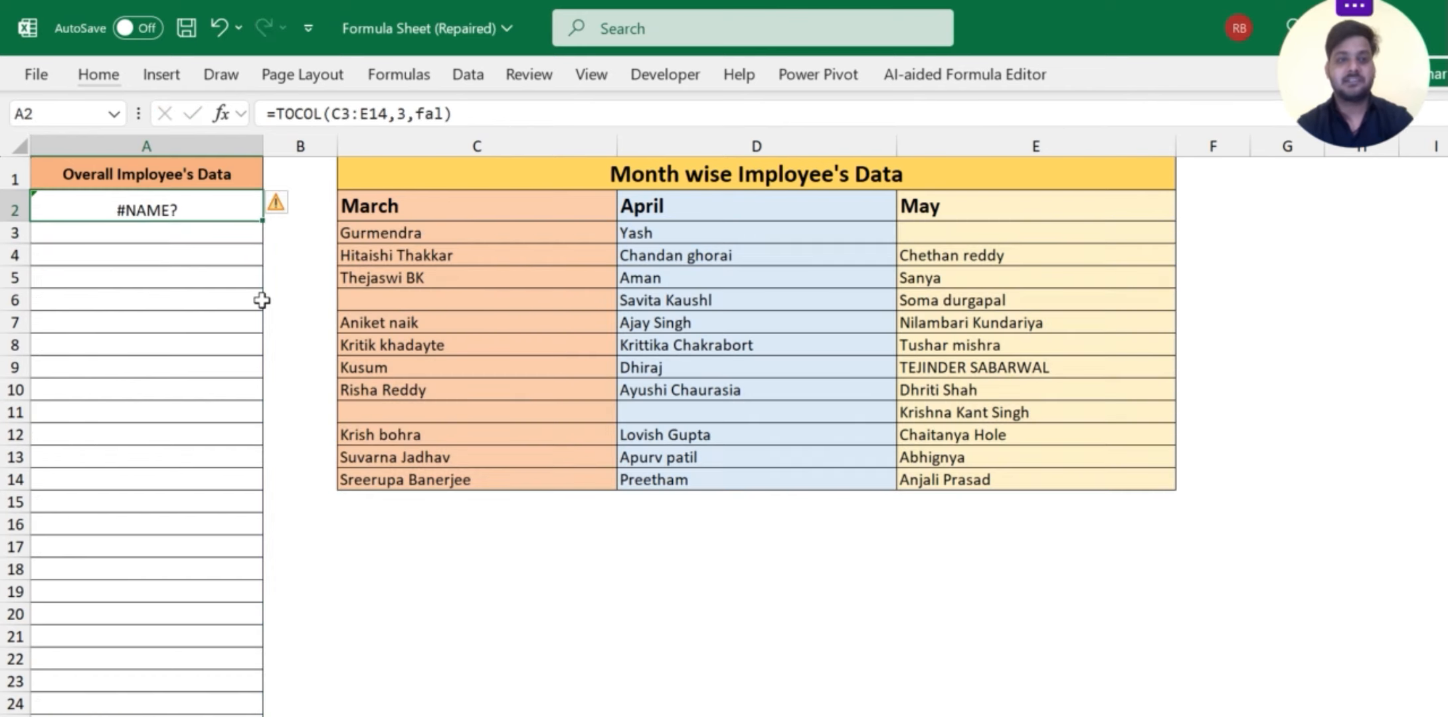
{"action": "left_click", "coordinate": [446, 114]}
{"action": "key", "text": "BackSpace"}
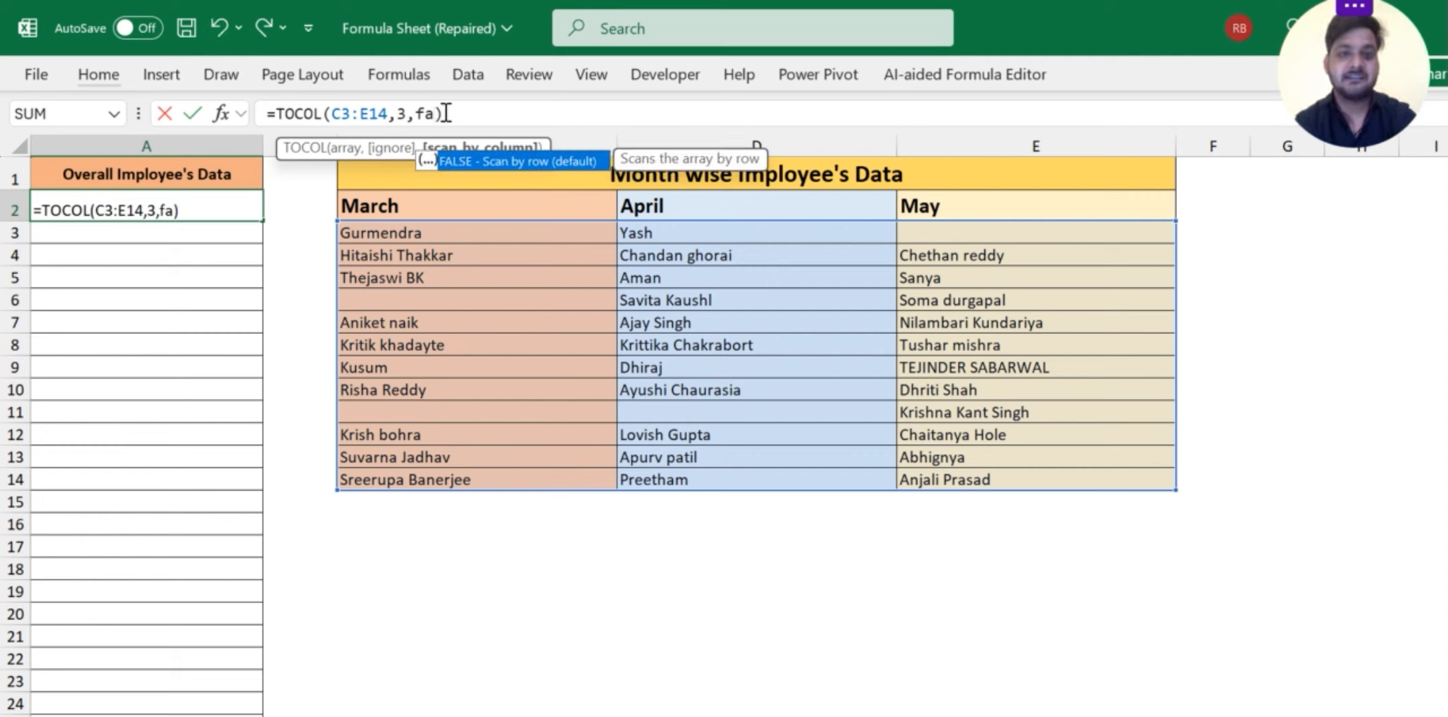
{"action": "key", "text": "Tab"}
{"action": "key", "text": "Return"}
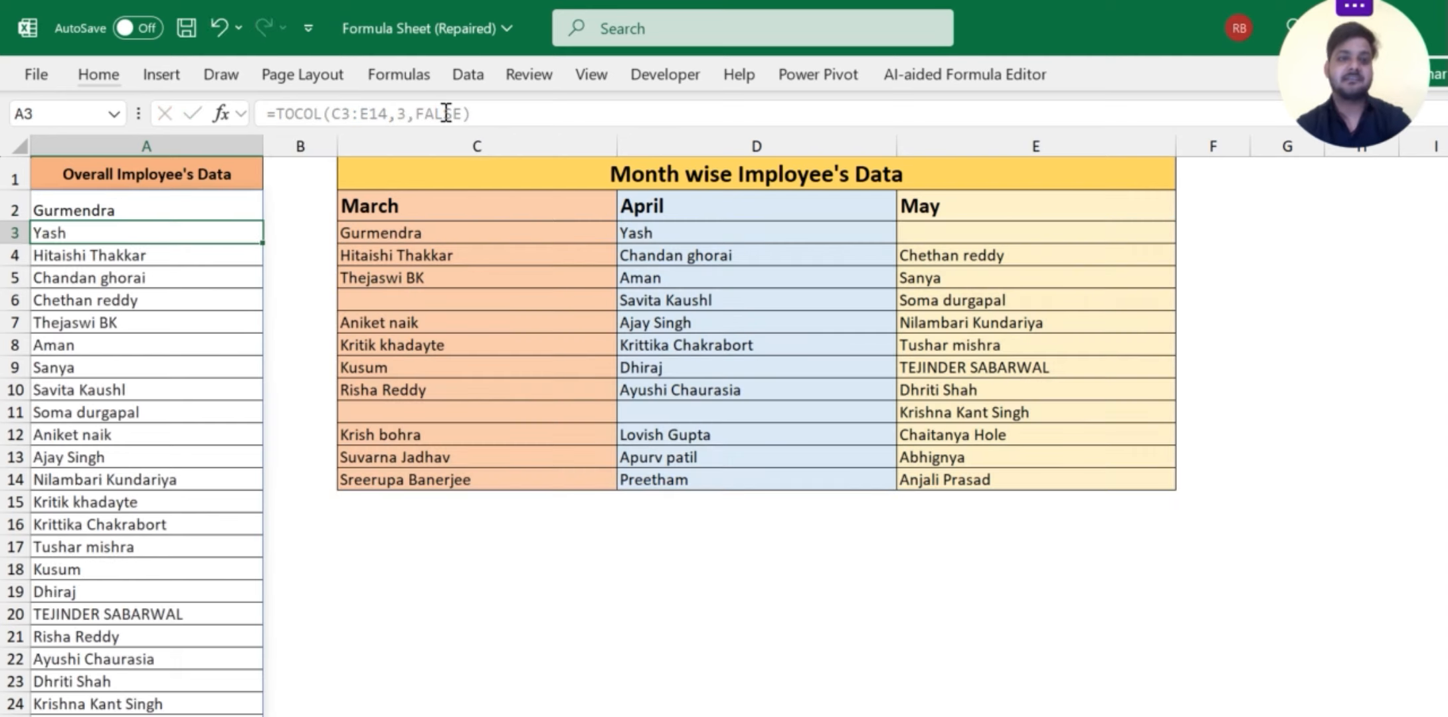
{"action": "left_click", "coordinate": [237, 450]}
{"action": "scroll", "coordinate": [237, 449], "scroll_direction": "up", "scroll_amount": 1}
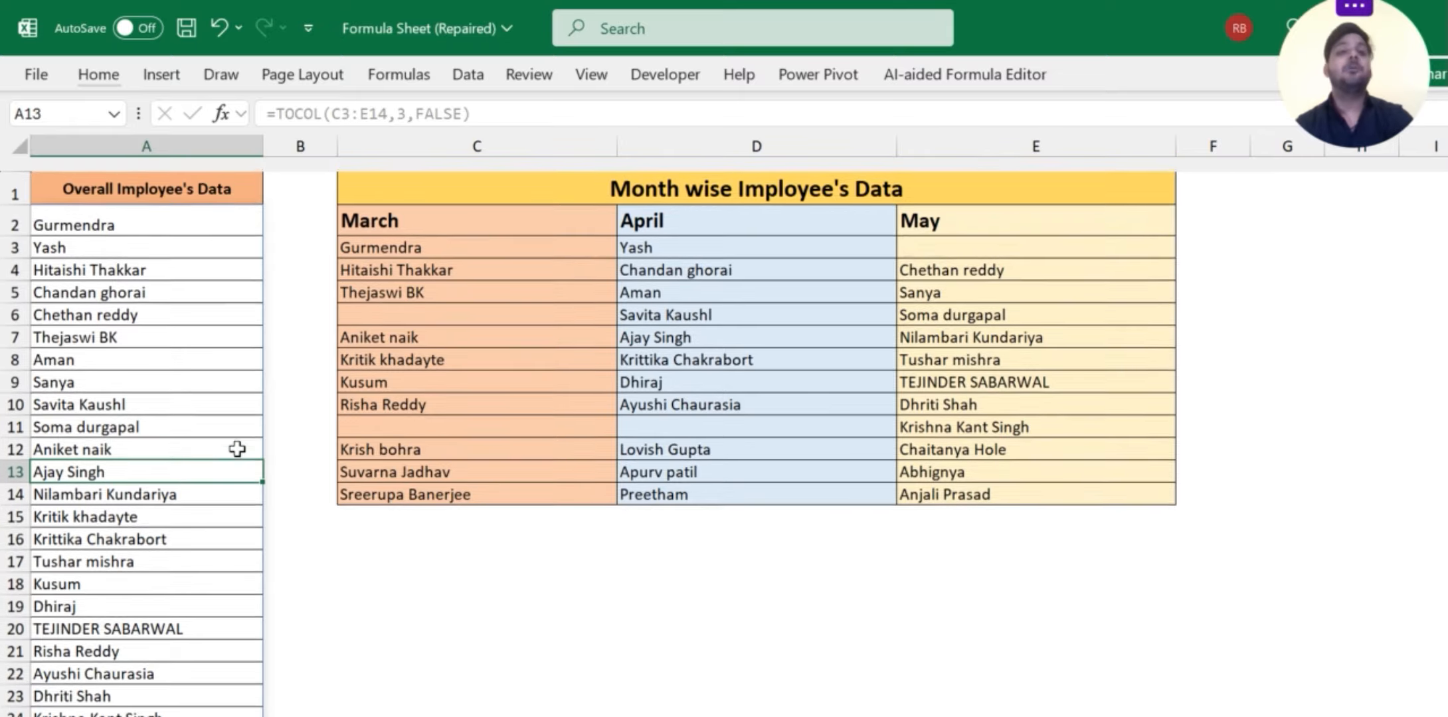
{"action": "scroll", "coordinate": [237, 449], "scroll_direction": "down", "scroll_amount": 1}
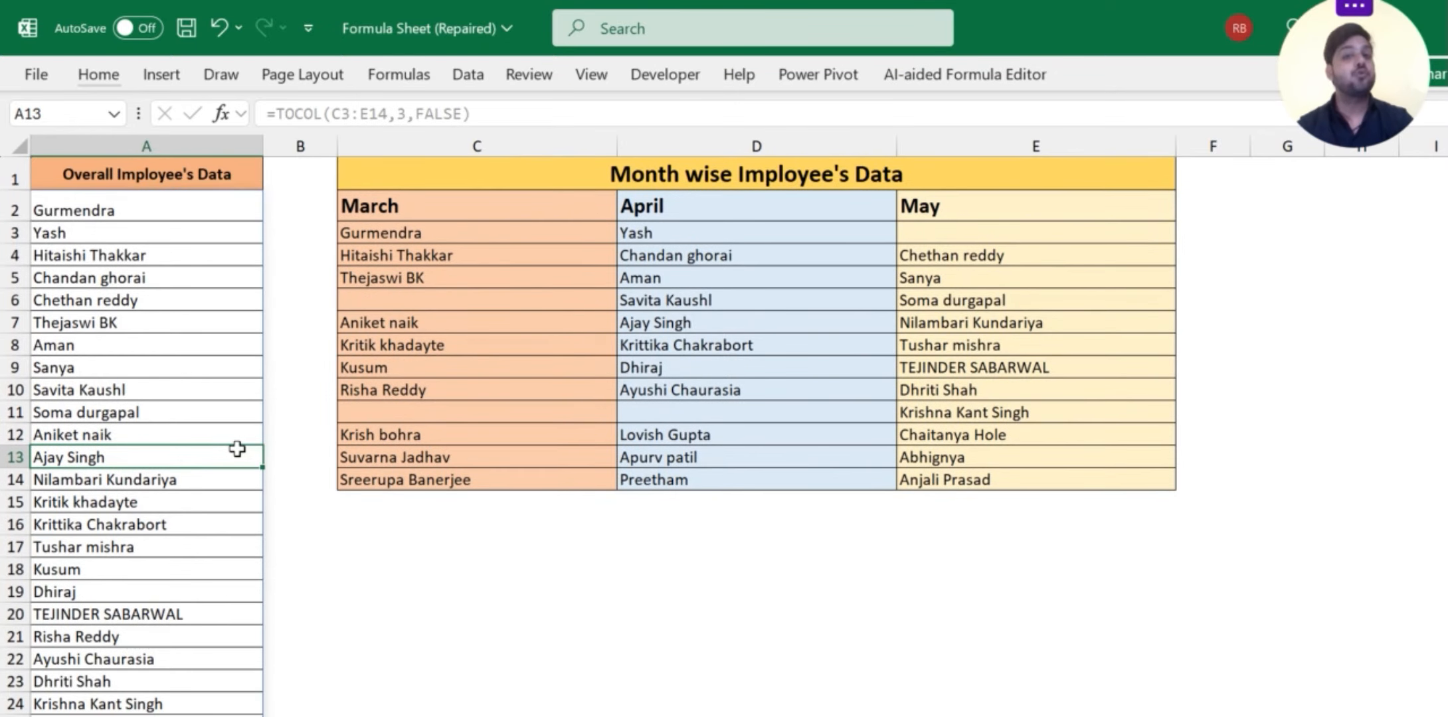